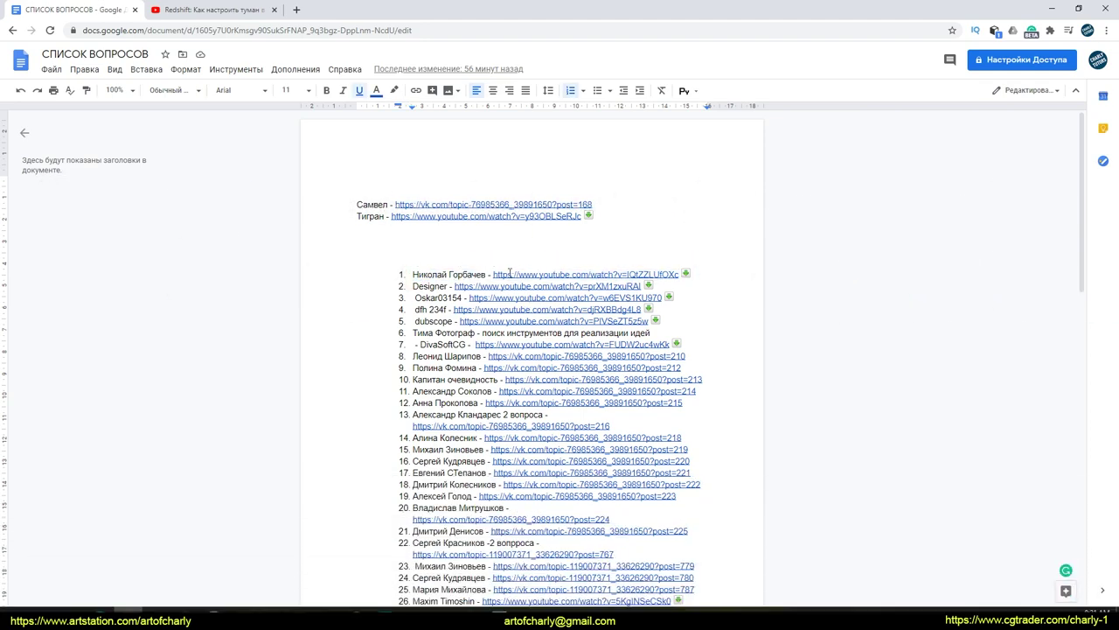
Switch to the YouTube tab with the Redshift city fog tutorial
click(179, 8)
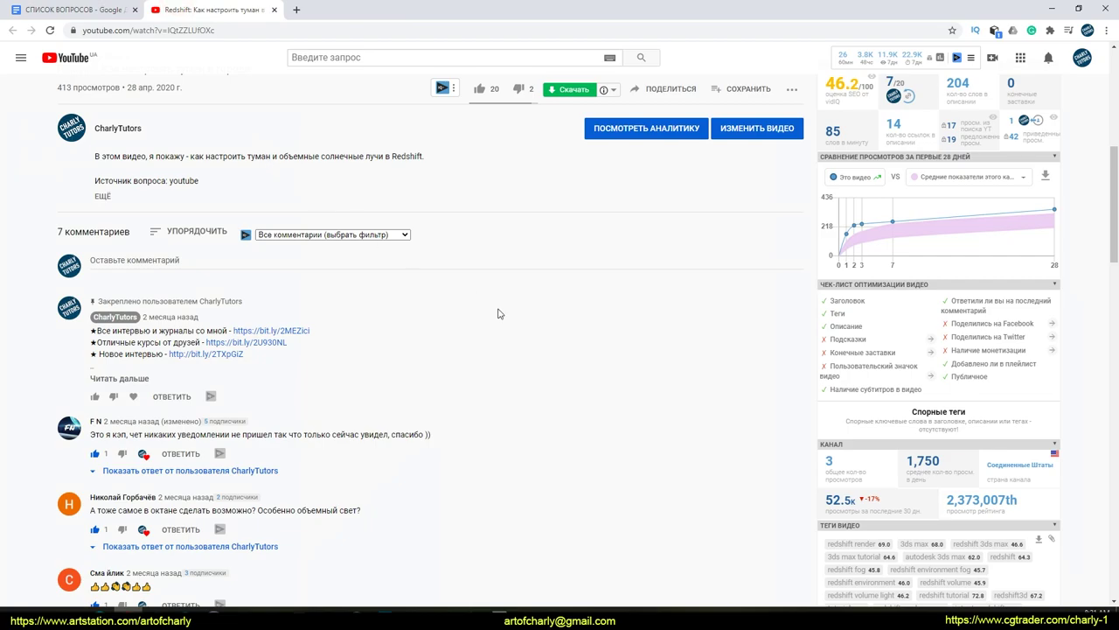
Scroll through the Redshift fog video and its comments
scroll(521, 332, up, 3)
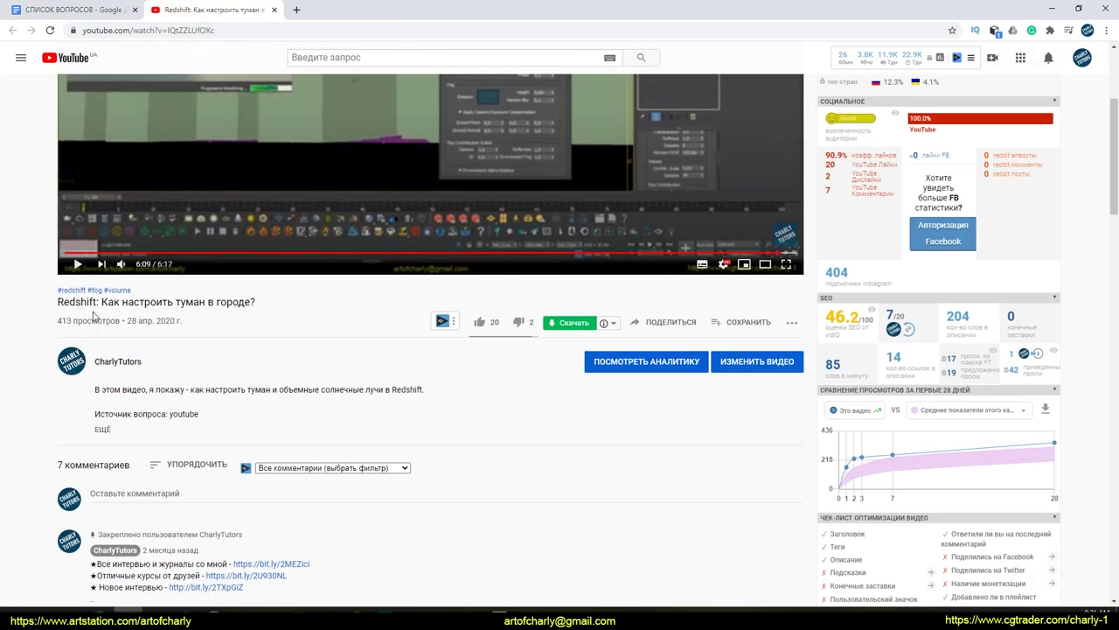
scroll(94, 315, down, 3)
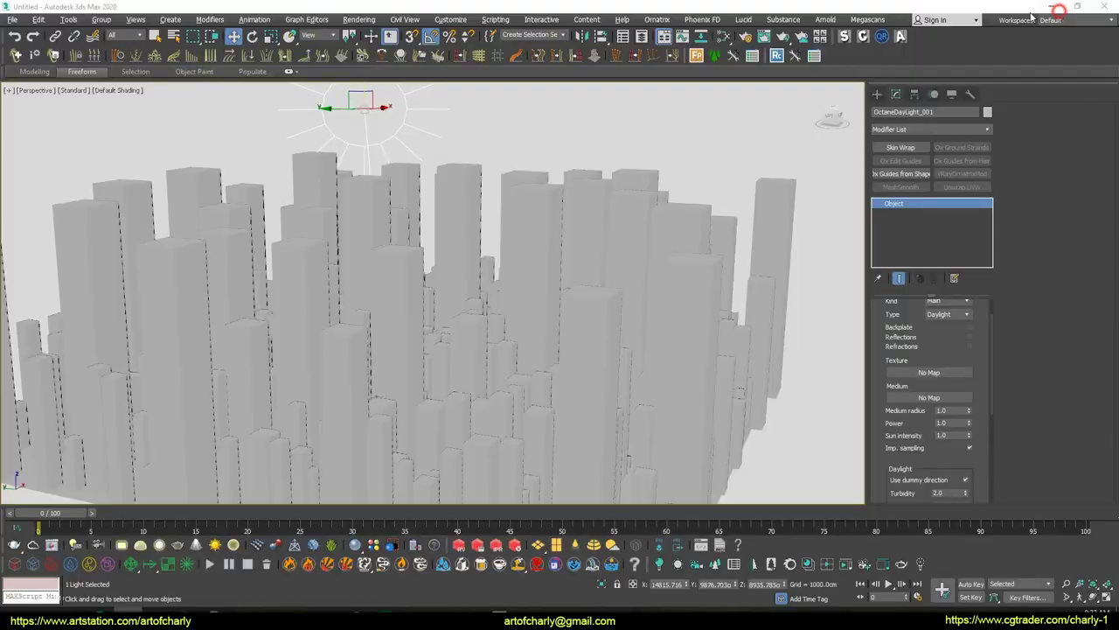
Browse the medium map list, then show the existing Volume medium (Map #4) in the Slate graph
click(928, 397)
click(689, 113)
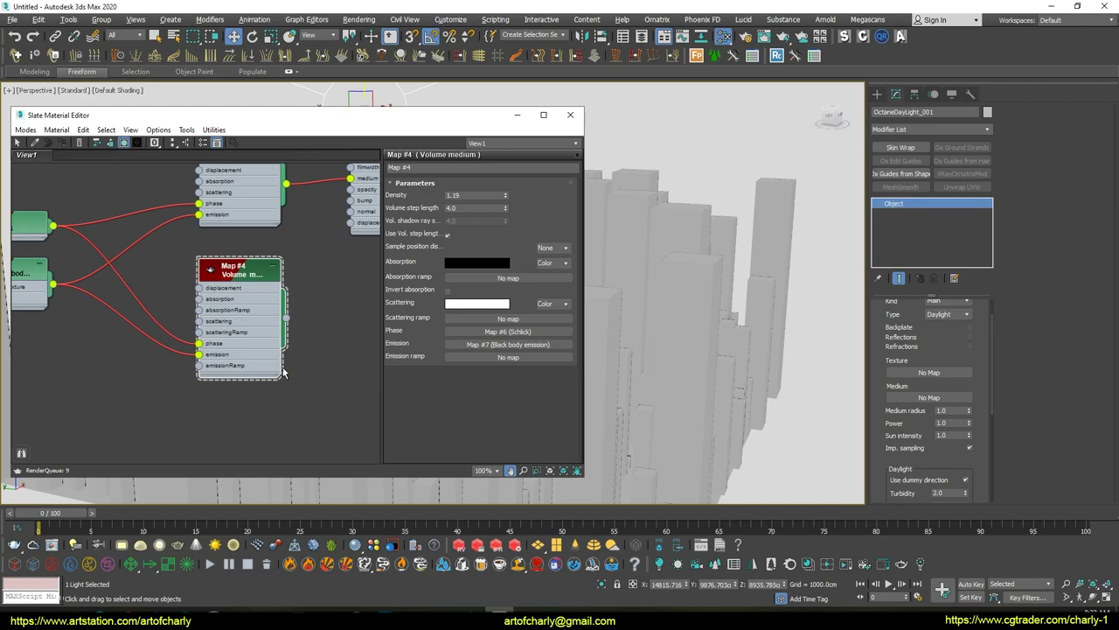
click(233, 264)
click(918, 398)
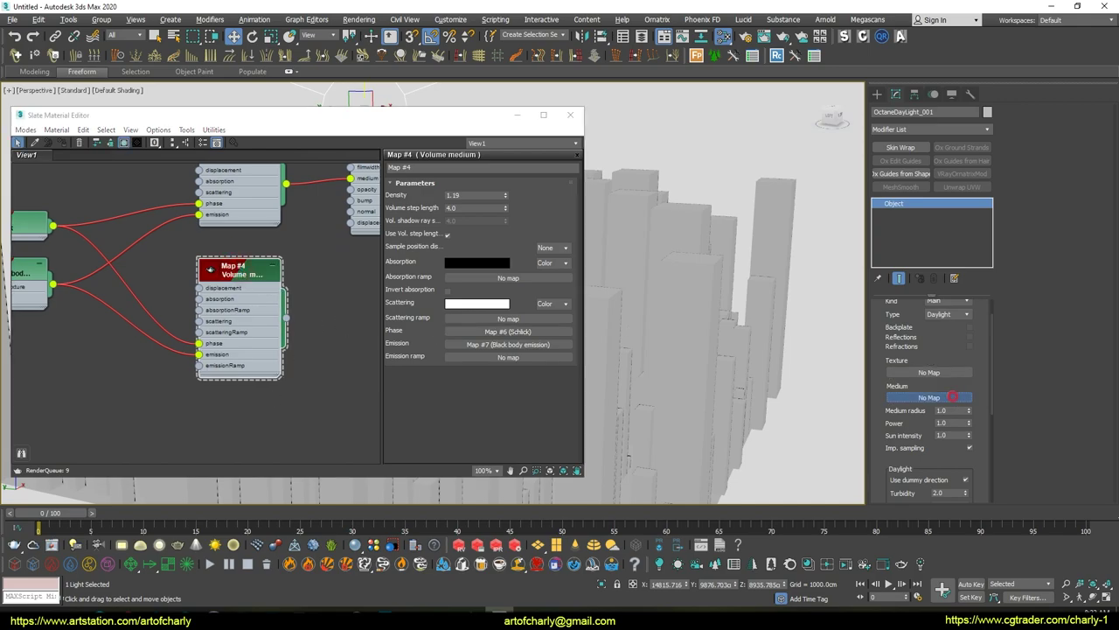
scroll(542, 348, down, 5)
scroll(519, 301, down, 5)
scroll(523, 305, down, 5)
scroll(523, 298, down, 5)
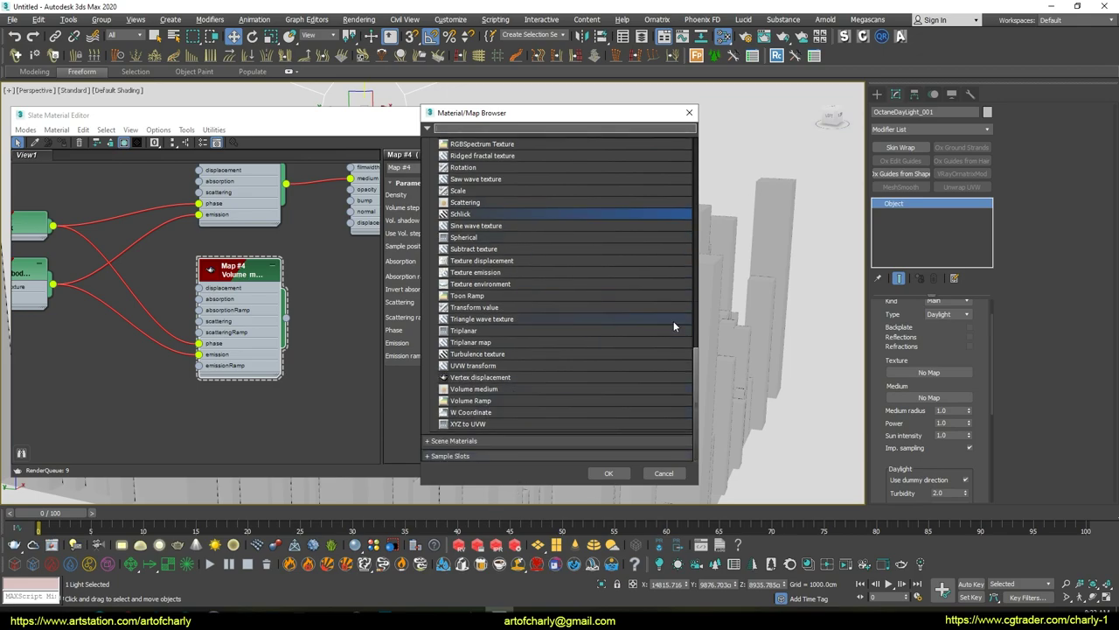
click(661, 473)
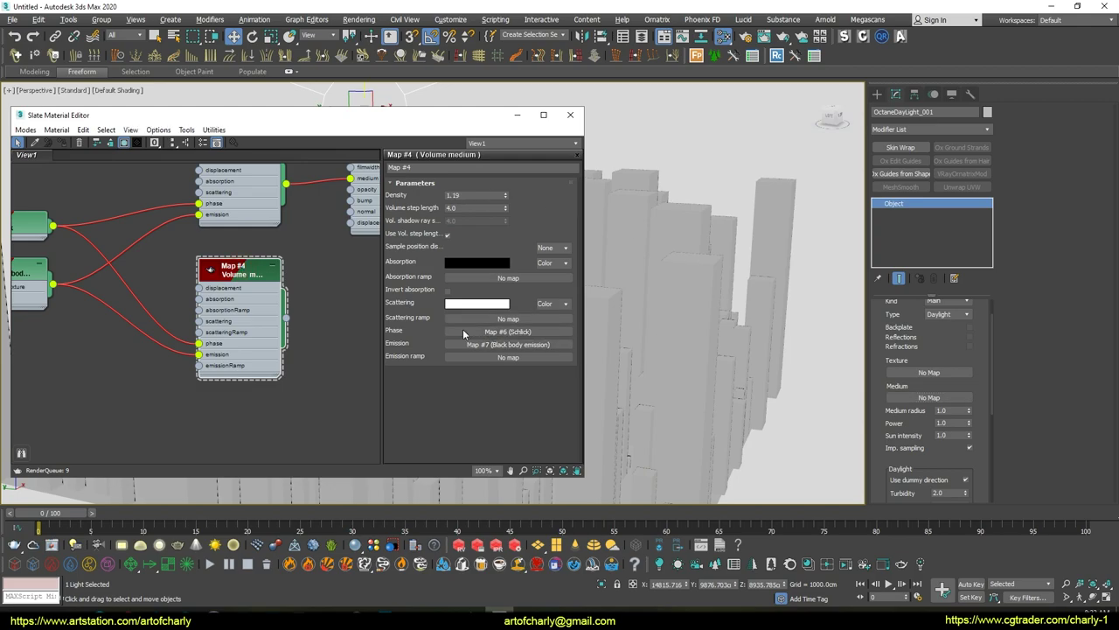
Check the Volume medium's white Scattering and black Absorption colours, leaving both unchanged
click(474, 304)
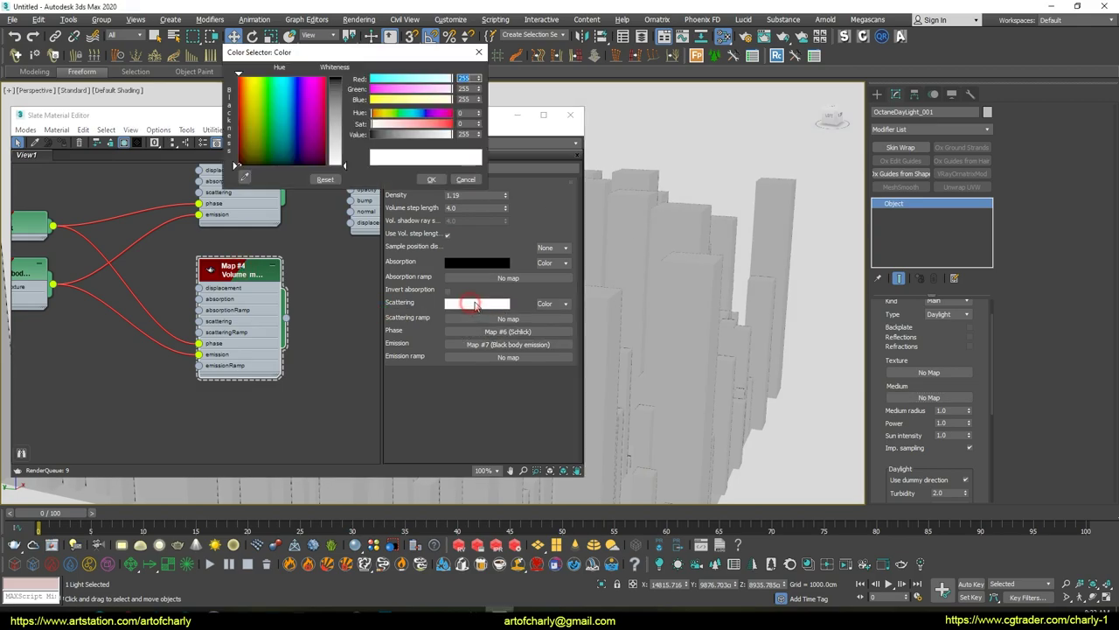
click(431, 180)
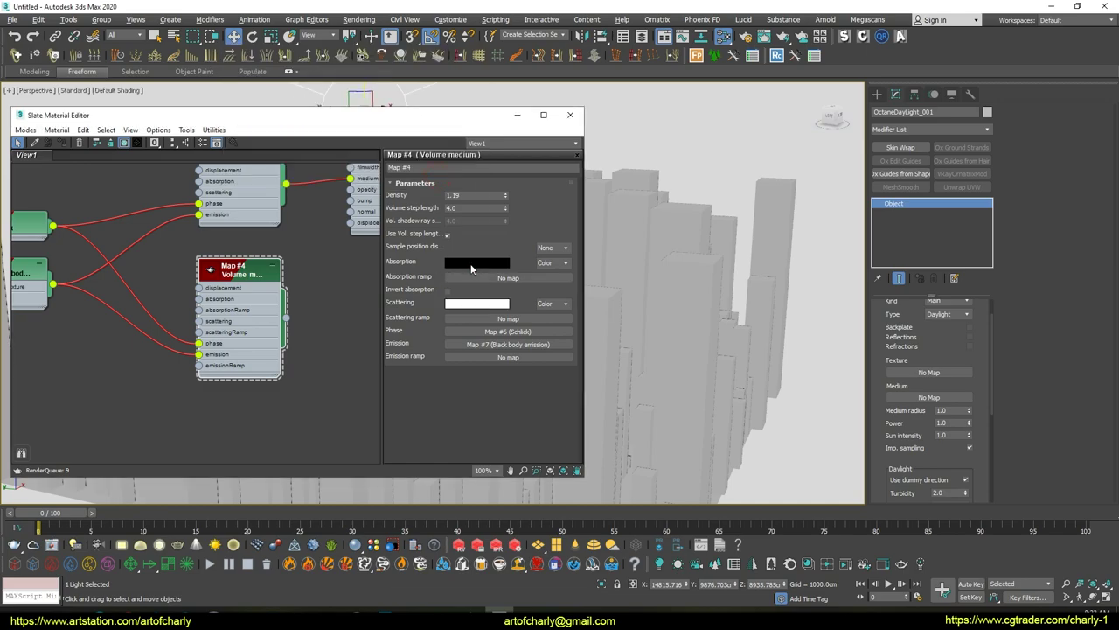
click(477, 262)
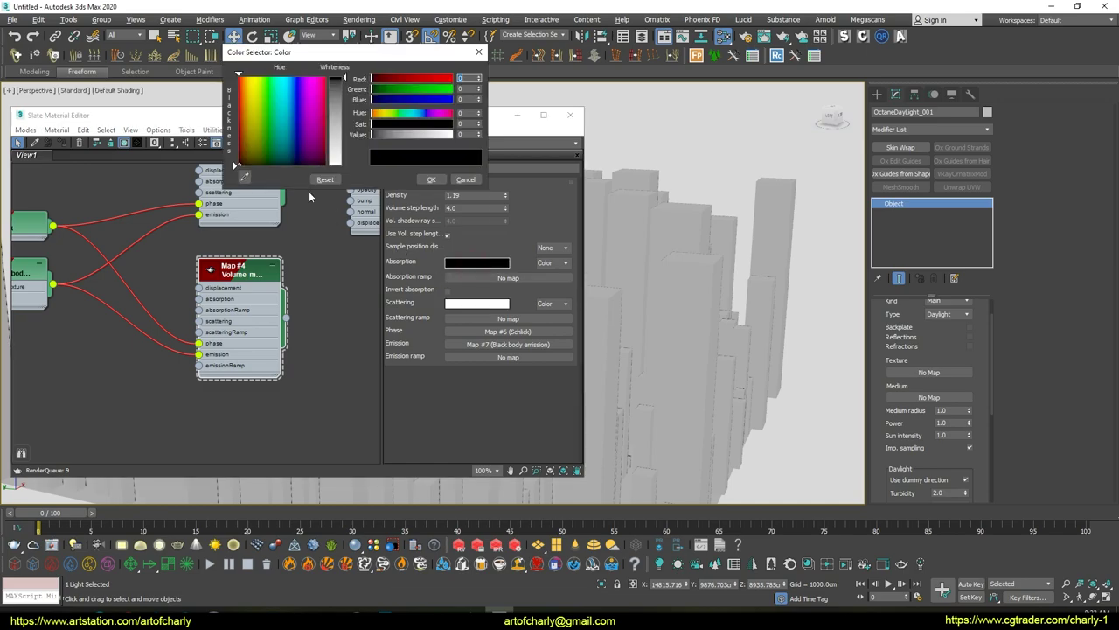
click(465, 180)
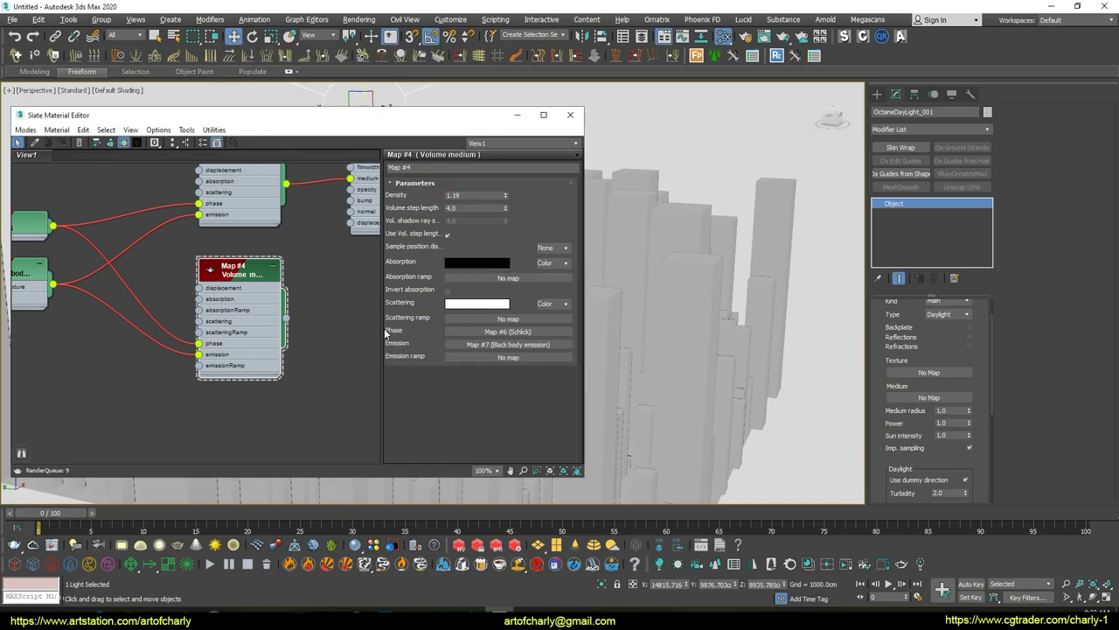
Wire Map #4's output into the daylight's Medium slot
drag(523, 333, 527, 335)
drag(344, 117, 511, 122)
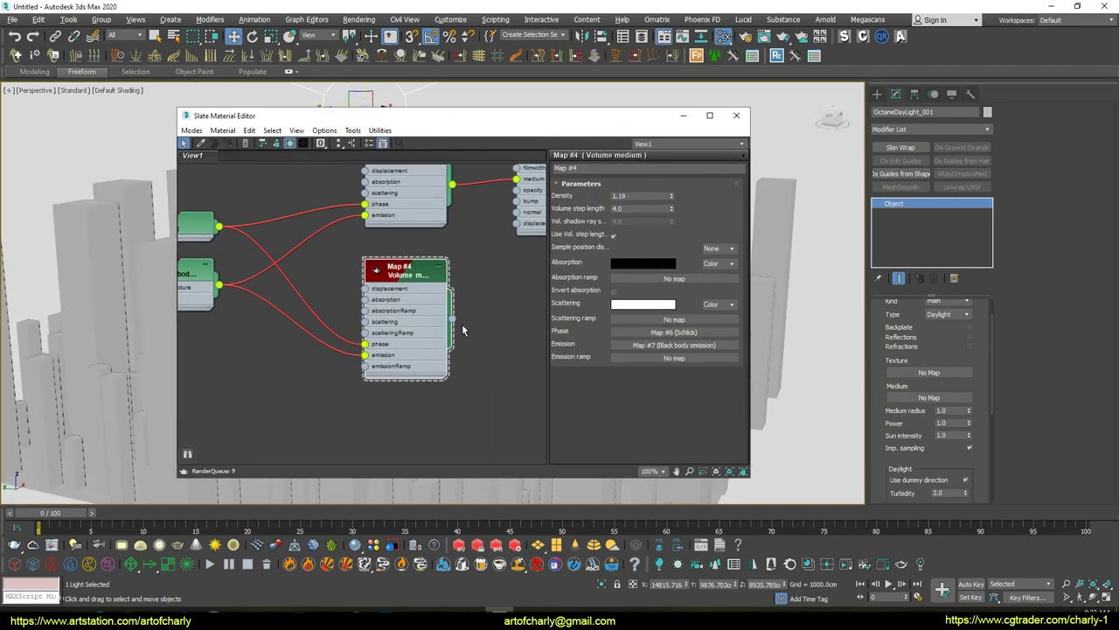
drag(452, 324, 542, 324)
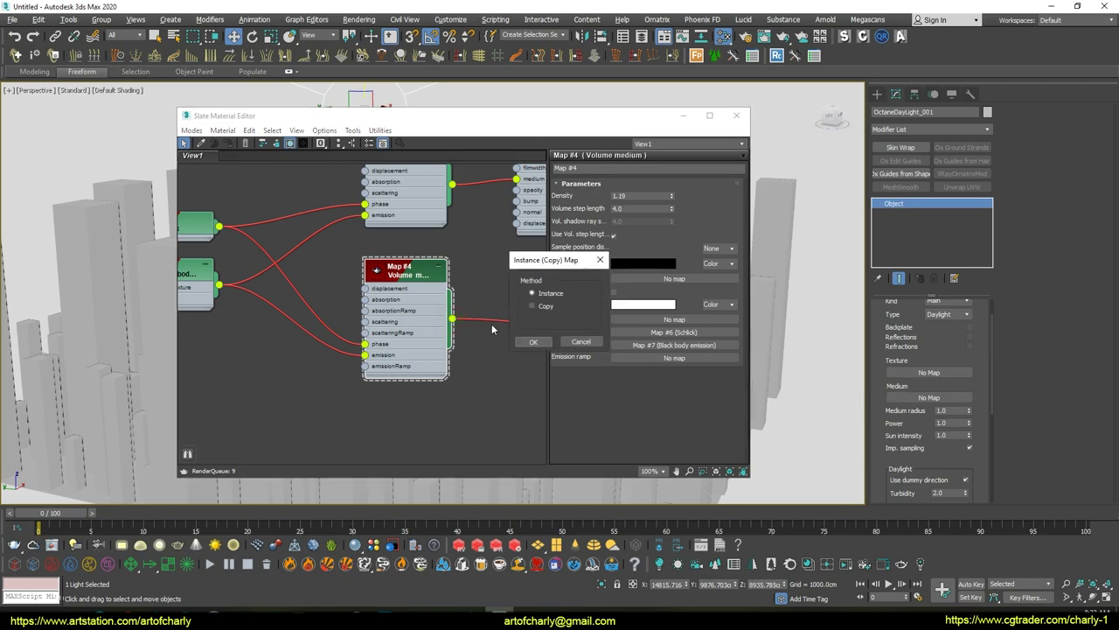
Link Map #4 as an instanced medium and open the Octane interactive render
click(532, 341)
click(736, 115)
right_click(690, 156)
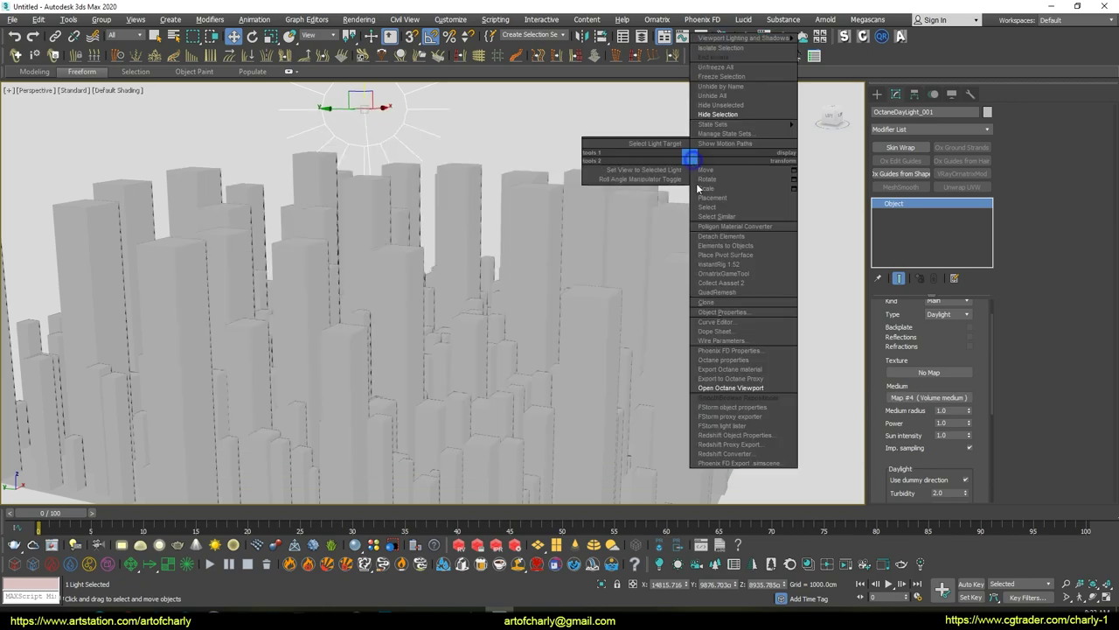
click(733, 387)
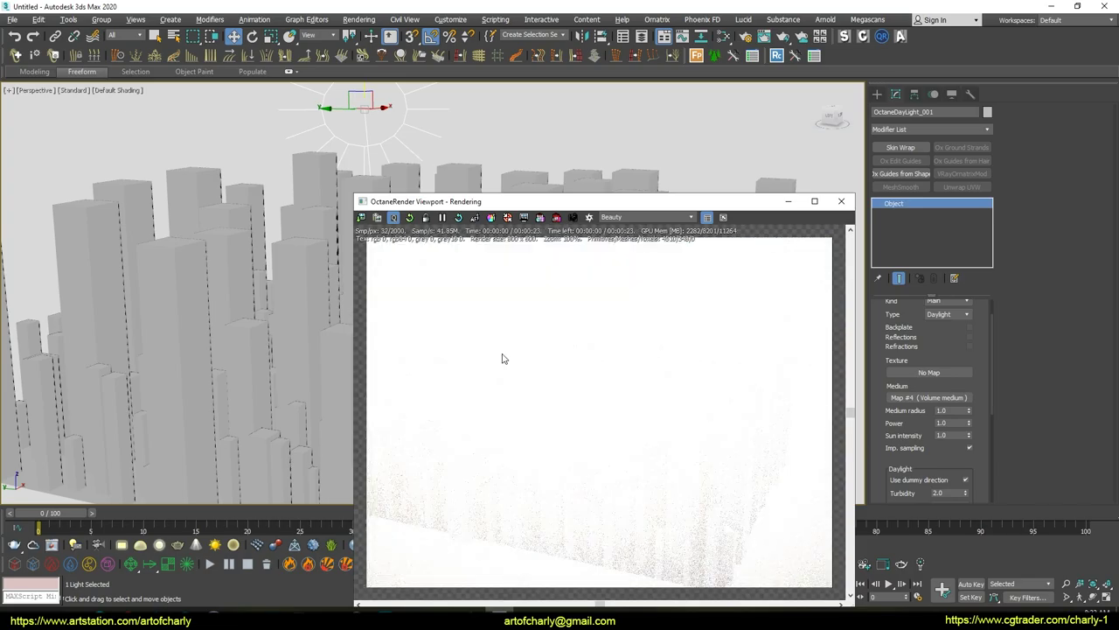
drag(604, 206, 602, 132)
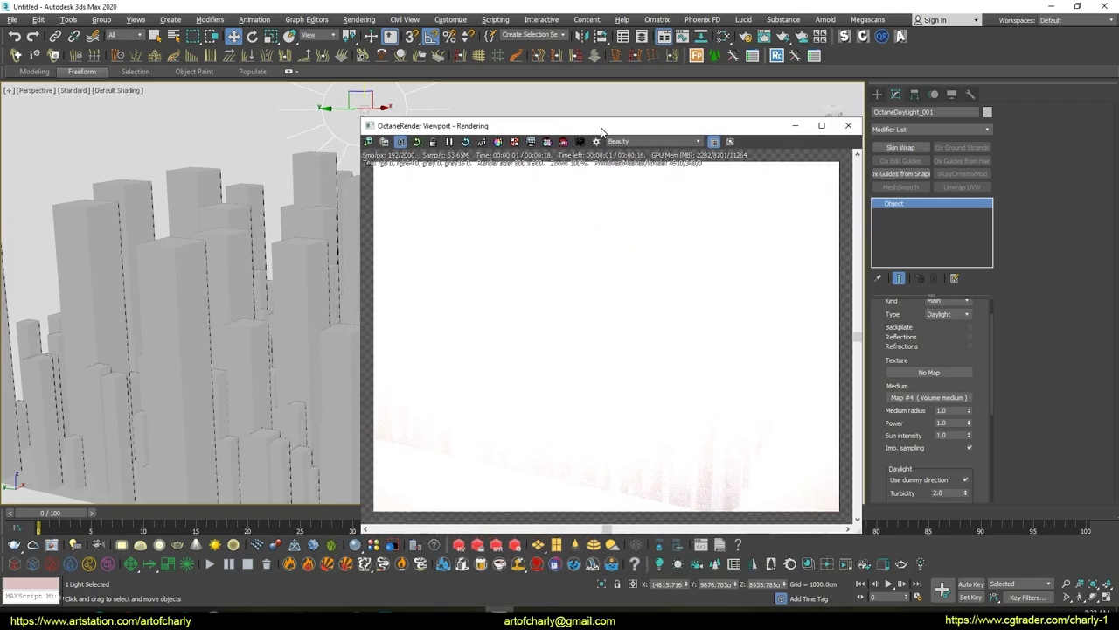
Lower the daylight power to 0.38 and orbit around the foggy city toward the sun
drag(969, 424, 974, 460)
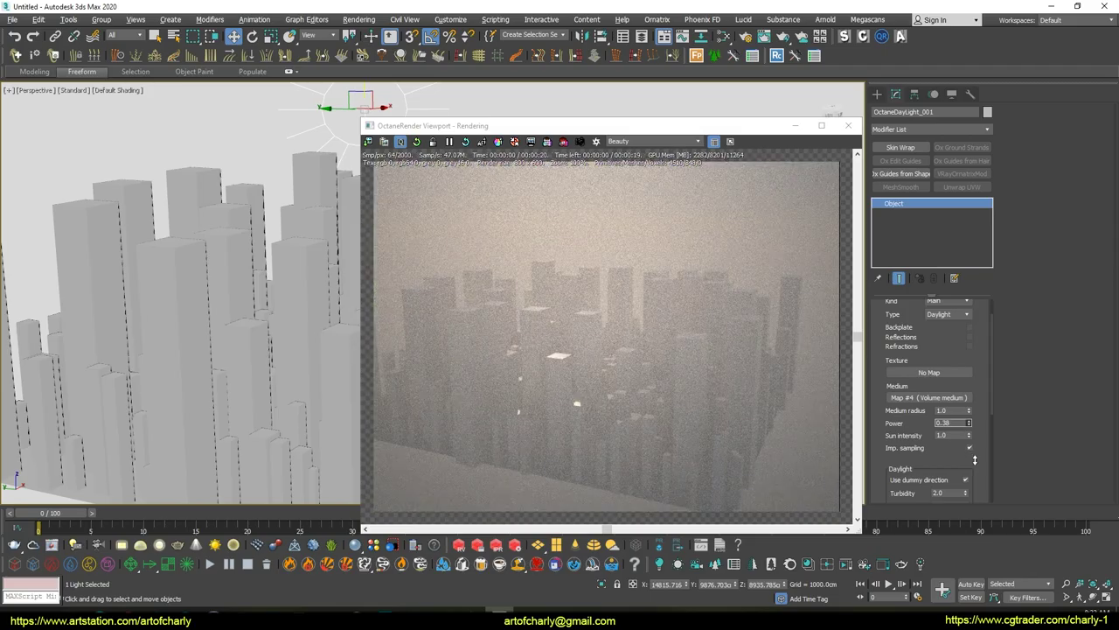
mouse_move(242, 217)
alt+middle_down()
mouse_move(231, 214)
mouse_move(181, 264)
alt+middle_up()
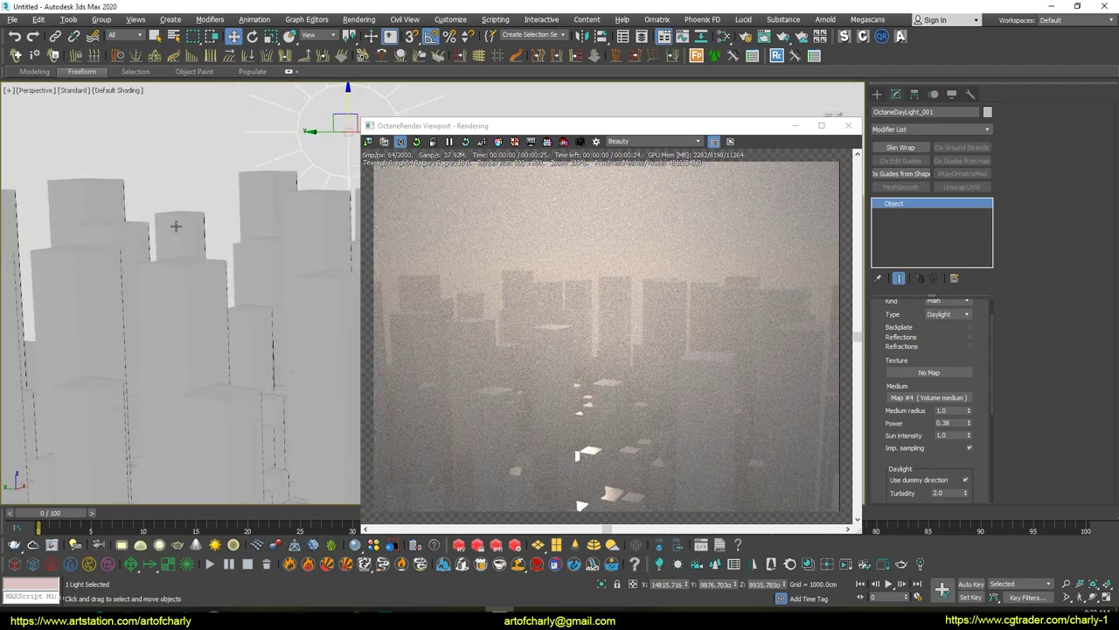
alt+middle_drag(176, 225, 187, 230)
alt+middle_drag(212, 192, 210, 205)
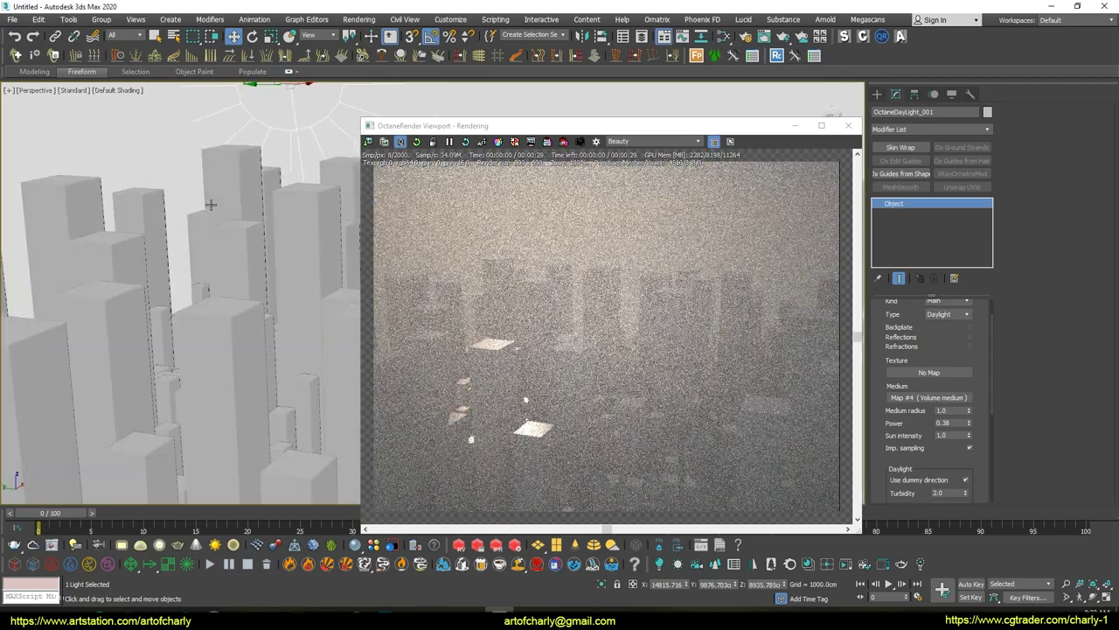
alt+middle_drag(99, 229, 122, 219)
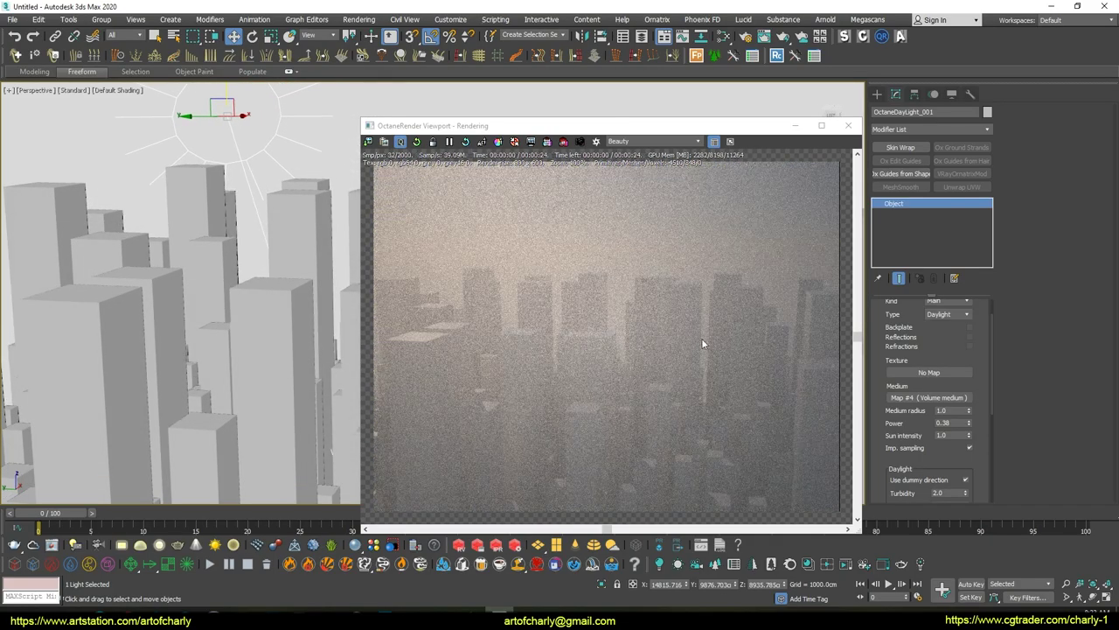
alt+middle_drag(190, 251, 167, 245)
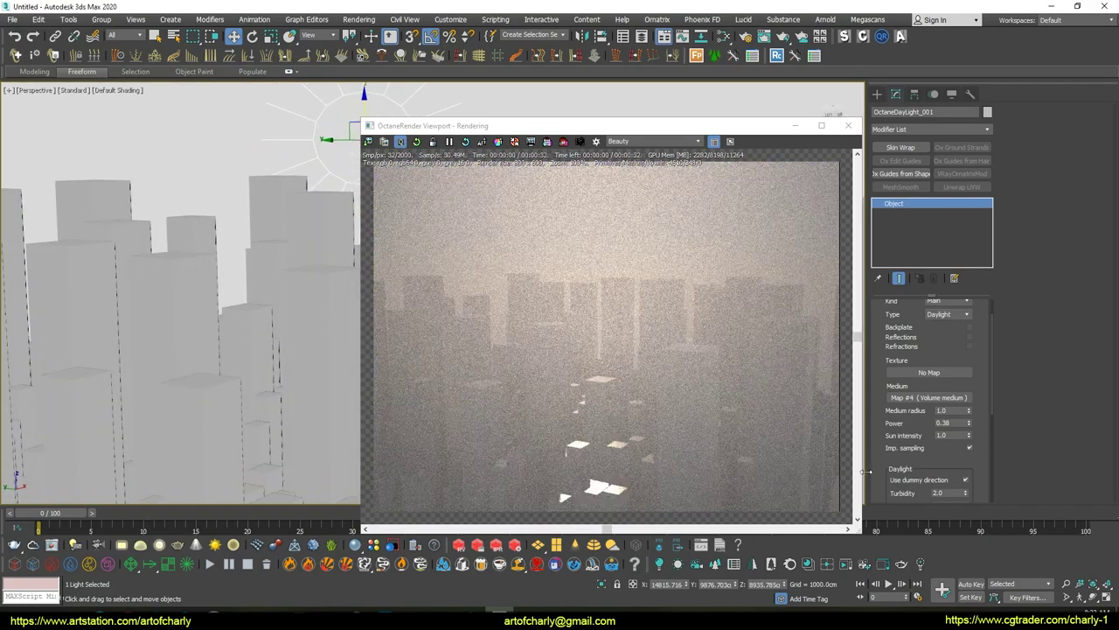
Orbit between overhead and low angles to inspect the fog over the buildings
drag(697, 379, 532, 402)
drag(643, 385, 662, 479)
mouse_move(604, 368)
mouse_down()
mouse_move(664, 270)
mouse_move(640, 356)
mouse_up()
alt+middle_drag(204, 349, 235, 337)
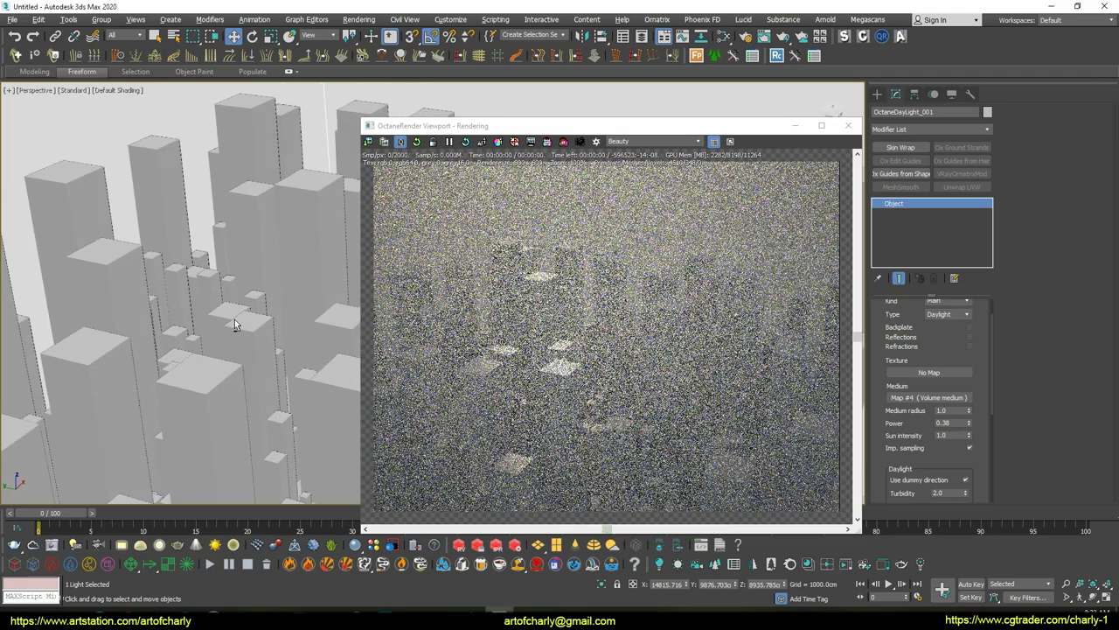
mouse_move(501, 313)
mouse_down()
mouse_move(449, 421)
mouse_move(645, 474)
mouse_up()
drag(542, 272, 713, 476)
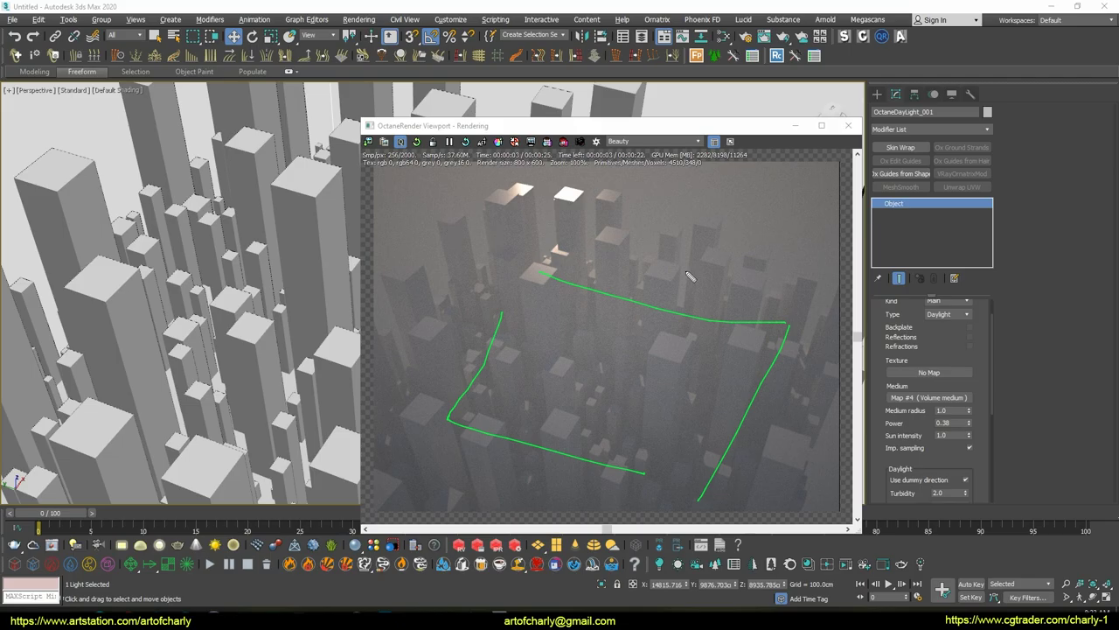
mouse_move(288, 218)
alt+middle_down()
mouse_move(298, 131)
mouse_move(302, 144)
alt+middle_up()
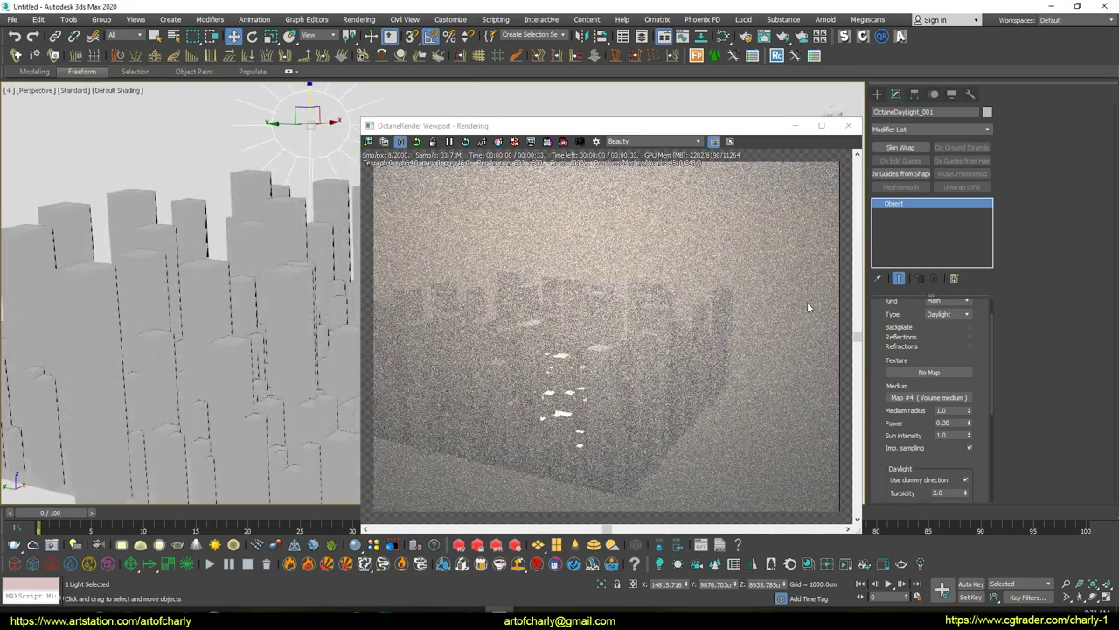
Clear the daylight's fog medium, reset its power to 1.0, and close the Octane render
right_click(929, 396)
click(972, 441)
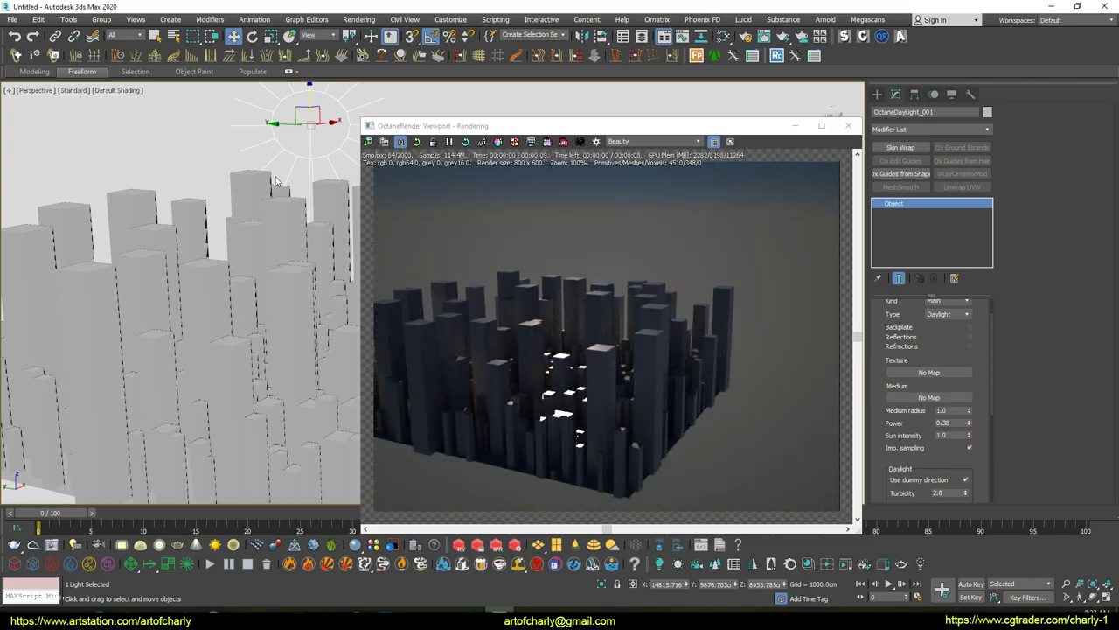
alt+middle_drag(304, 229, 307, 254)
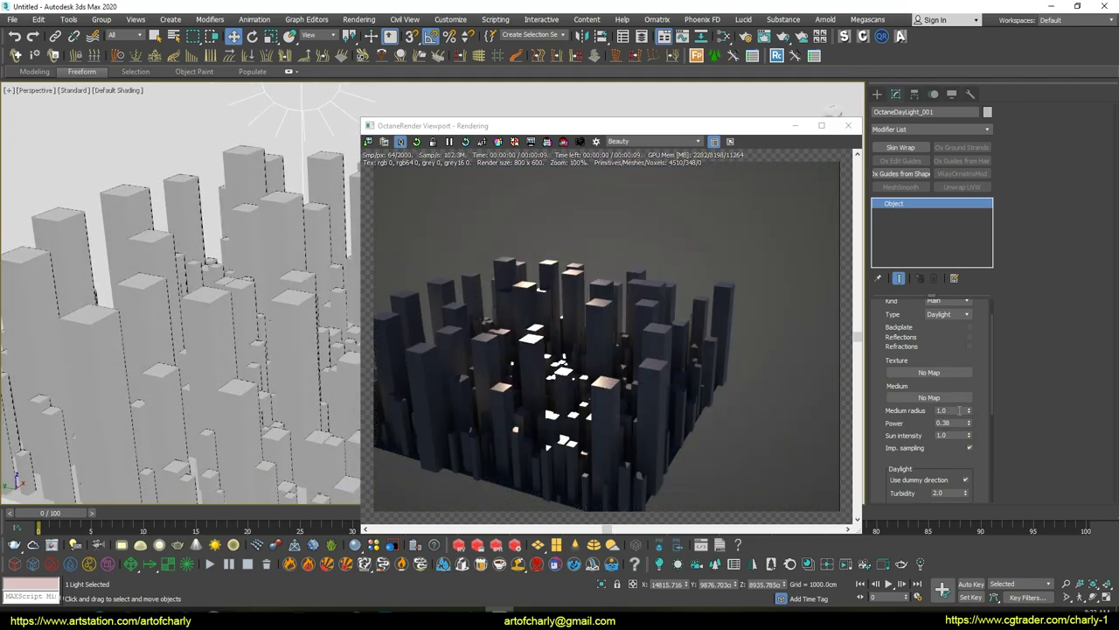
text(1)
key(Return)
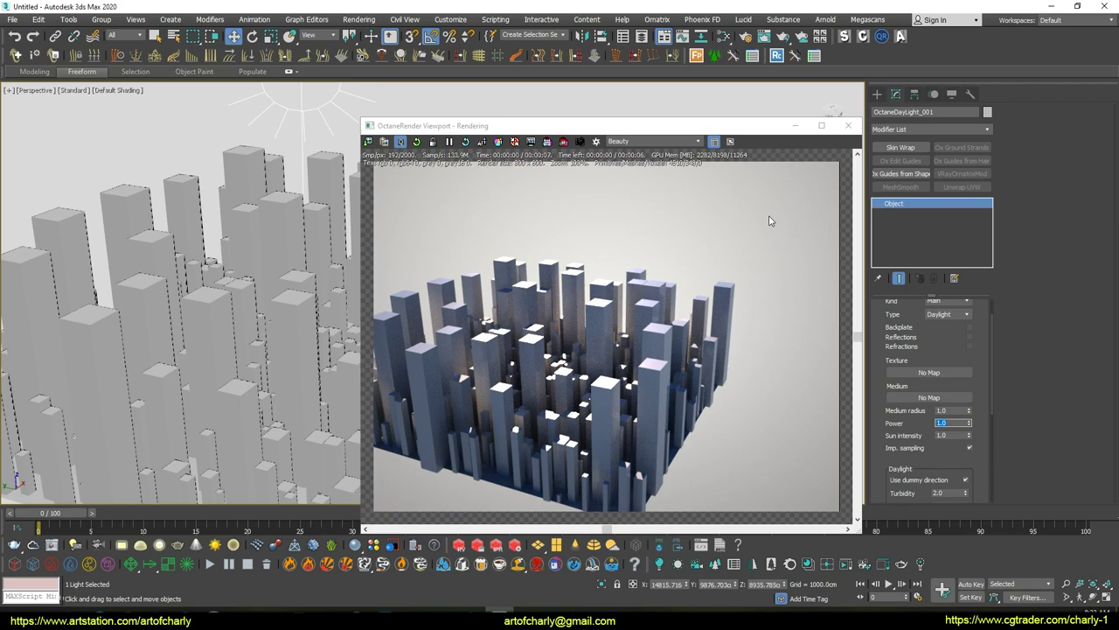
click(848, 125)
click(877, 93)
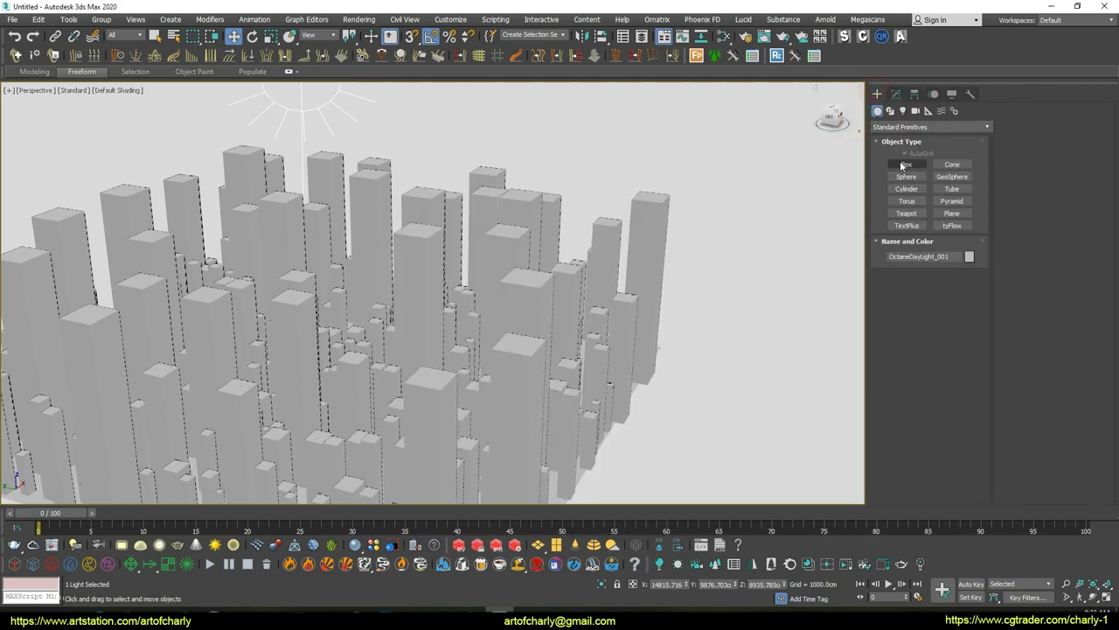
Create Box005 in a top-down view, covering the whole city and its building height
click(906, 164)
scroll(385, 301, down, 8)
mouse_move(510, 310)
alt+middle_down()
mouse_move(384, 302)
mouse_move(402, 288)
alt+middle_up()
drag(271, 187, 563, 430)
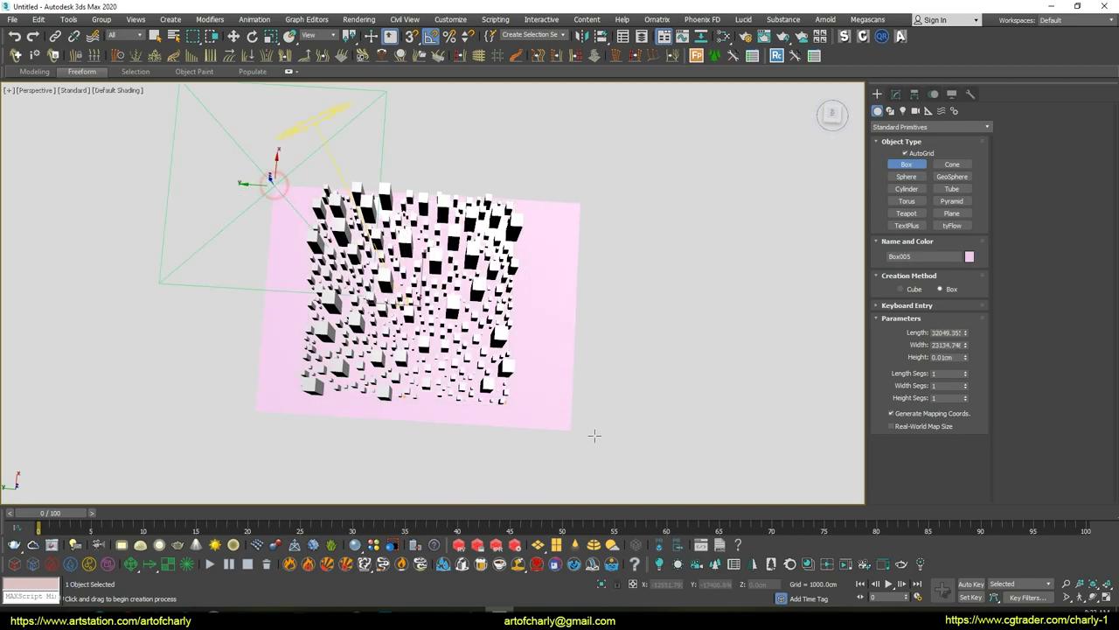
alt+middle_drag(563, 430, 439, 250)
click(439, 249)
Open the Slate Material Editor and show the Specular material's parameters
key(w)
scroll(465, 253, up, 3)
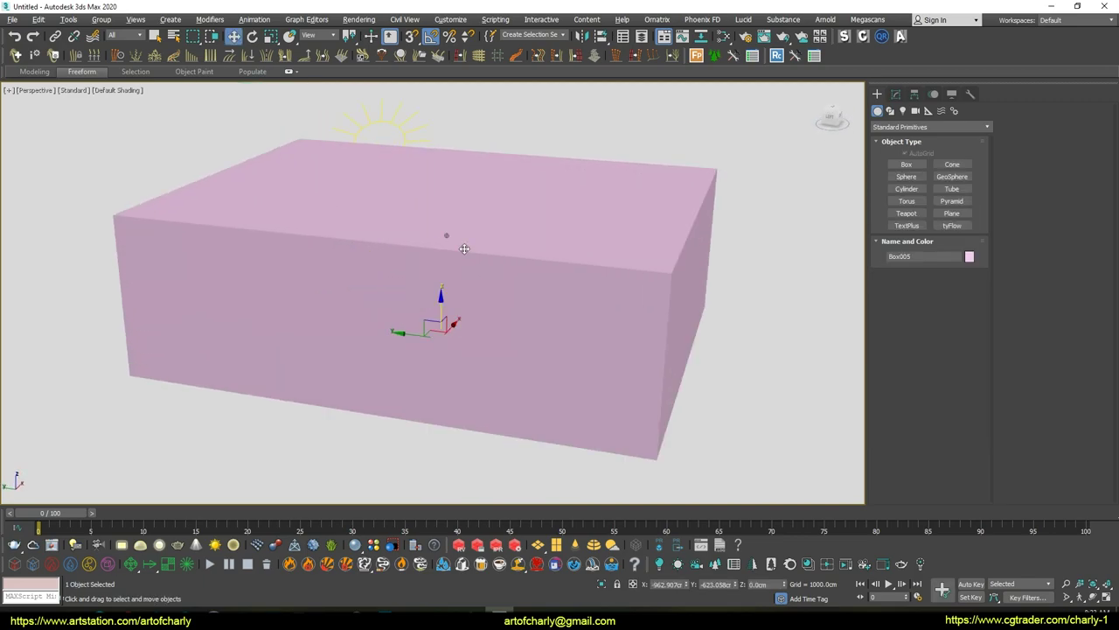
key(m)
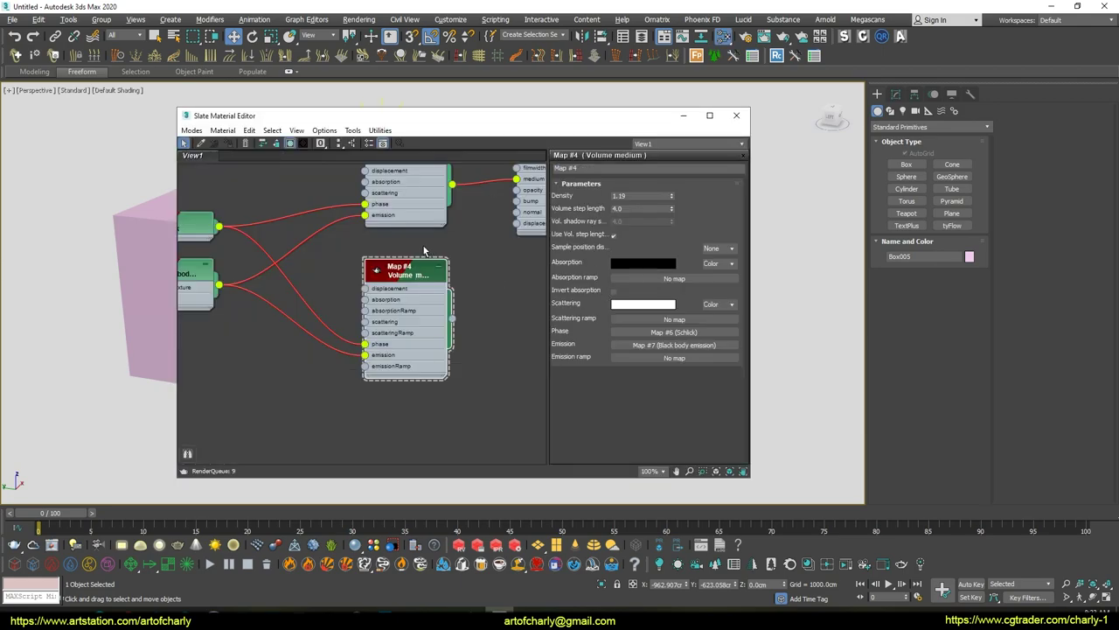
double_click(447, 331)
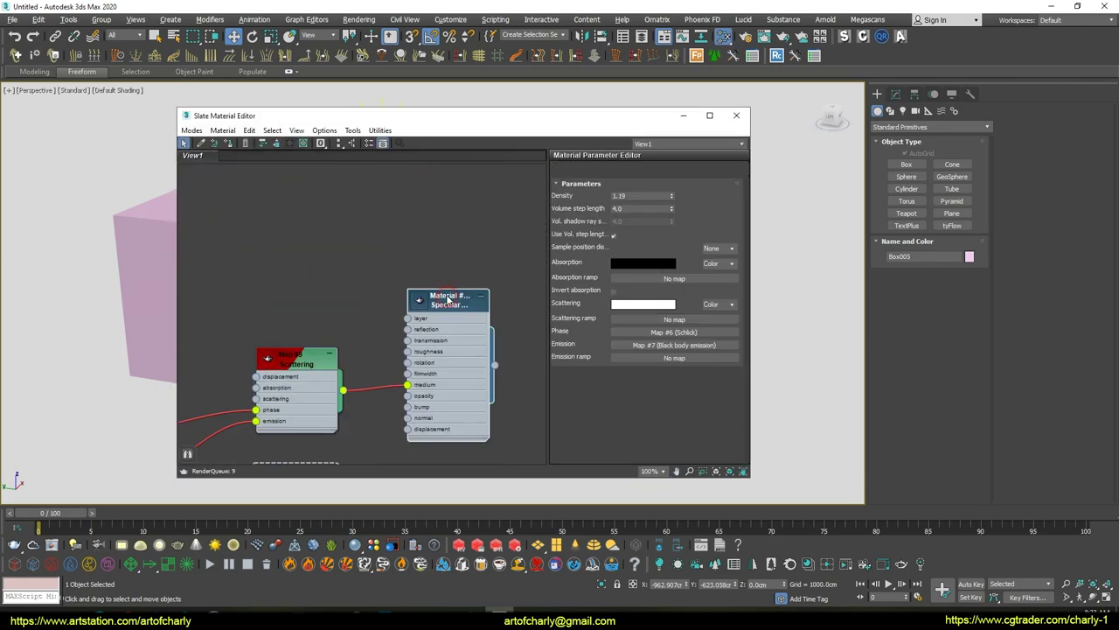
Assign Material #148 to the fog box, keeping its white transmission colour
middle_drag(453, 237, 443, 211)
right_click(439, 262)
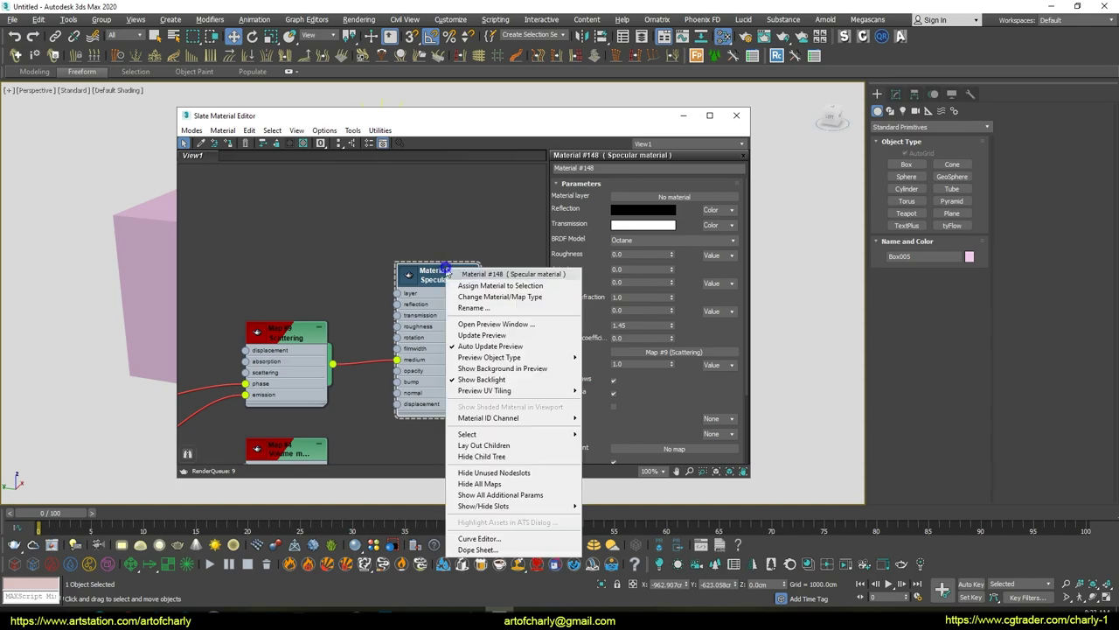
click(489, 290)
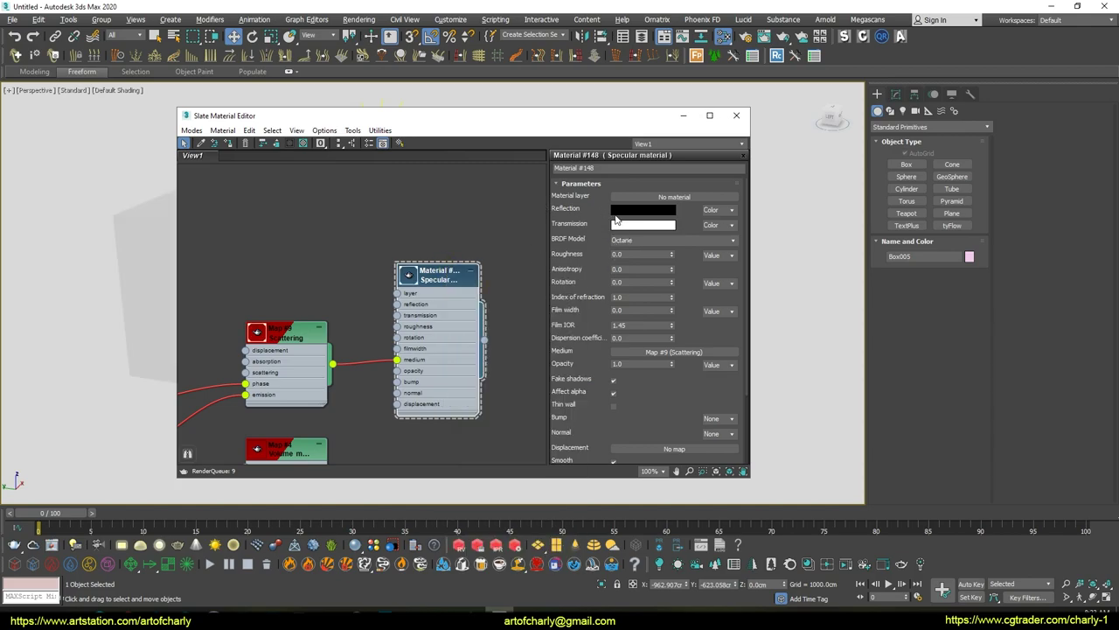
mouse_move(614, 215)
mouse_down()
mouse_move(671, 221)
mouse_move(636, 231)
mouse_up()
click(638, 231)
click(457, 180)
Show the Scattering medium (Map #9) parameters and its feeding nodes in the graph
drag(626, 306, 631, 303)
drag(589, 274, 585, 205)
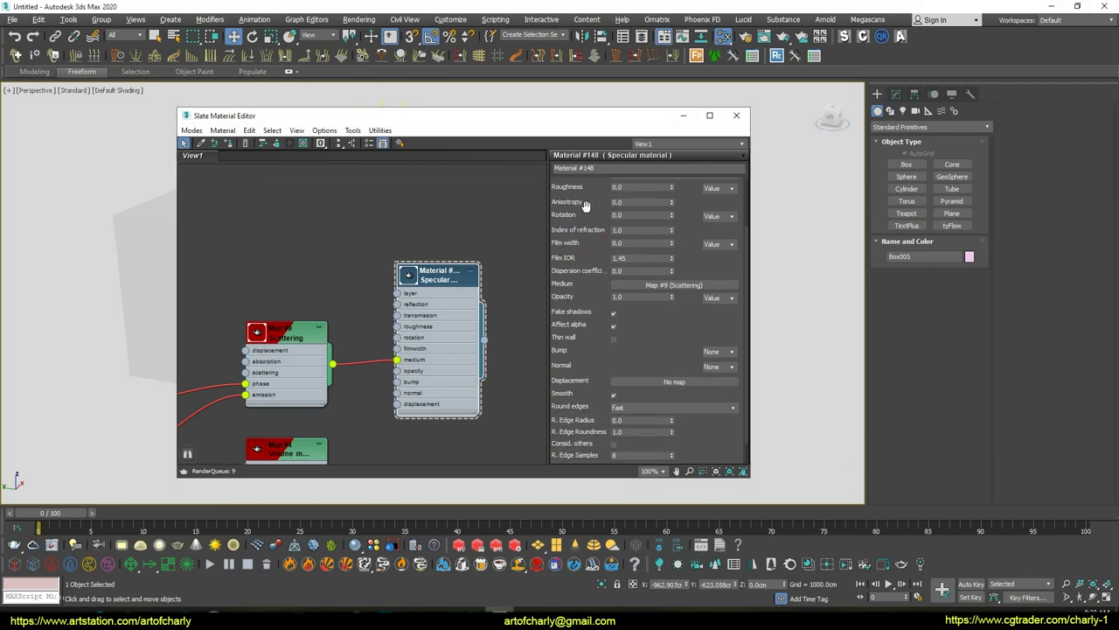
drag(623, 285, 689, 308)
middle_drag(269, 368, 343, 350)
double_click(360, 318)
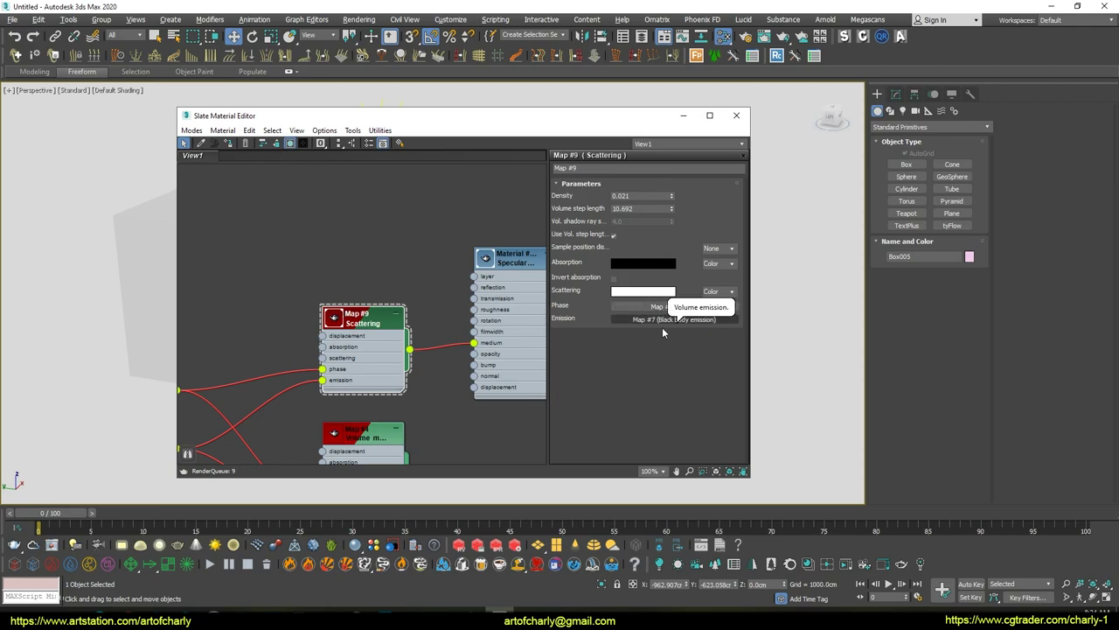
middle_drag(315, 267, 440, 199)
middle_drag(446, 241, 371, 327)
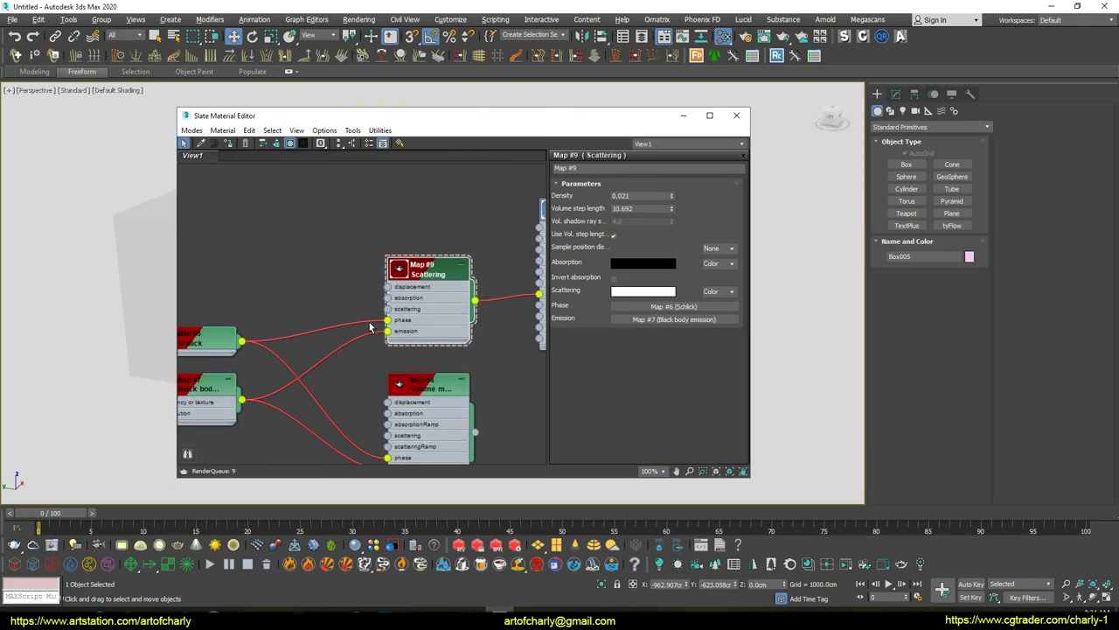
Open a live Octane render of the scene
drag(490, 118, 832, 113)
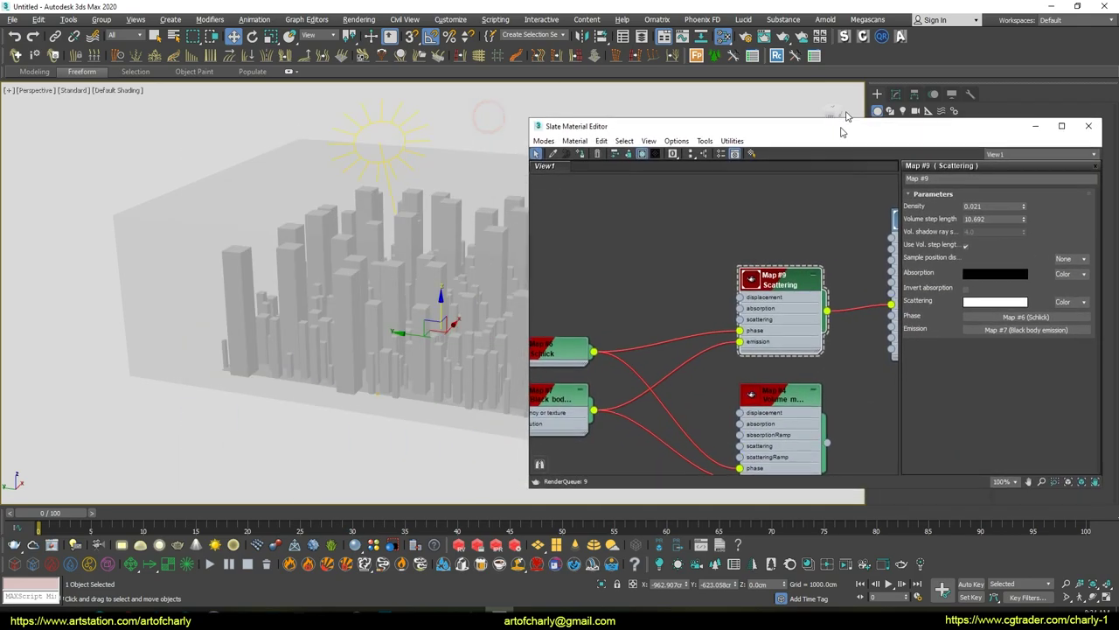
right_click(433, 201)
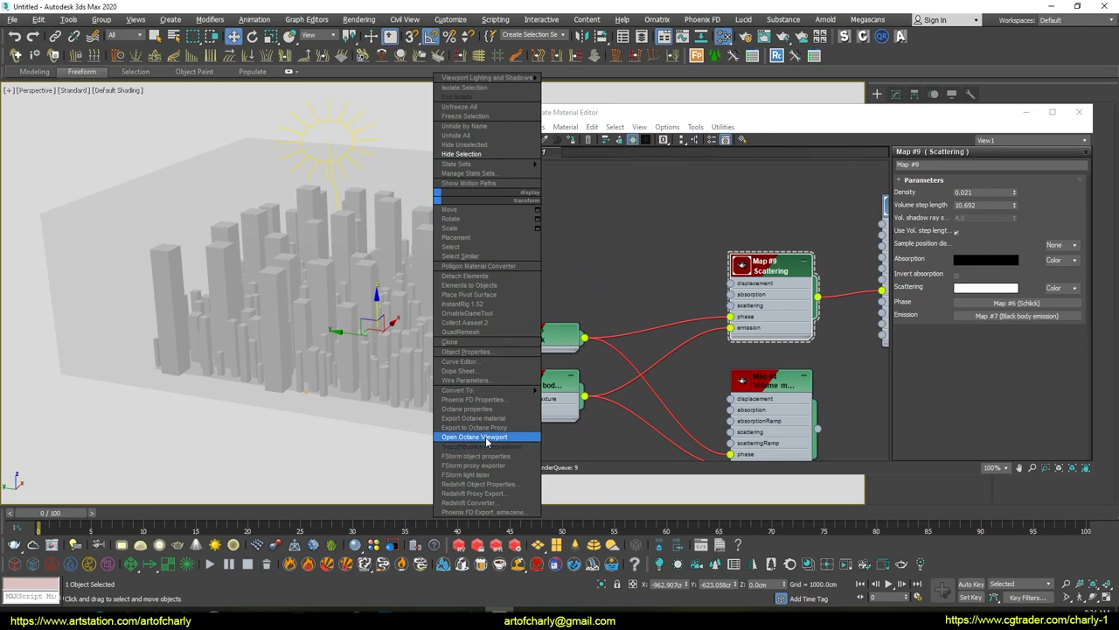
click(487, 440)
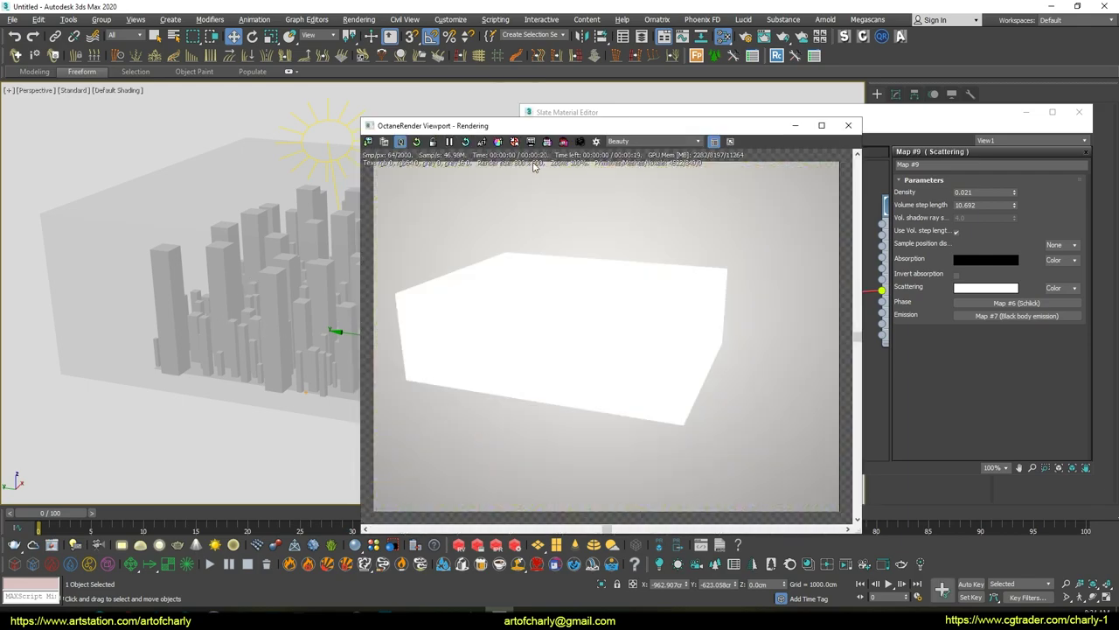
Set the Map #7 Black body emission power to 0
drag(614, 125, 278, 141)
click(546, 400)
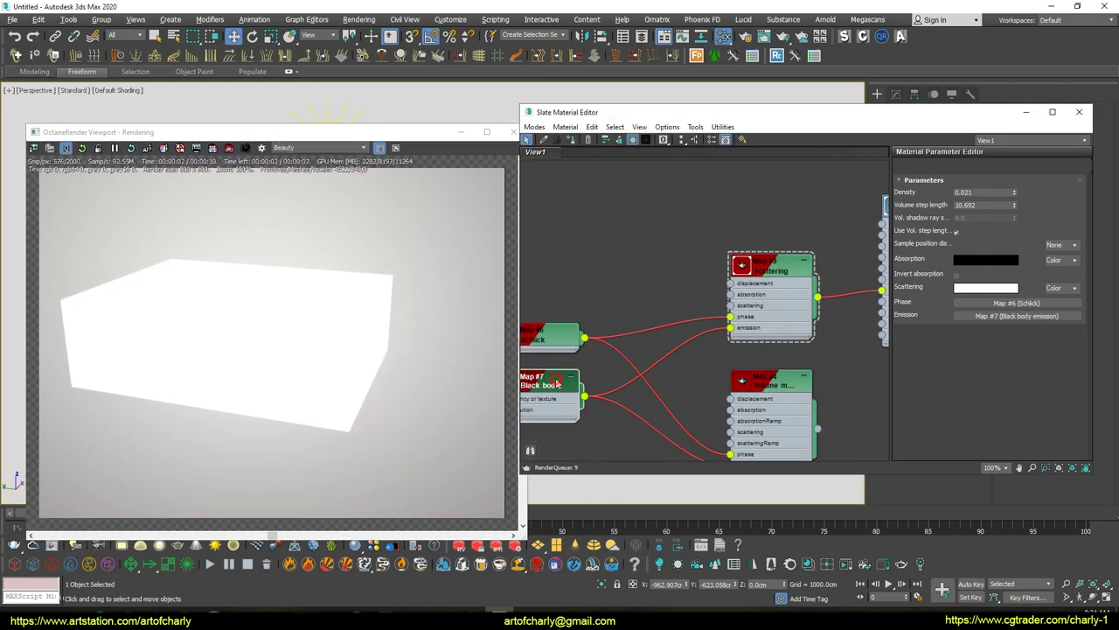
drag(1011, 232, 1011, 280)
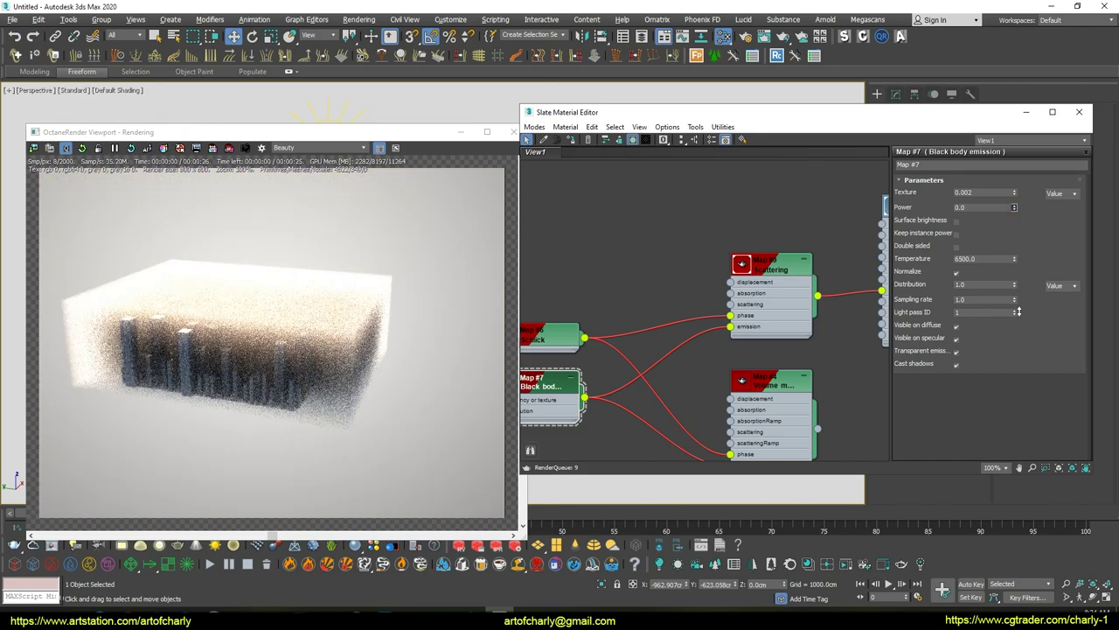
drag(404, 134, 962, 140)
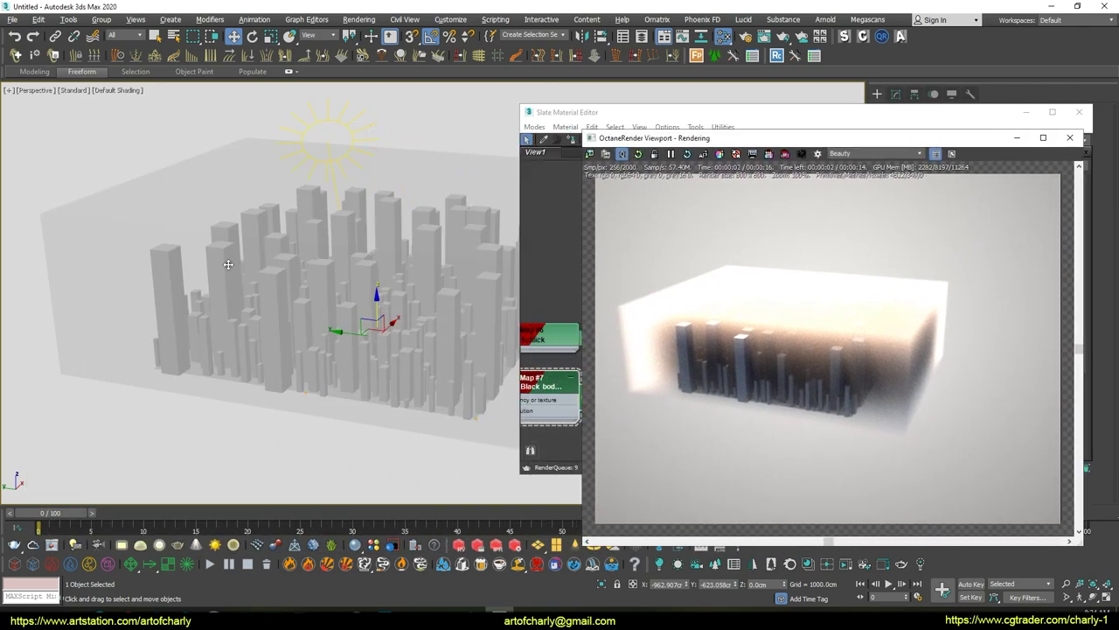
Orbit and zoom the perspective view into the foggy buildings, arranging the render window
alt+middle_drag(339, 245, 339, 298)
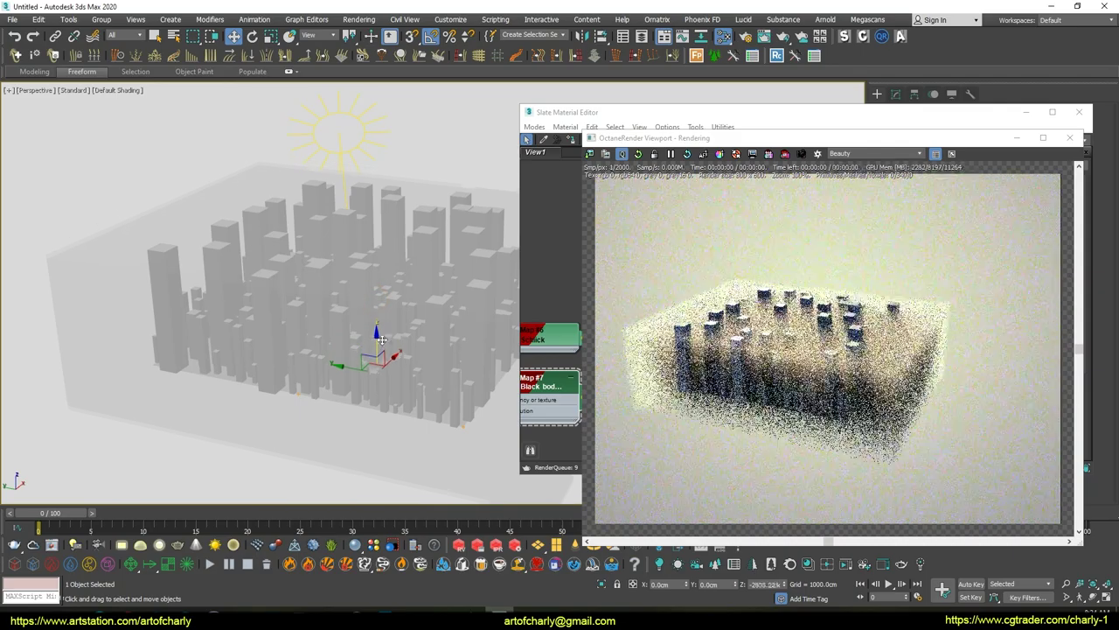
scroll(339, 298, up, 3)
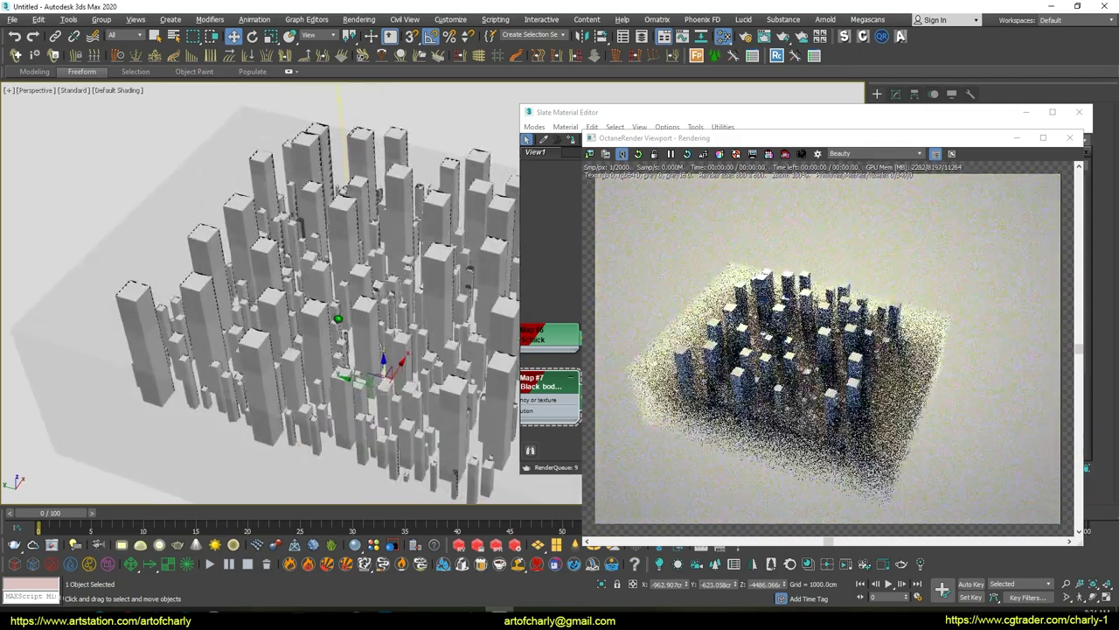
scroll(315, 297, up, 5)
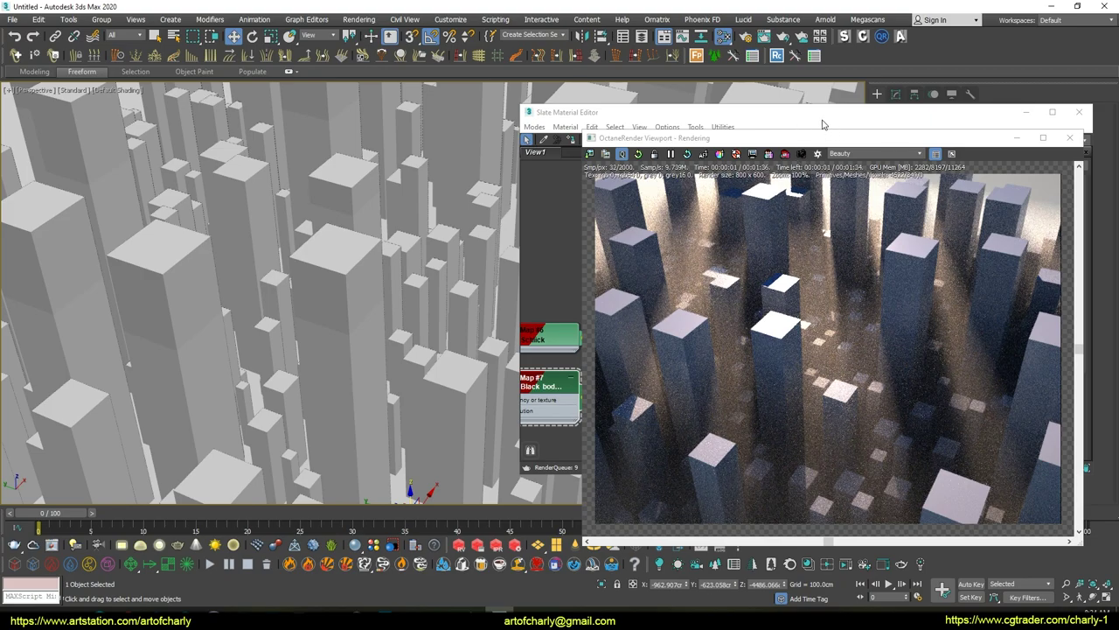
drag(813, 139, 300, 123)
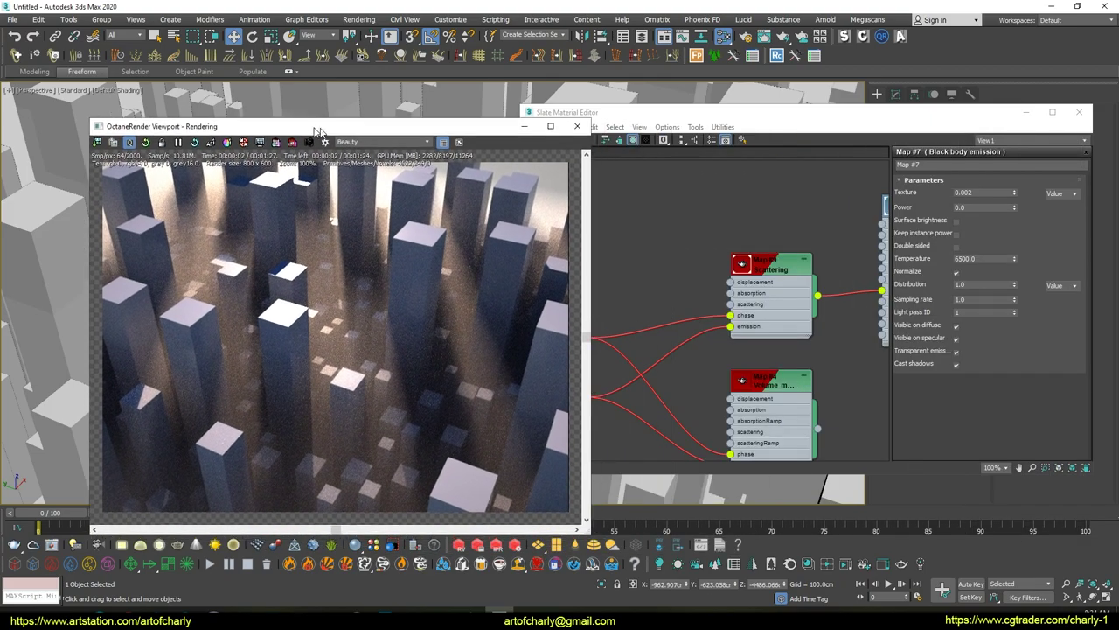
drag(439, 129, 790, 162)
scroll(307, 268, up, 5)
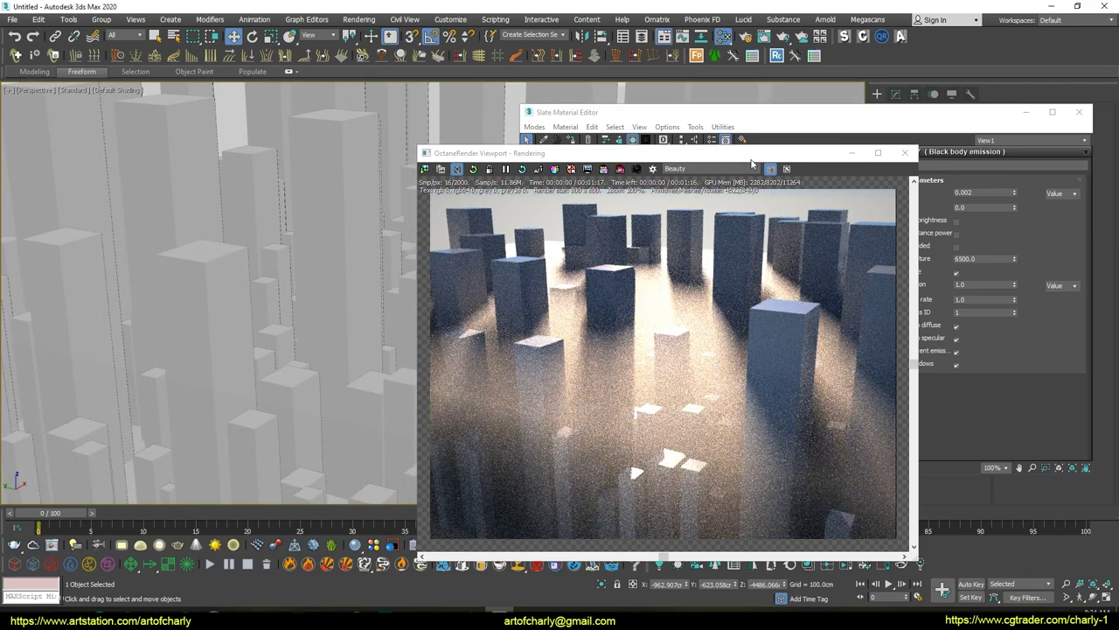
scroll(179, 248, up, 2)
scroll(185, 241, up, 2)
scroll(171, 237, up, 2)
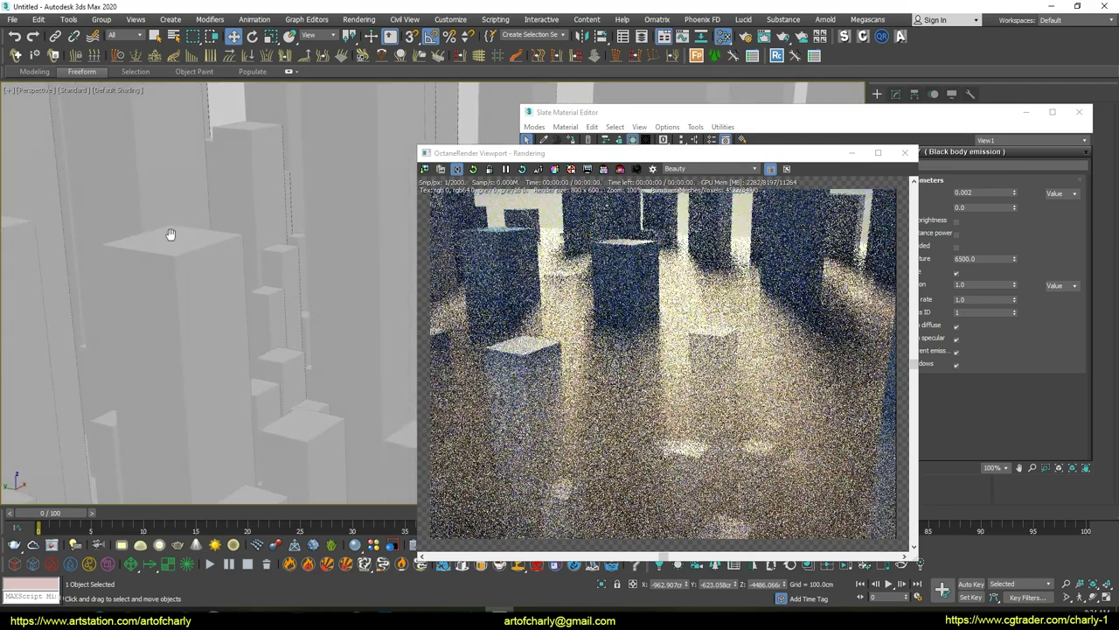
drag(797, 157, 430, 98)
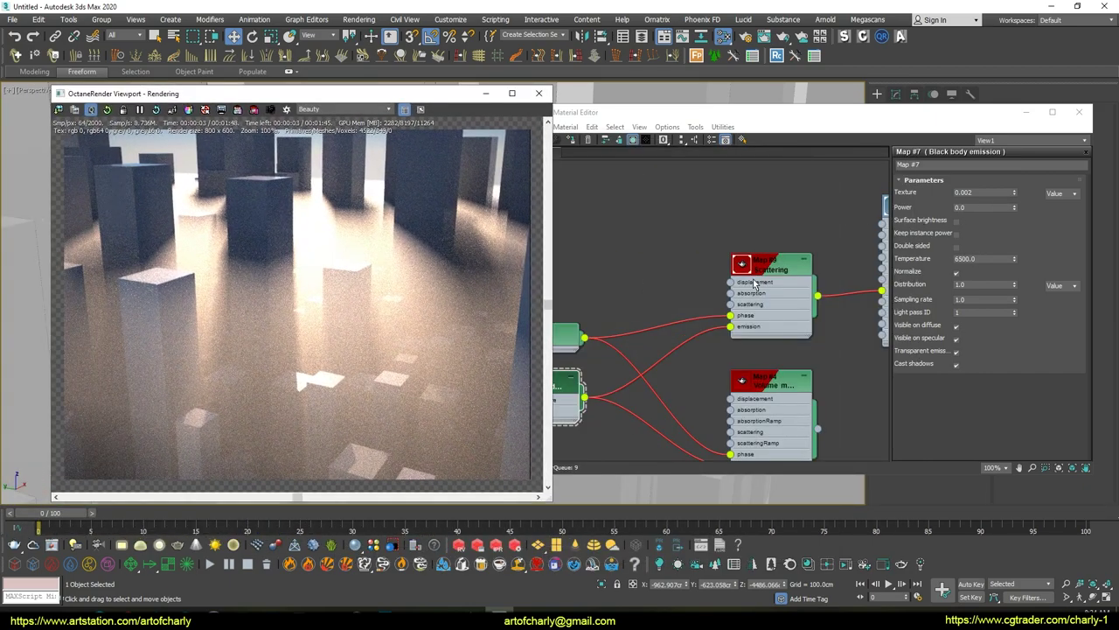
middle_drag(662, 283, 813, 284)
Test Schlick phase scattering directions between -1 and 1, ending near 0.36
click(691, 282)
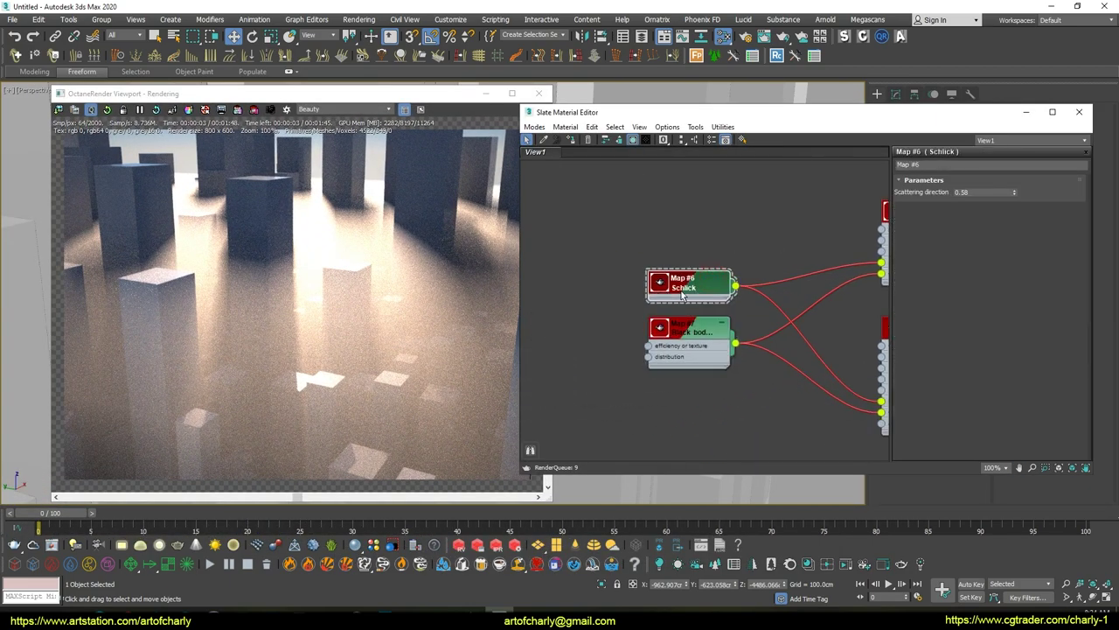
drag(1013, 197, 1018, 302)
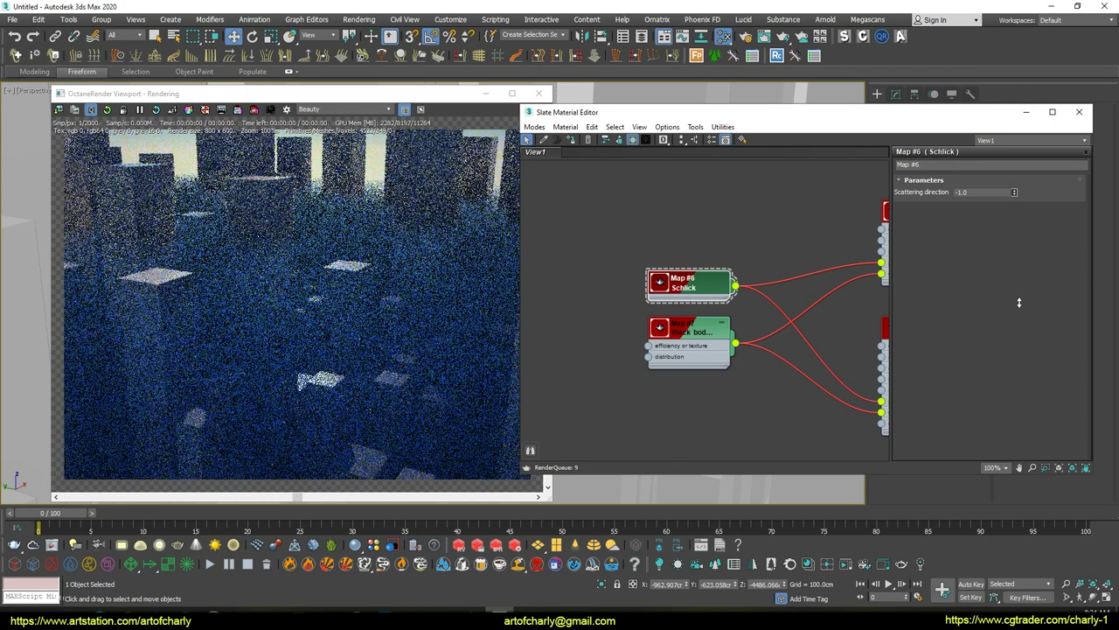
drag(1017, 292, 1014, 272)
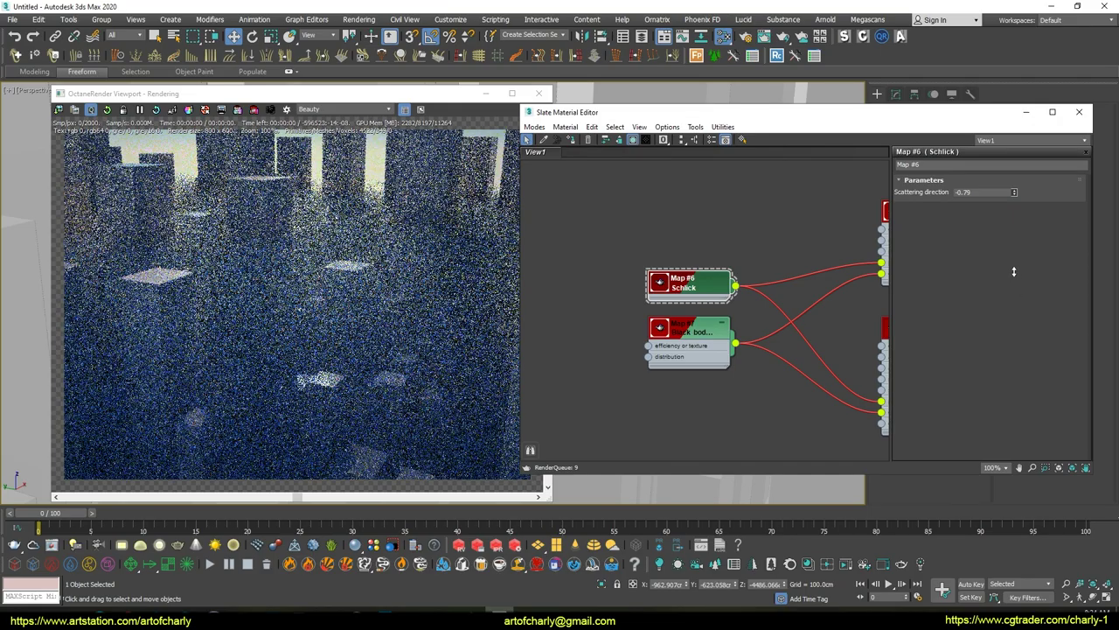
drag(1013, 271, 1000, 157)
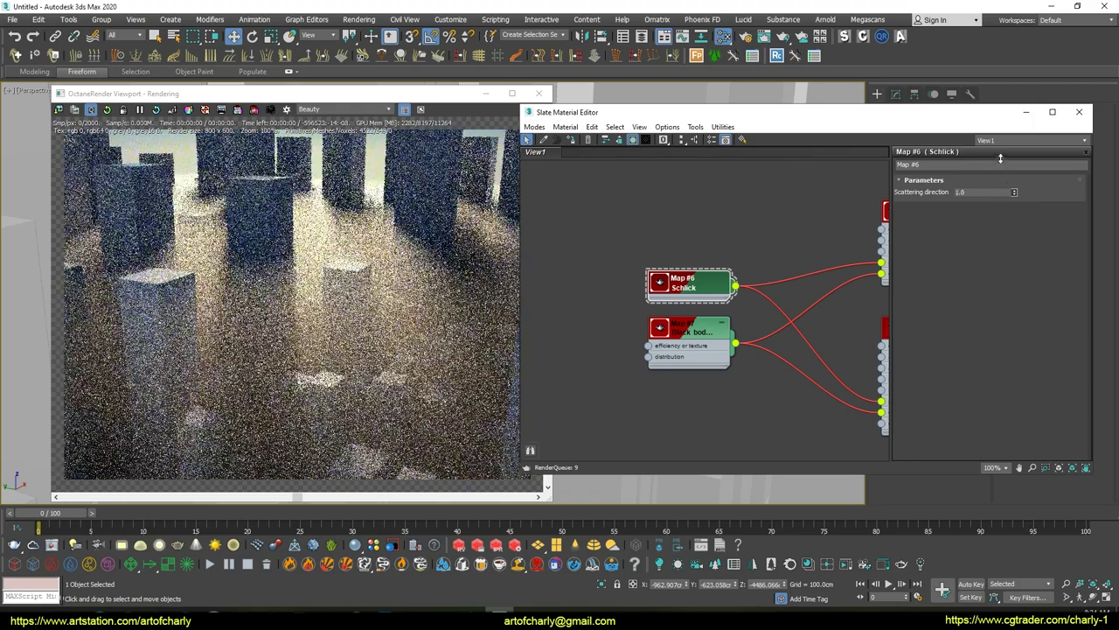
drag(1000, 158, 1005, 178)
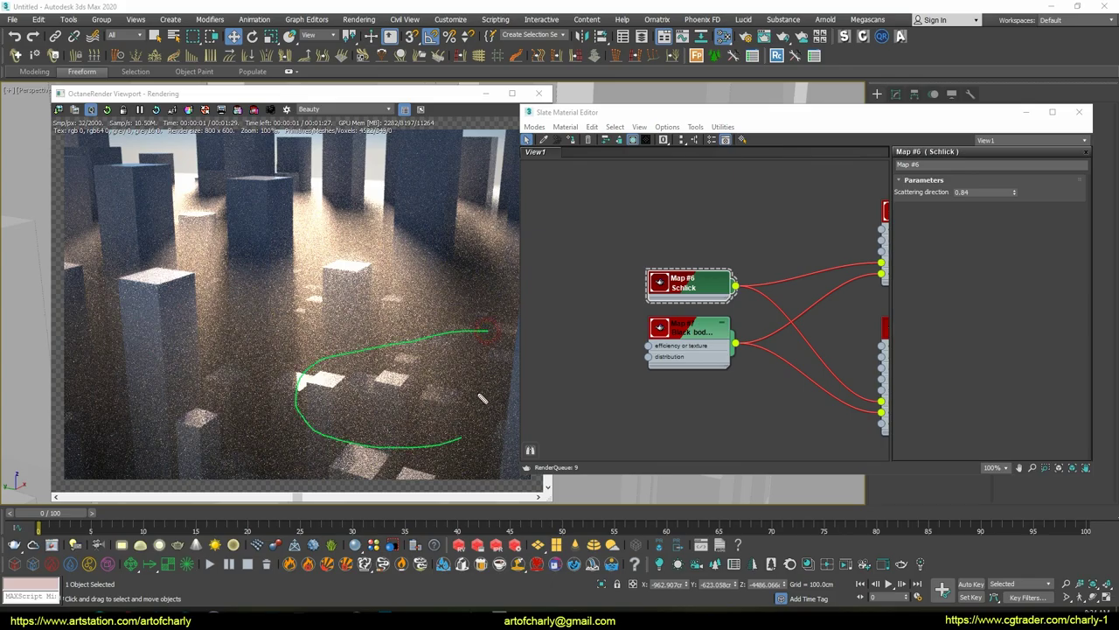
key(Escape)
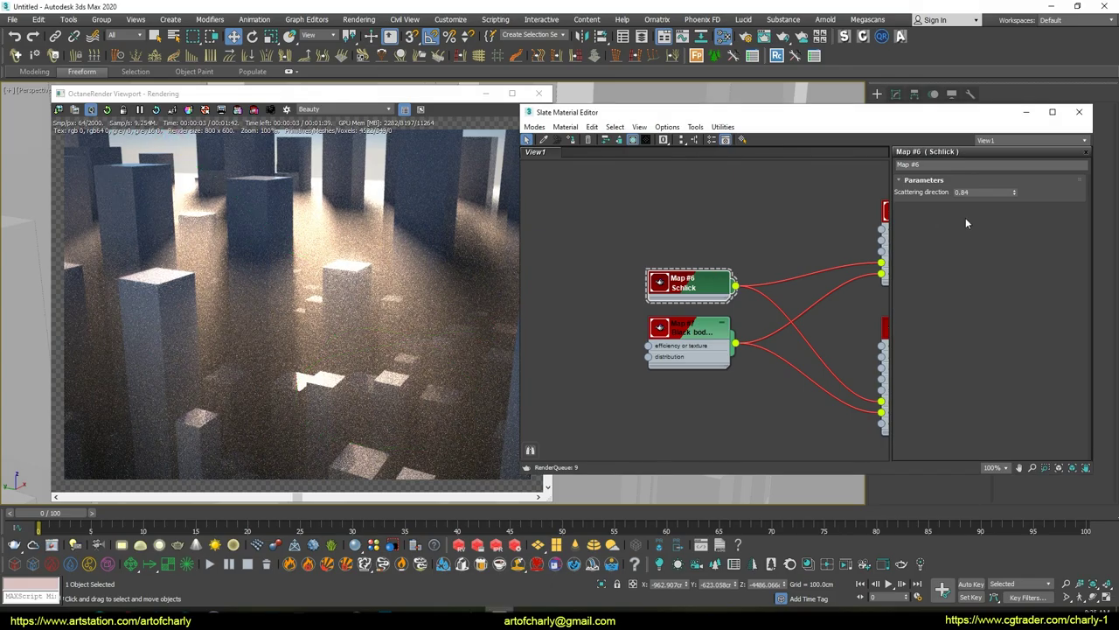
drag(1013, 195, 1019, 219)
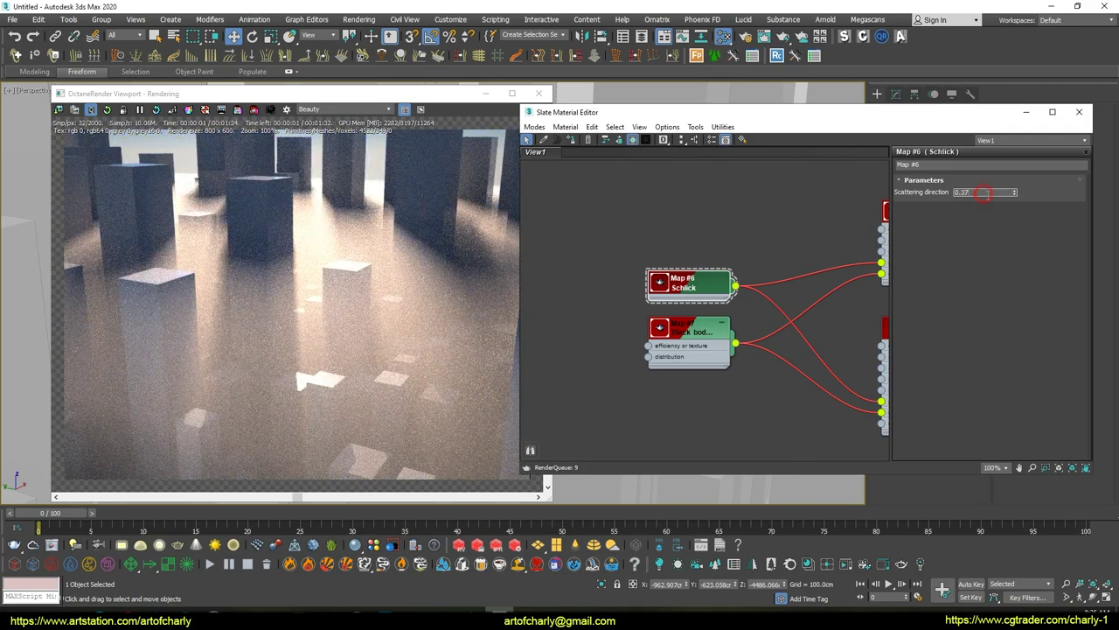
Enter scattering directions 0.5 and 0.6, then settle on 0.3
text(5)
key(Return)
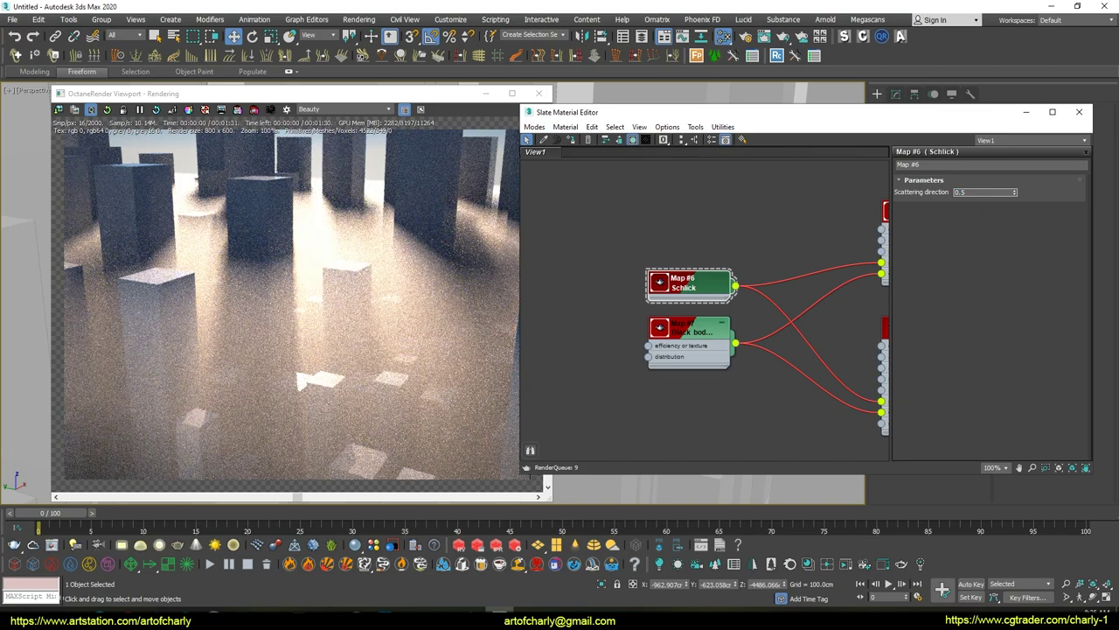
text(6)
key(Return)
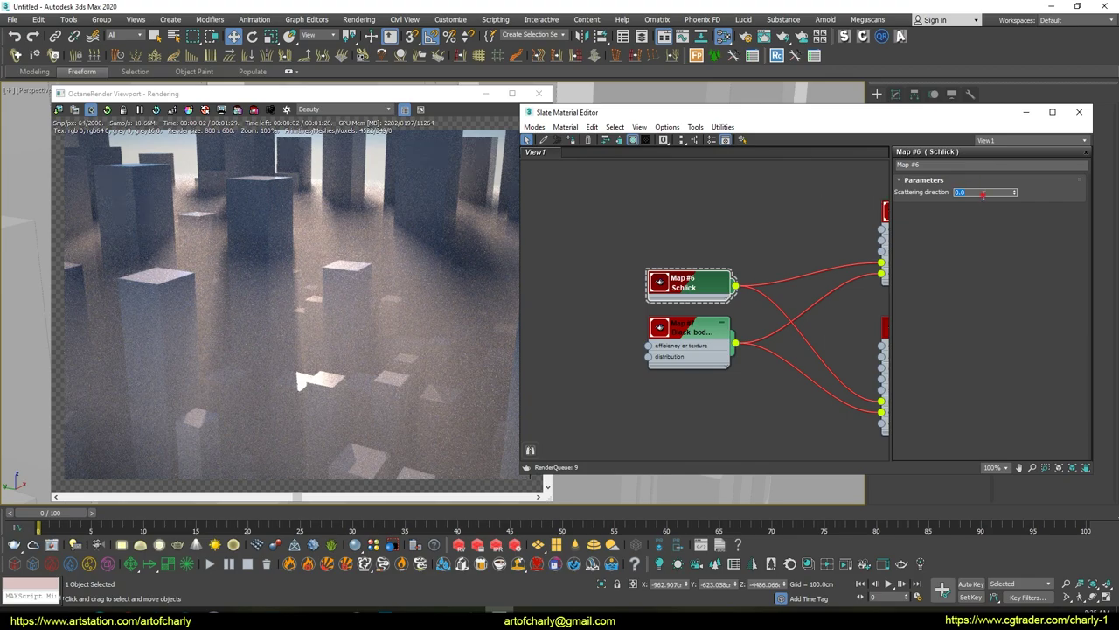
text(6)
key(Return)
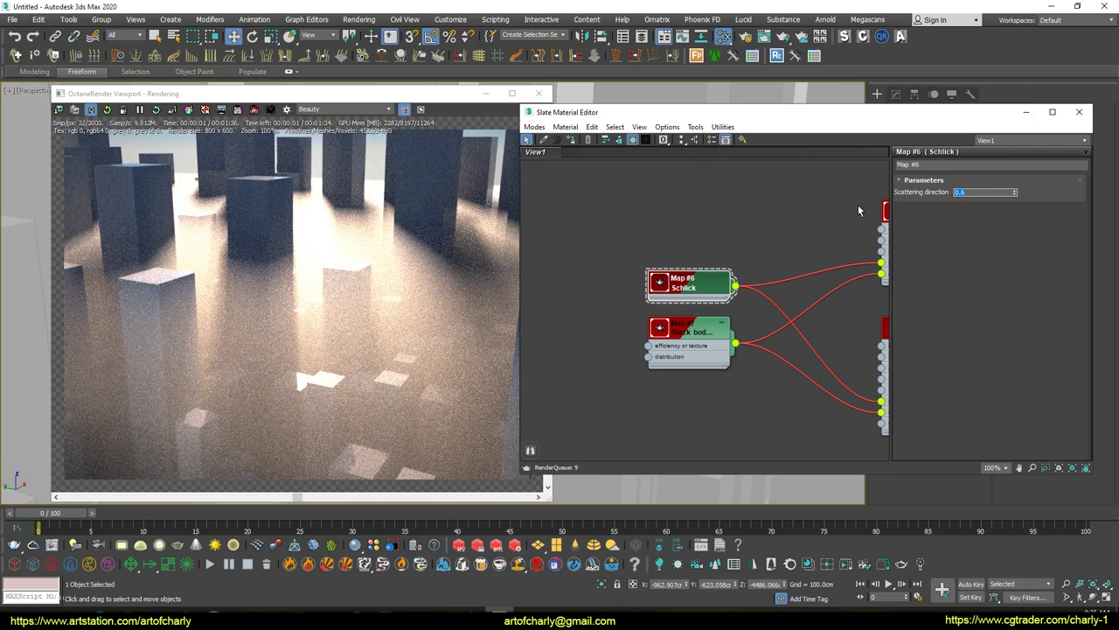
text(0.3)
key(Return)
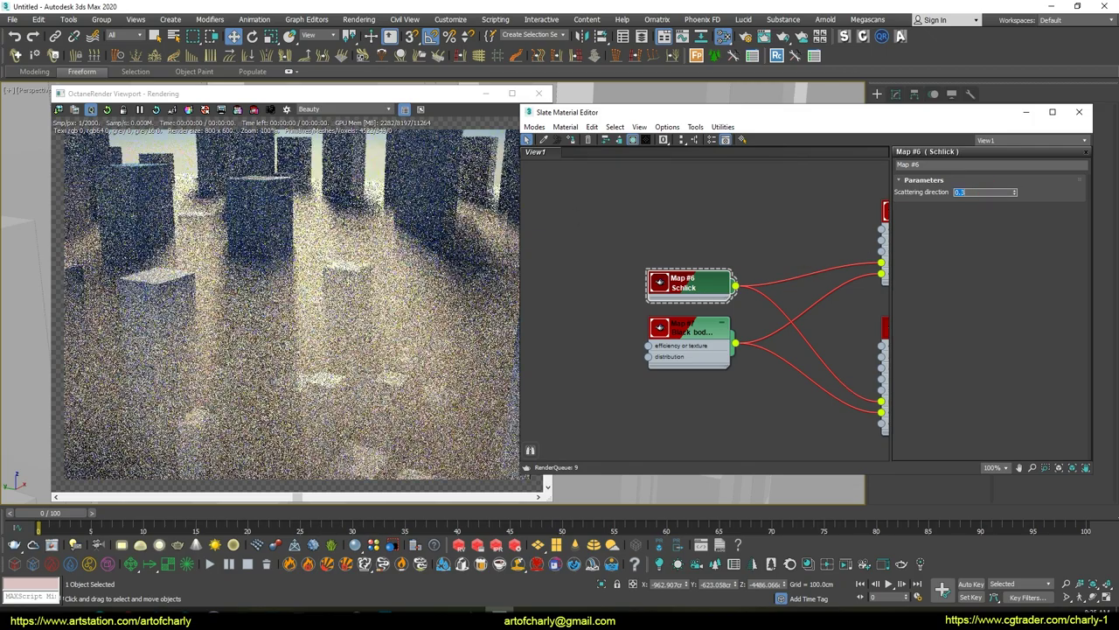
mouse_move(739, 278)
middle_down()
mouse_move(662, 243)
mouse_move(692, 245)
middle_up()
Switch the black body emission texture to Color and set its power to 0.001
click(622, 304)
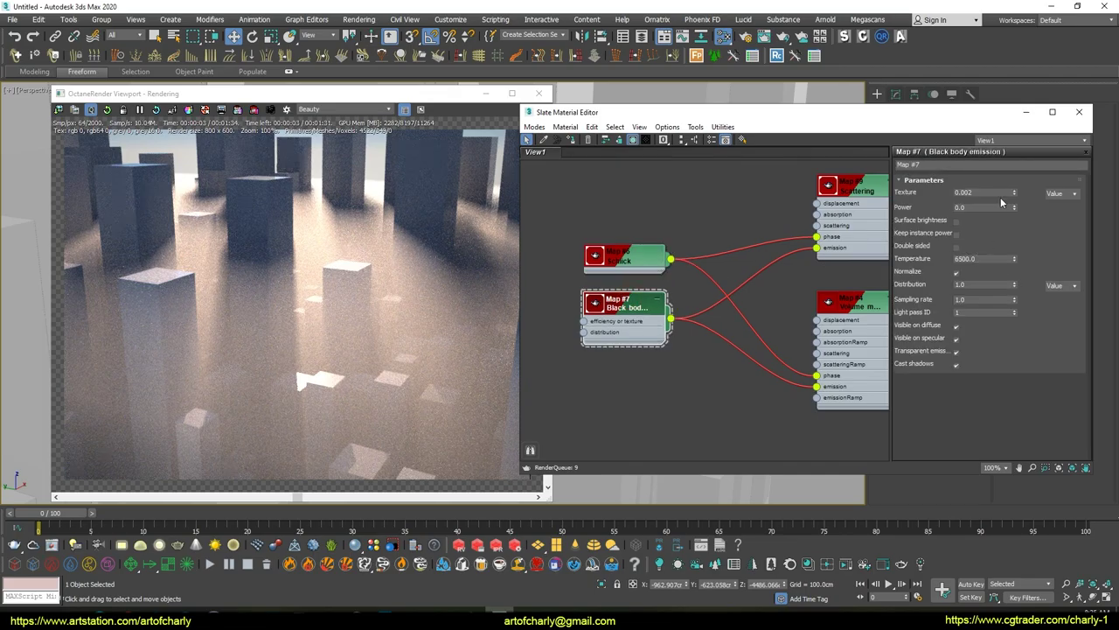
drag(1016, 210, 1012, 204)
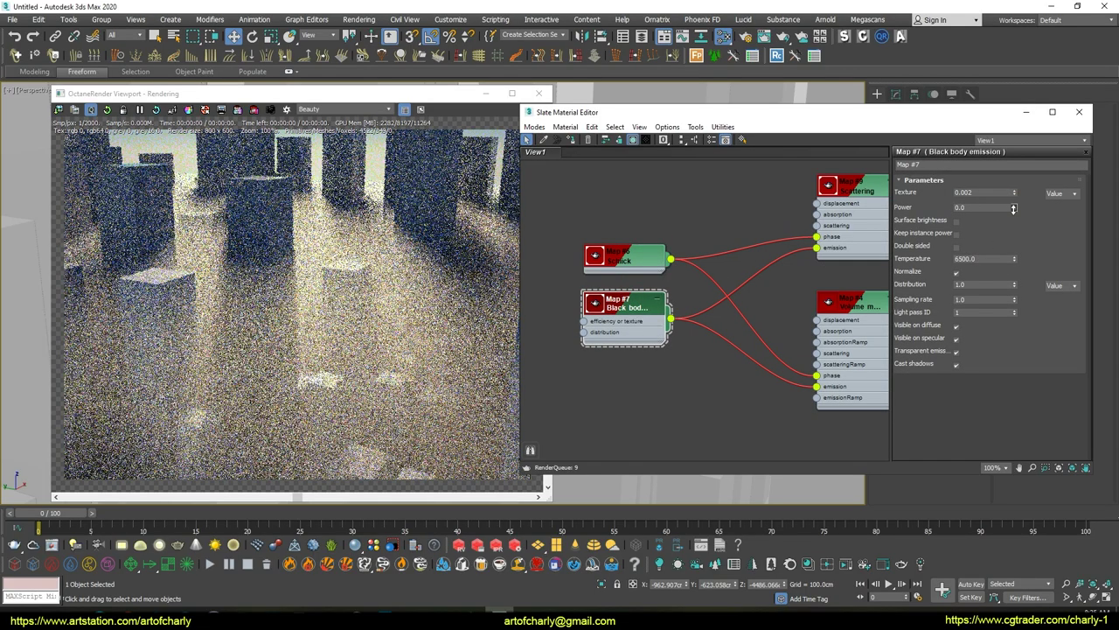
click(1012, 204)
click(1074, 194)
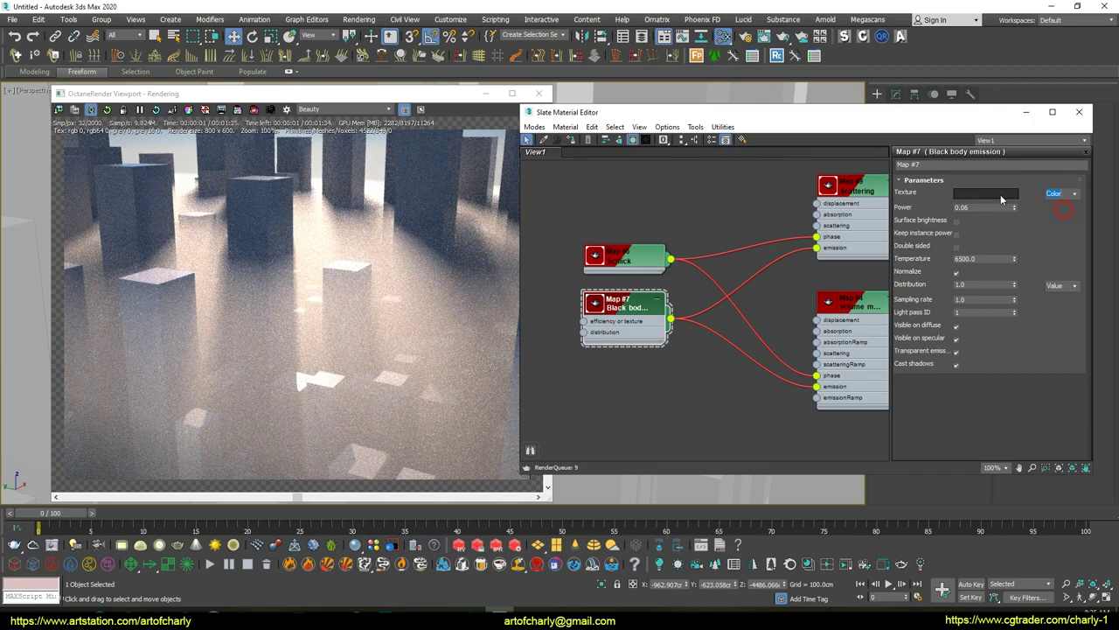
click(1065, 212)
click(979, 194)
click(265, 104)
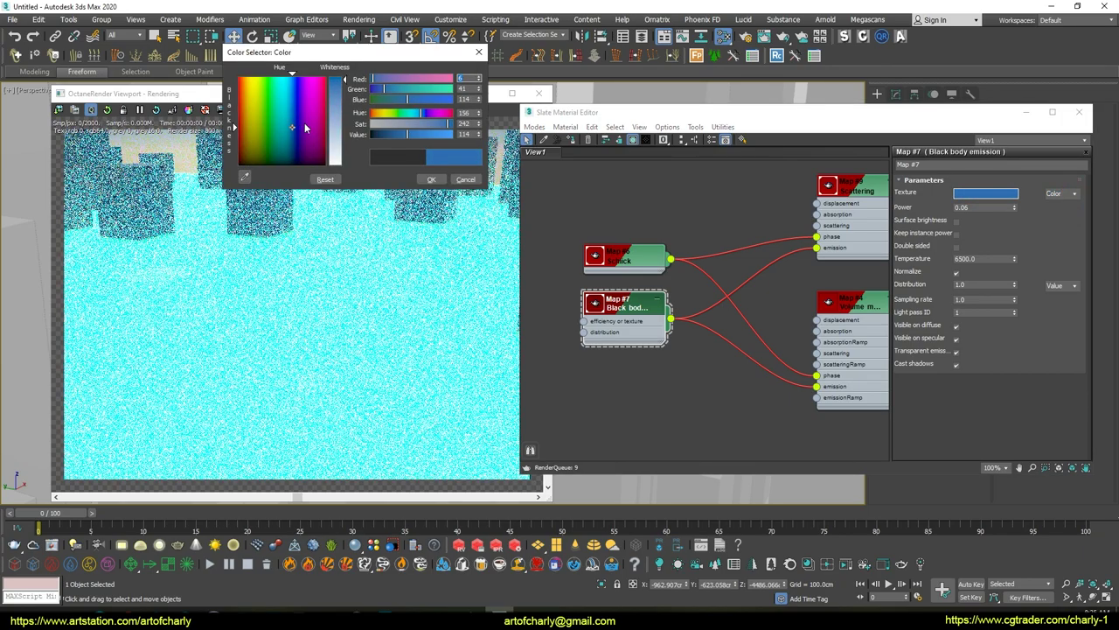
click(431, 180)
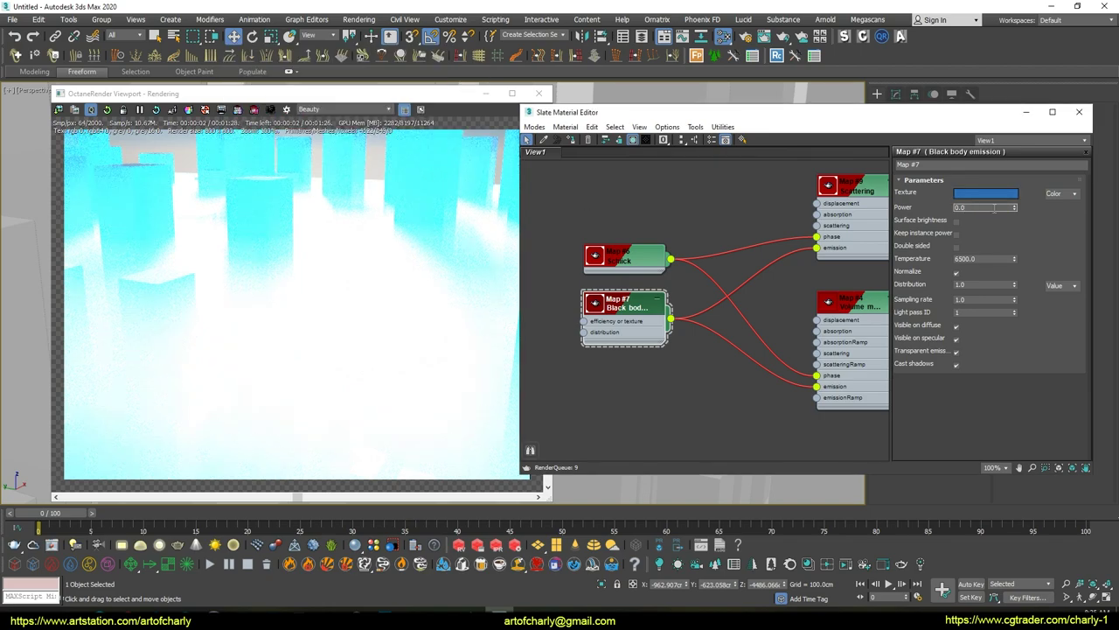
click(985, 207)
text(01)
key(Return)
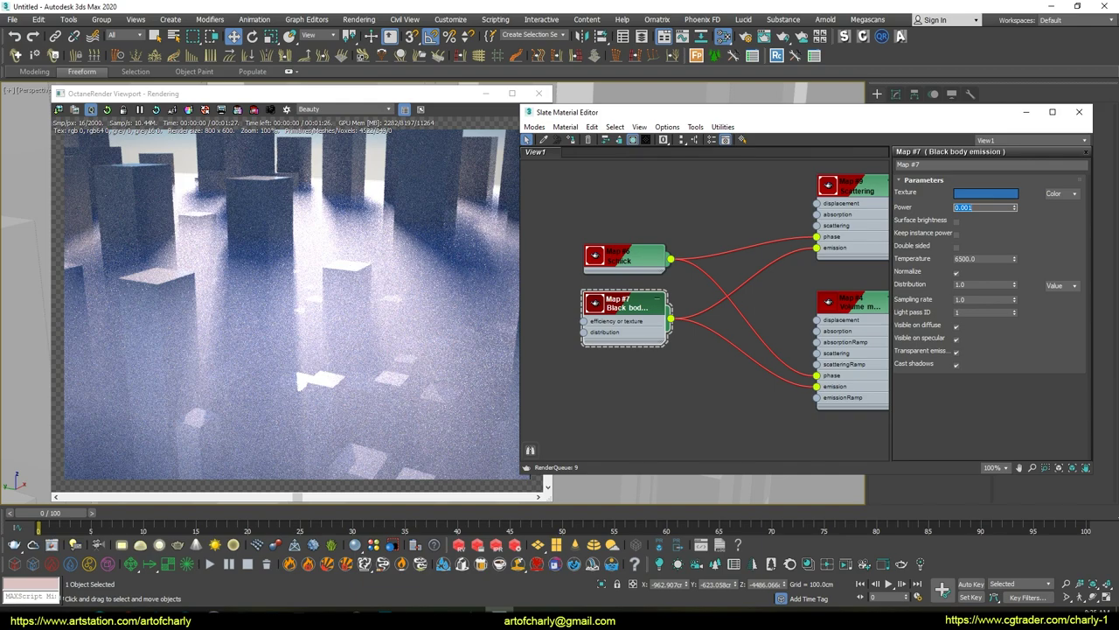
Tick Surface brightness and Keep instance power, and make the emission colour red
click(957, 221)
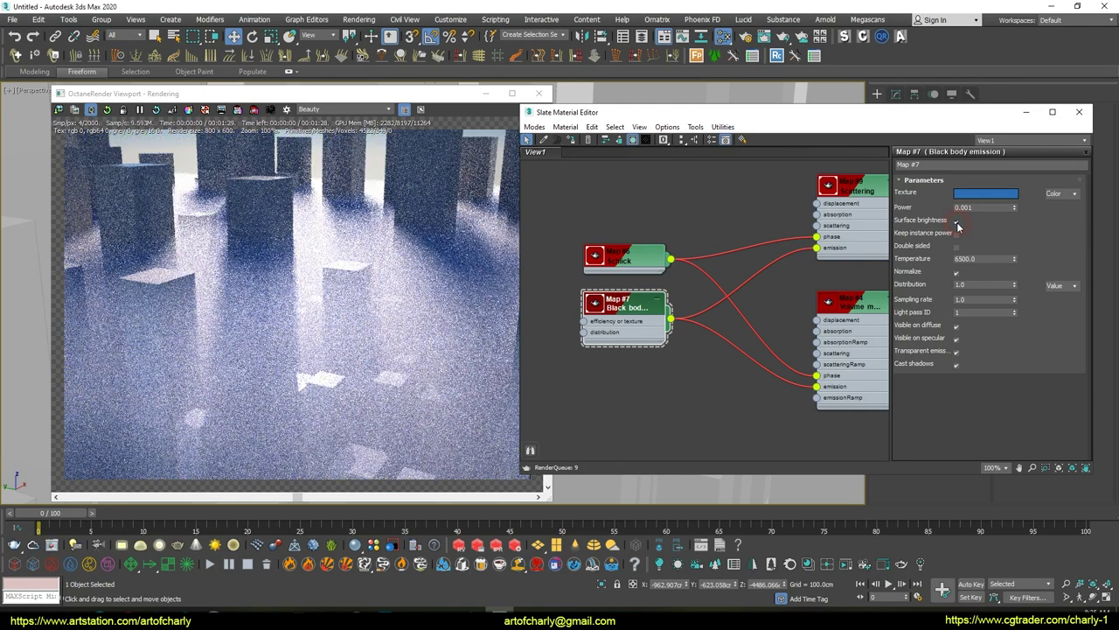
click(957, 233)
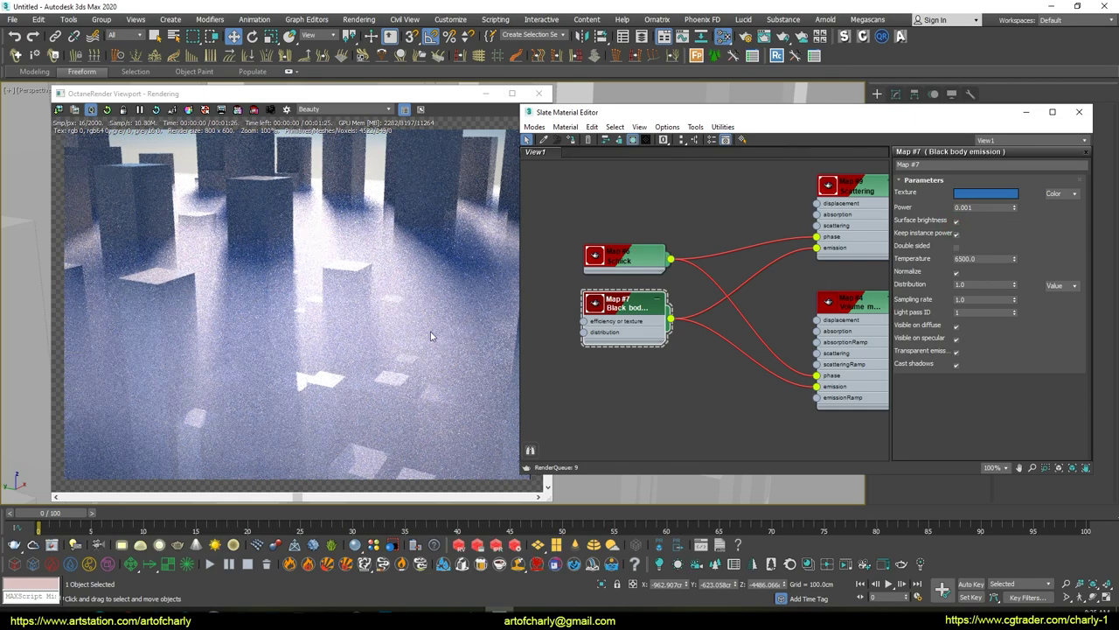
click(987, 193)
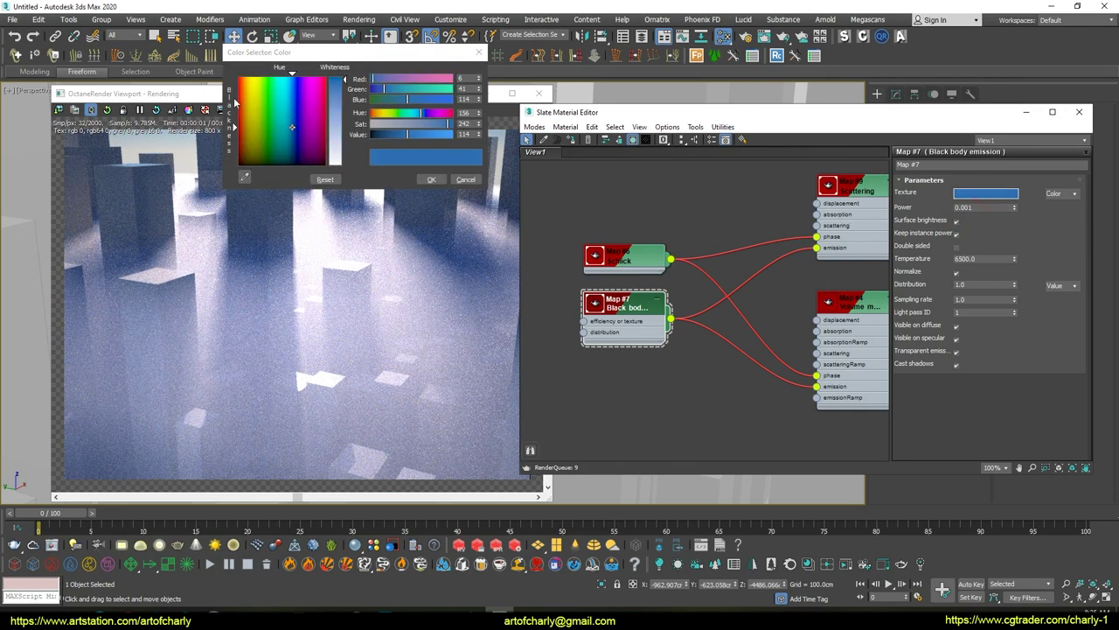
drag(235, 102, 325, 96)
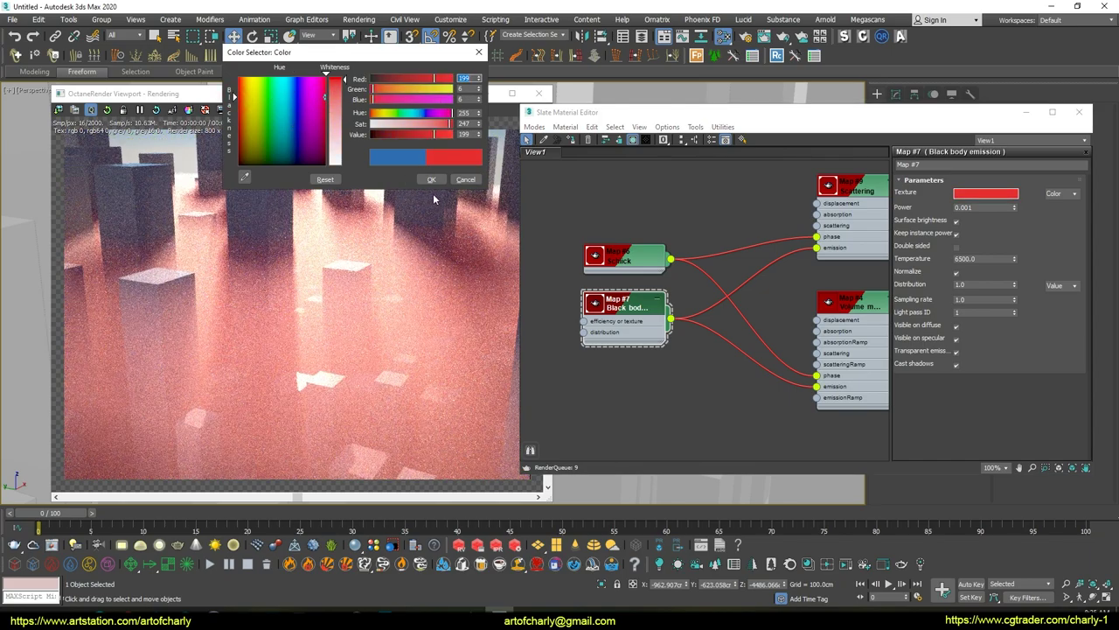
click(432, 179)
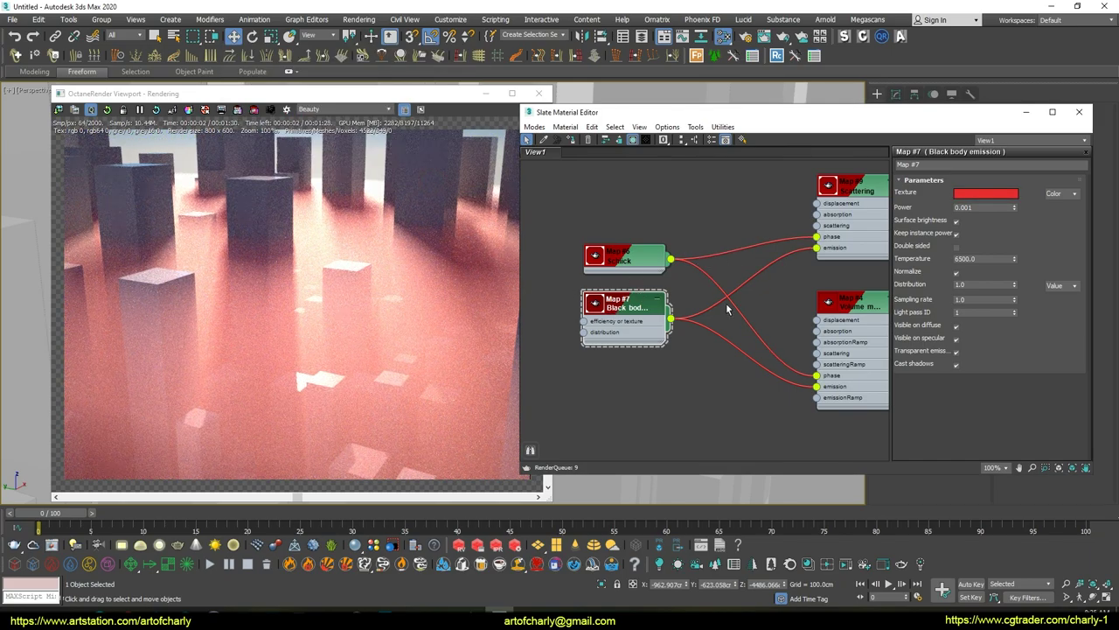
Shift the emission colour from red to a warm orange
click(979, 197)
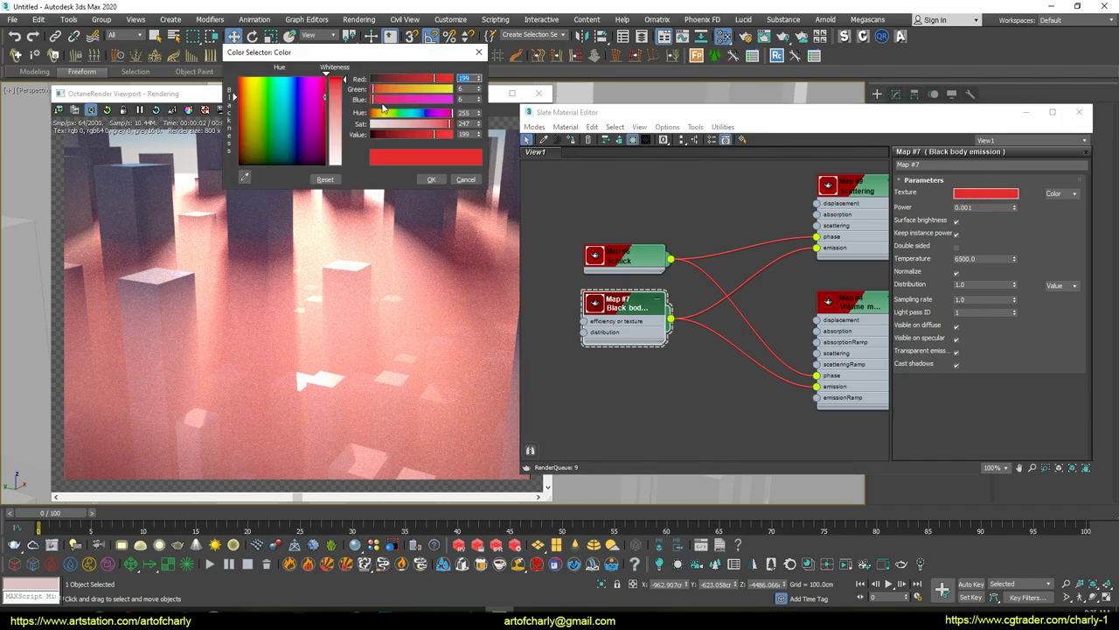
drag(402, 85, 411, 89)
click(432, 179)
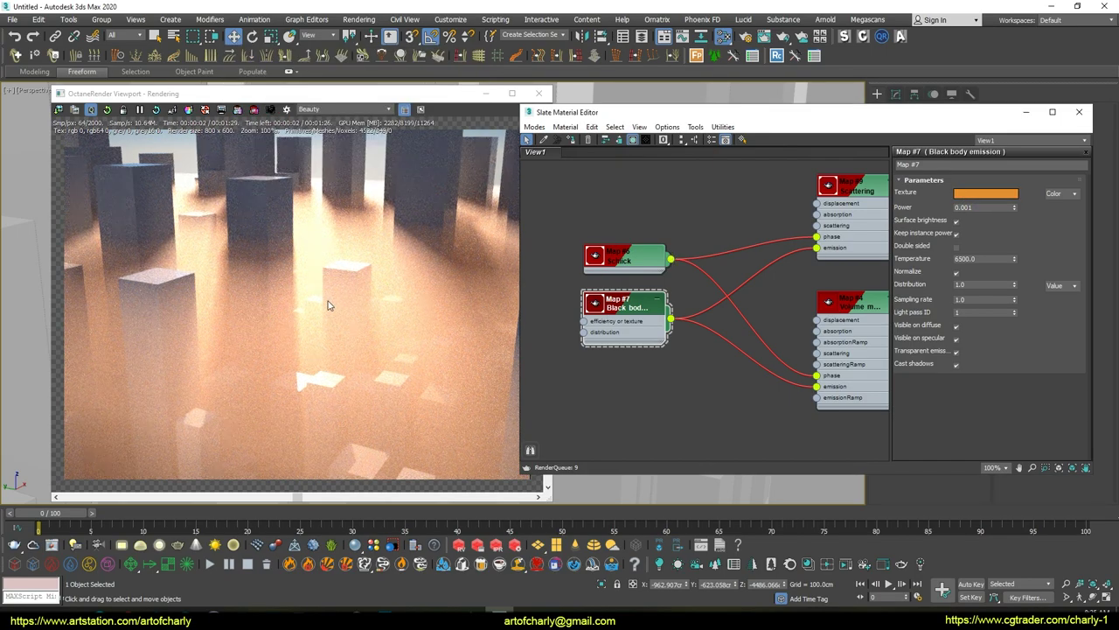
click(199, 353)
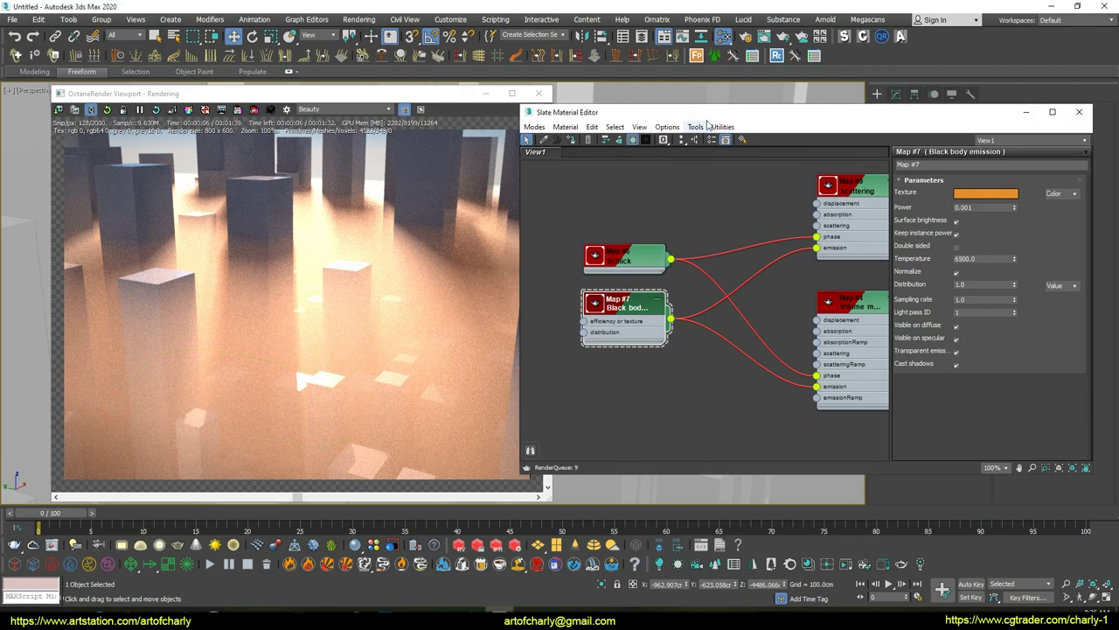
drag(708, 113, 770, 119)
Orbit and zoom the Perspective view to a low, side-on view of the whole city
drag(447, 104, 1007, 137)
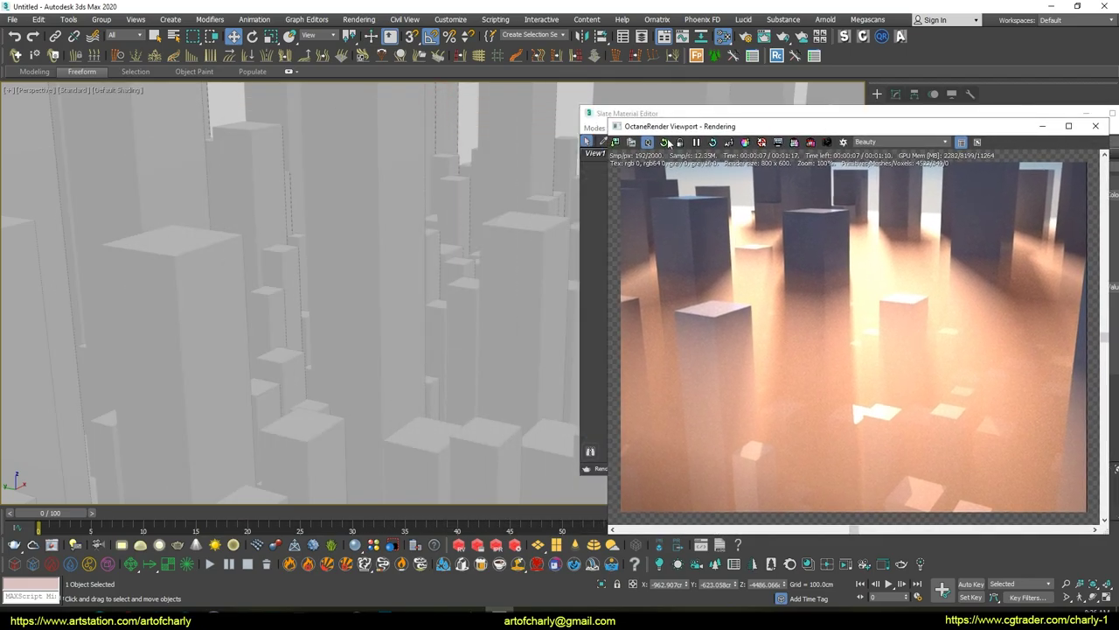
scroll(394, 304, down, 5)
alt+middle_drag(394, 305, 477, 320)
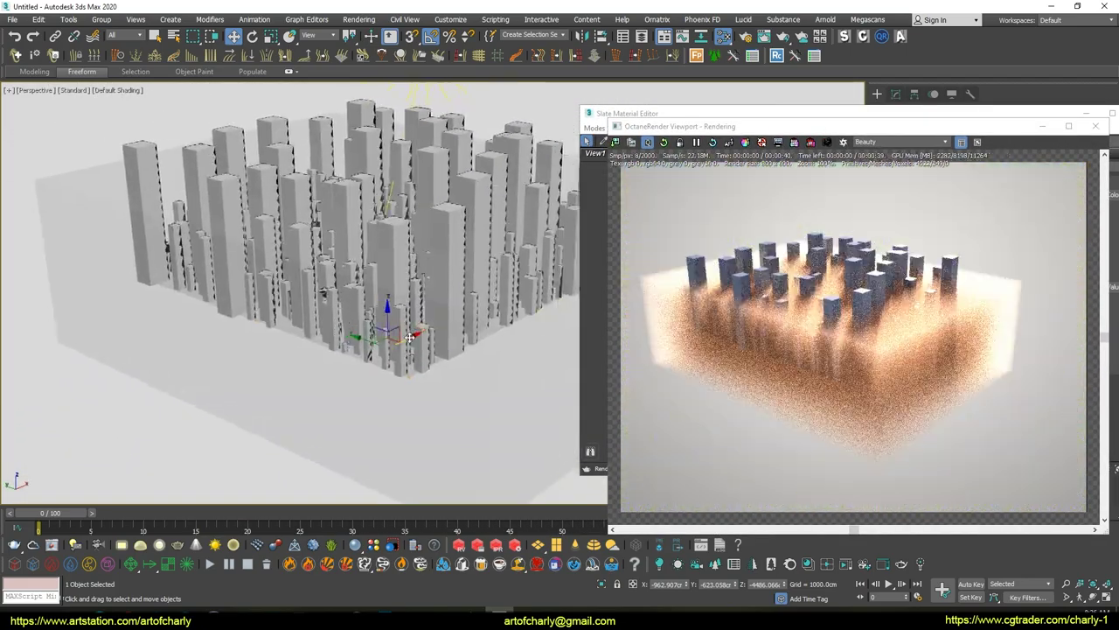
alt+middle_drag(476, 320, 436, 231)
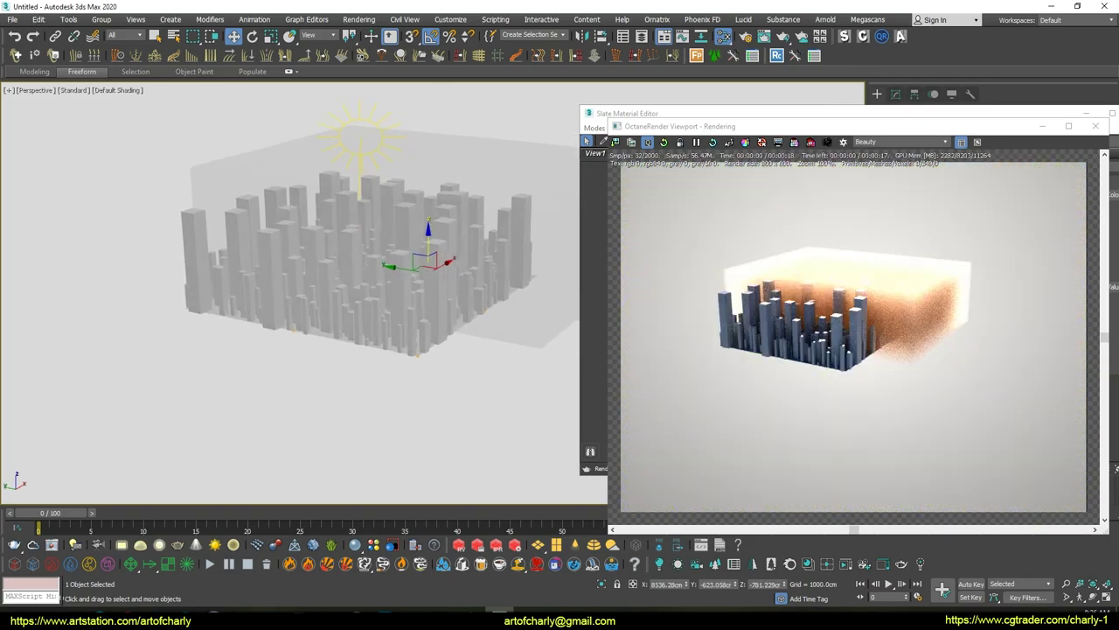
scroll(358, 271, up, 5)
scroll(315, 271, up, 3)
scroll(328, 253, up, 1)
scroll(328, 251, down, 2)
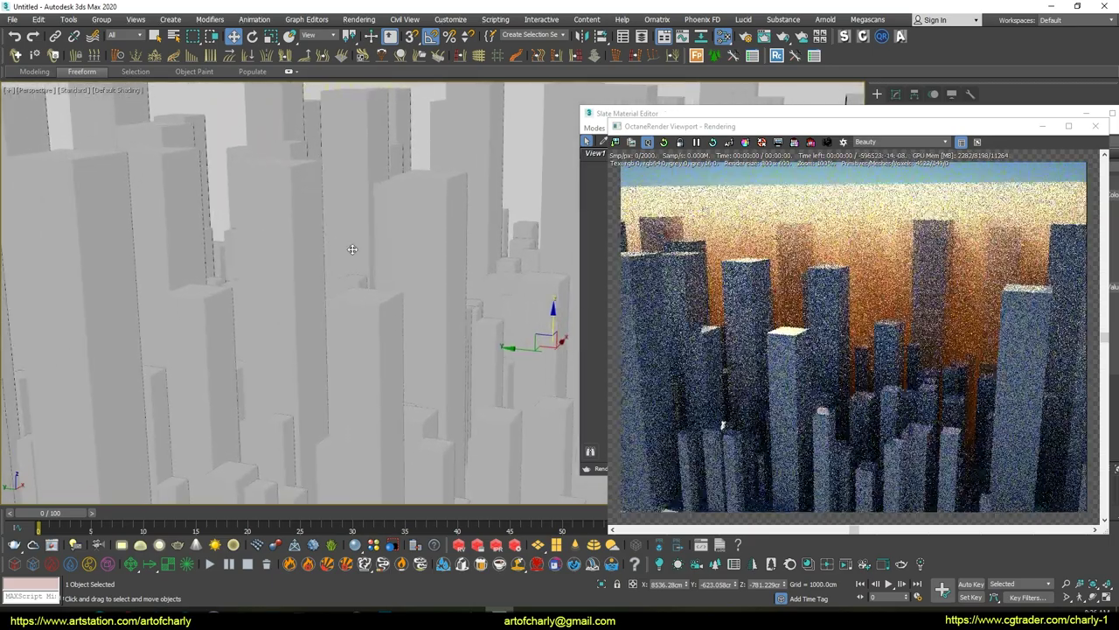
scroll(322, 271, down, 2)
scroll(315, 304, down, 4)
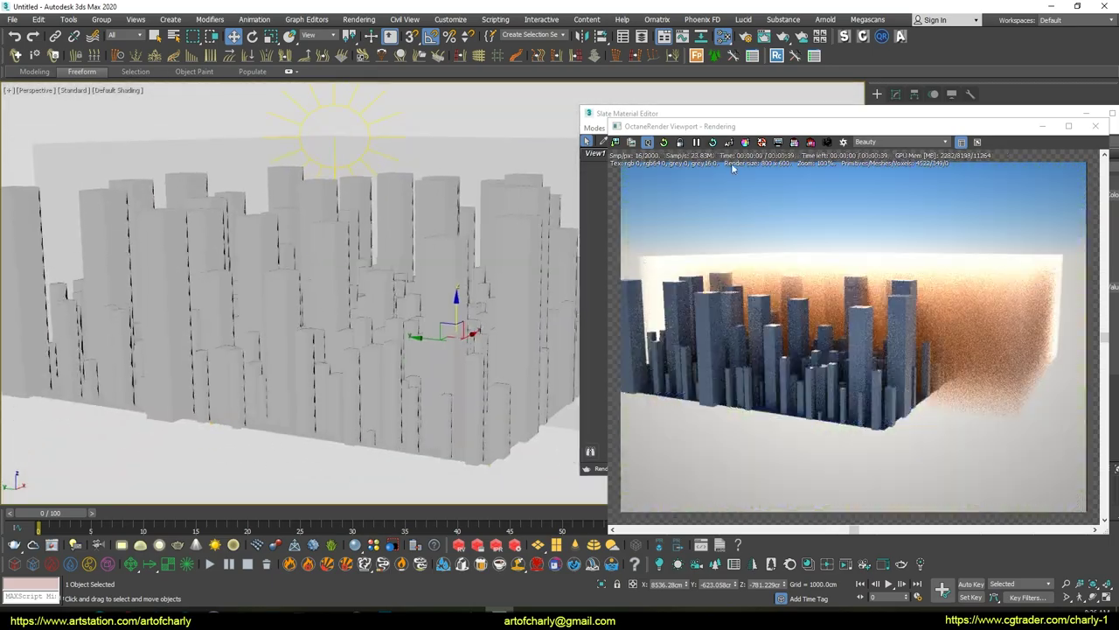
Scale the fog box upward along Z so the orange haze fills the sky behind the towers
key(r)
mouse_move(461, 325)
mouse_down()
mouse_move(529, 319)
mouse_move(356, 256)
mouse_up()
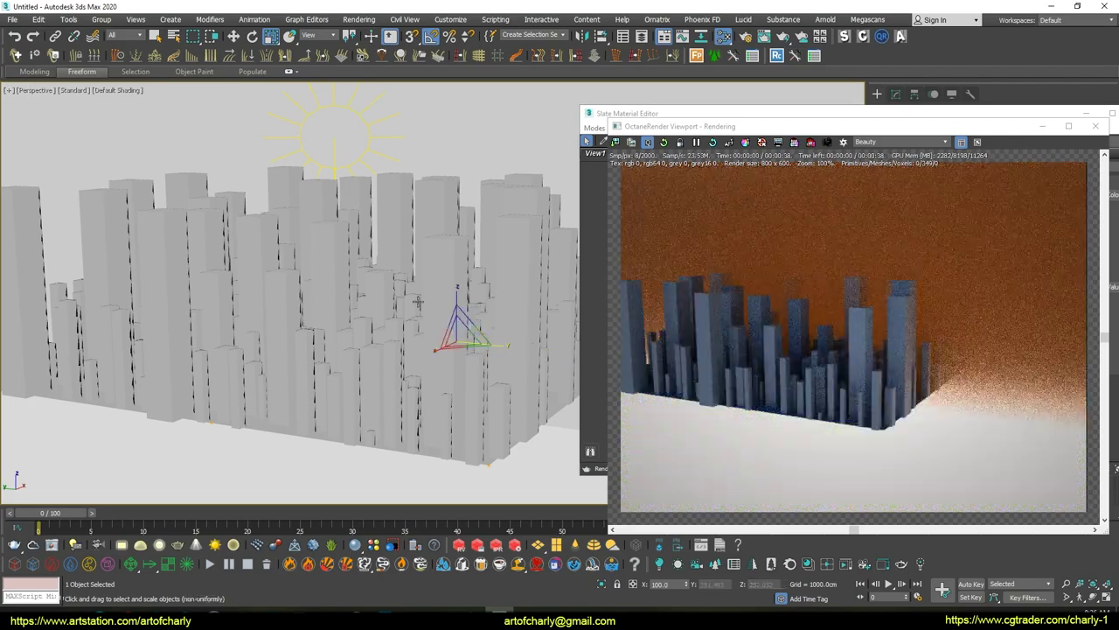
scroll(345, 262, up, 5)
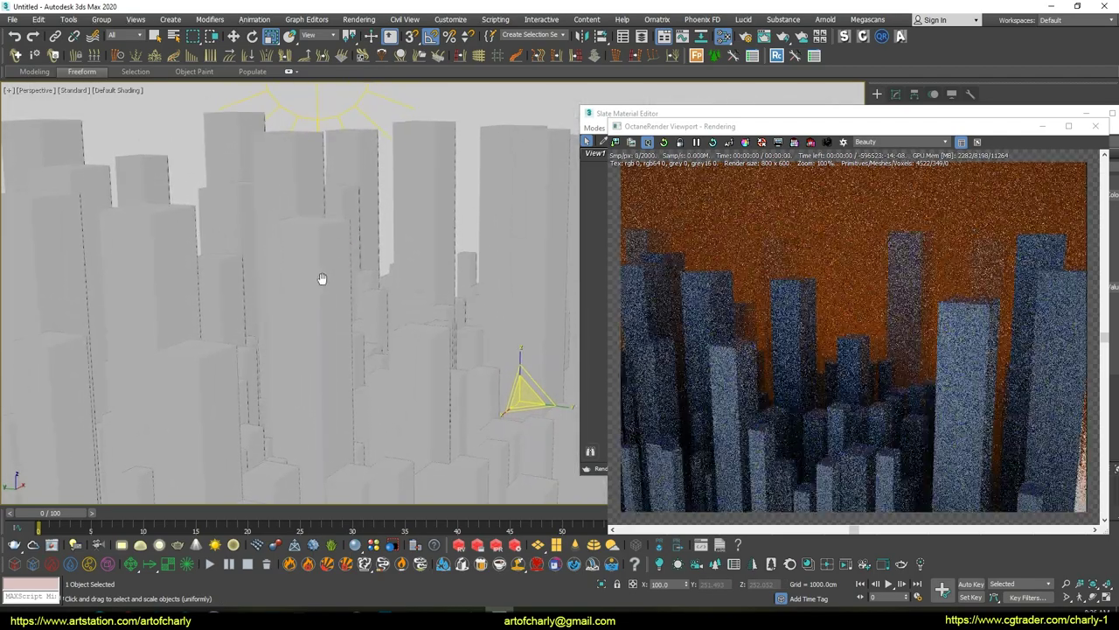
mouse_move(337, 220)
middle_down()
mouse_move(227, 237)
mouse_move(250, 237)
mouse_move(247, 280)
mouse_move(268, 266)
mouse_move(262, 242)
mouse_move(267, 262)
middle_up()
mouse_move(747, 124)
mouse_down()
mouse_move(282, 116)
mouse_move(194, 87)
mouse_up()
Set the Map #6 Schlick scattering direction to 0.36
double_click(710, 259)
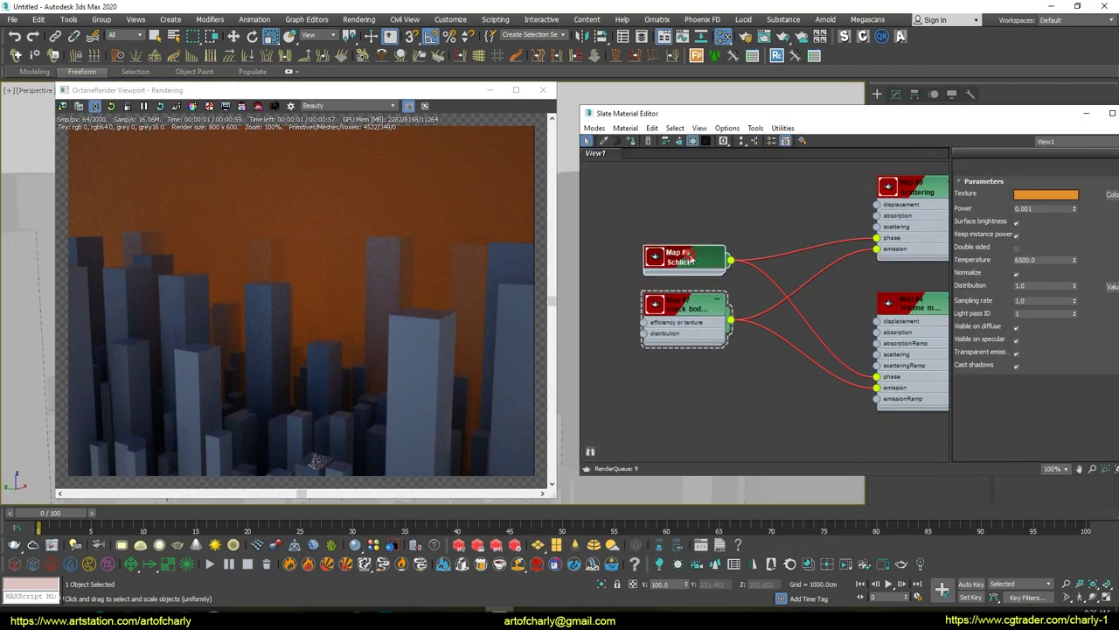
click(1076, 191)
click(1076, 193)
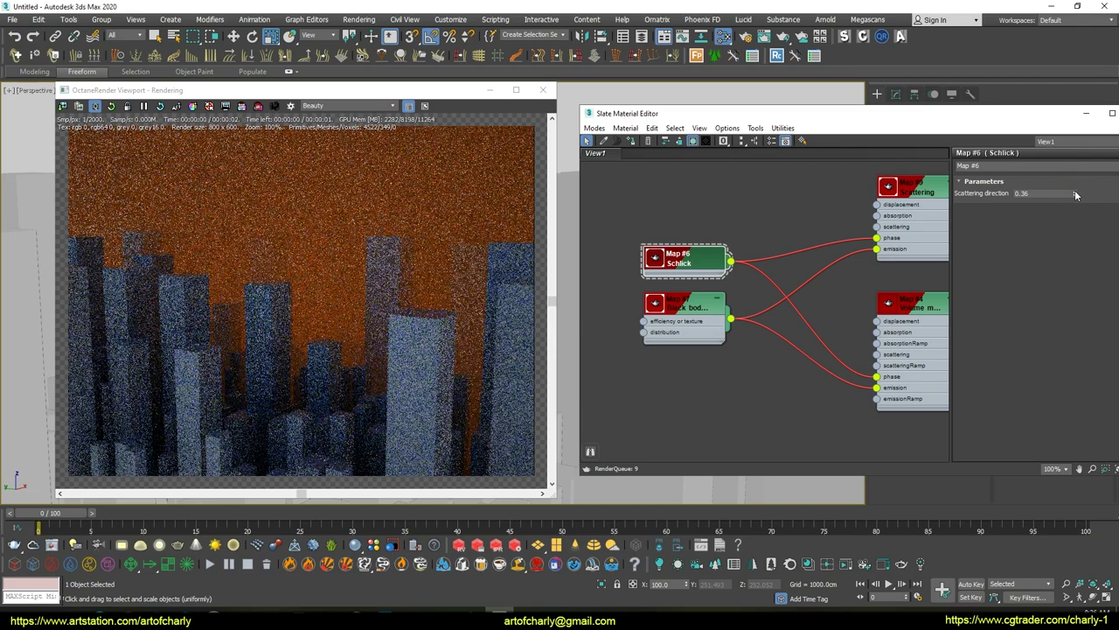
In Map #9 Scattering, raise volume step length to 81.941 and set density to 0.01
middle_drag(892, 178, 784, 207)
double_click(817, 222)
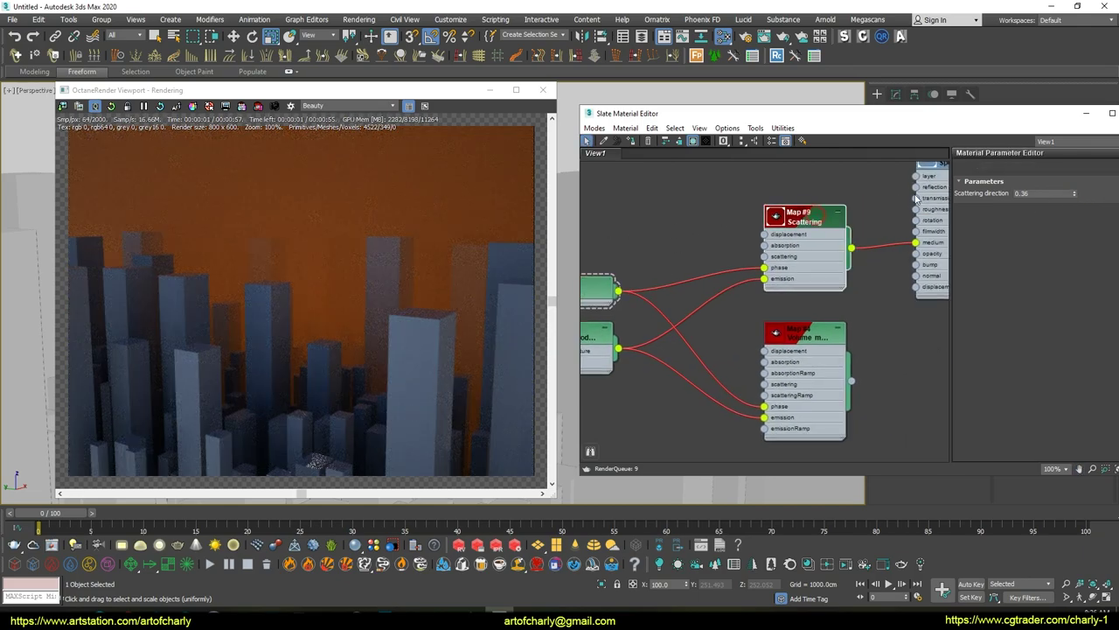
drag(953, 118, 845, 106)
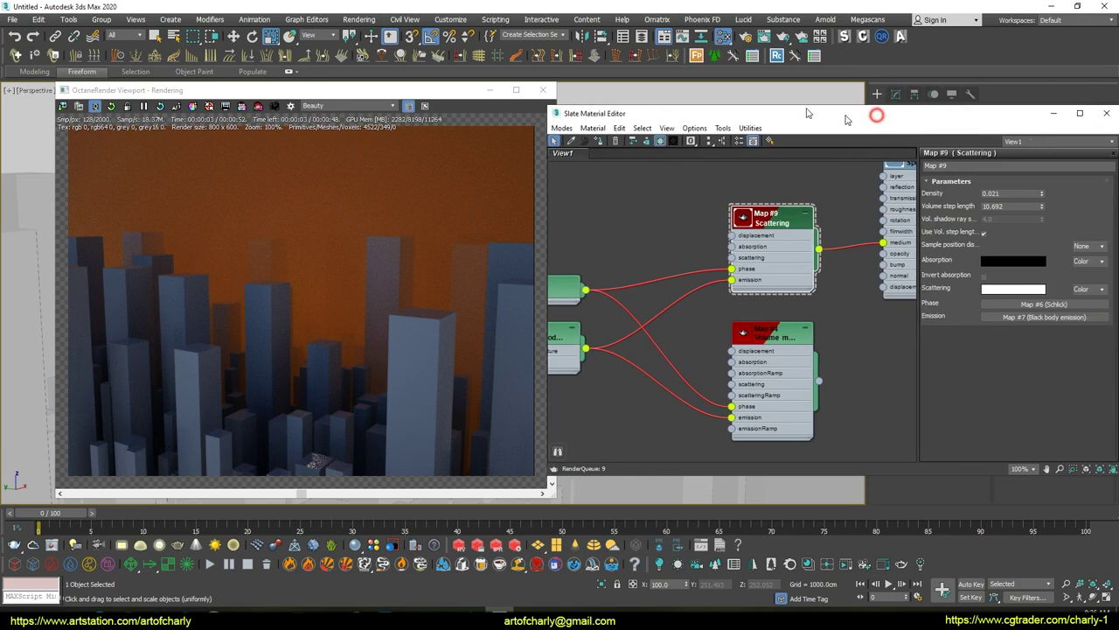
drag(743, 103, 789, 107)
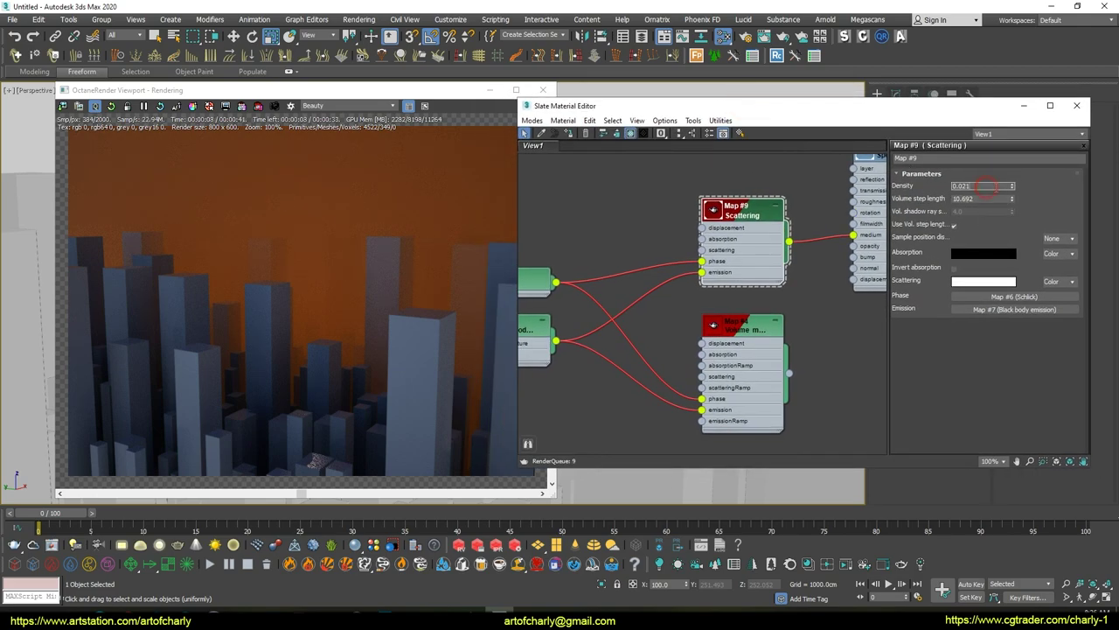
drag(1012, 199, 982, 74)
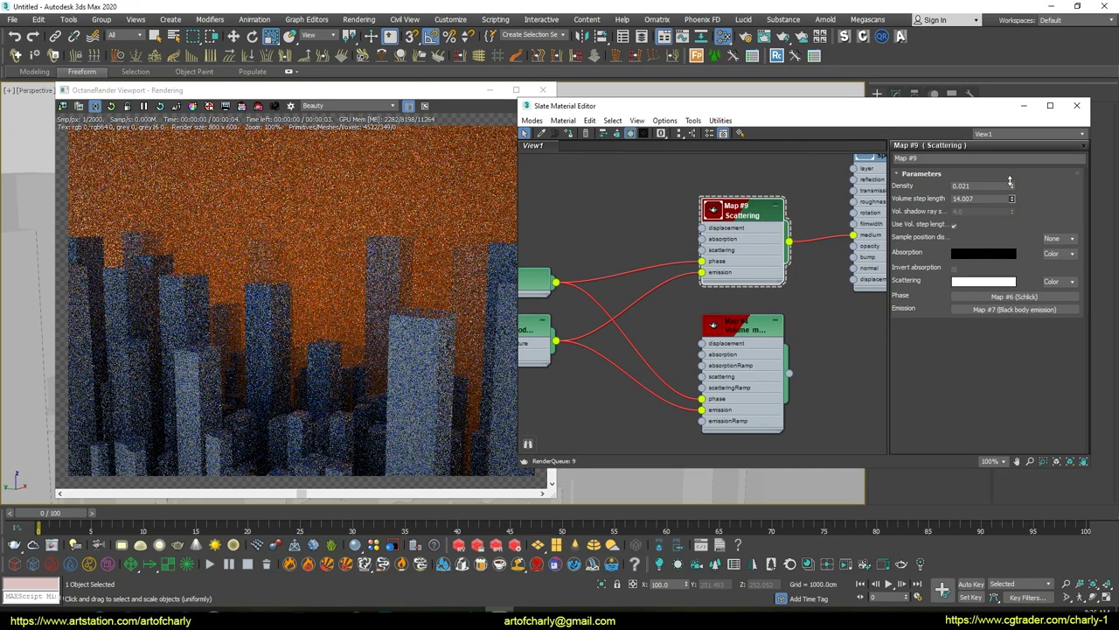
mouse_move(1012, 198)
mouse_down()
mouse_move(1014, 166)
mouse_move(990, 198)
mouse_up()
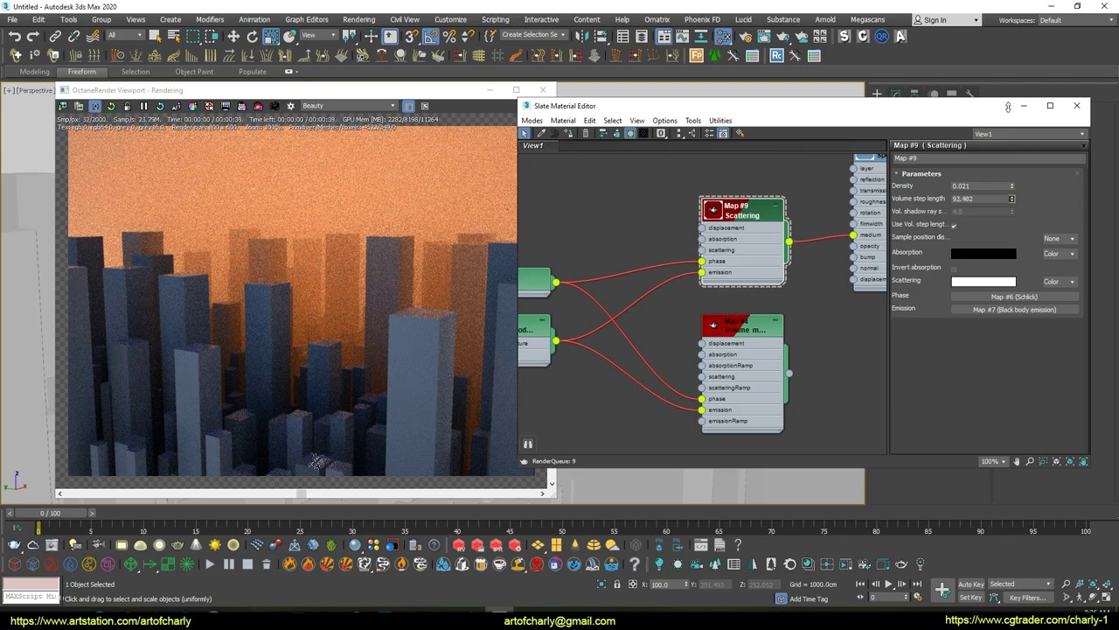
click(988, 185)
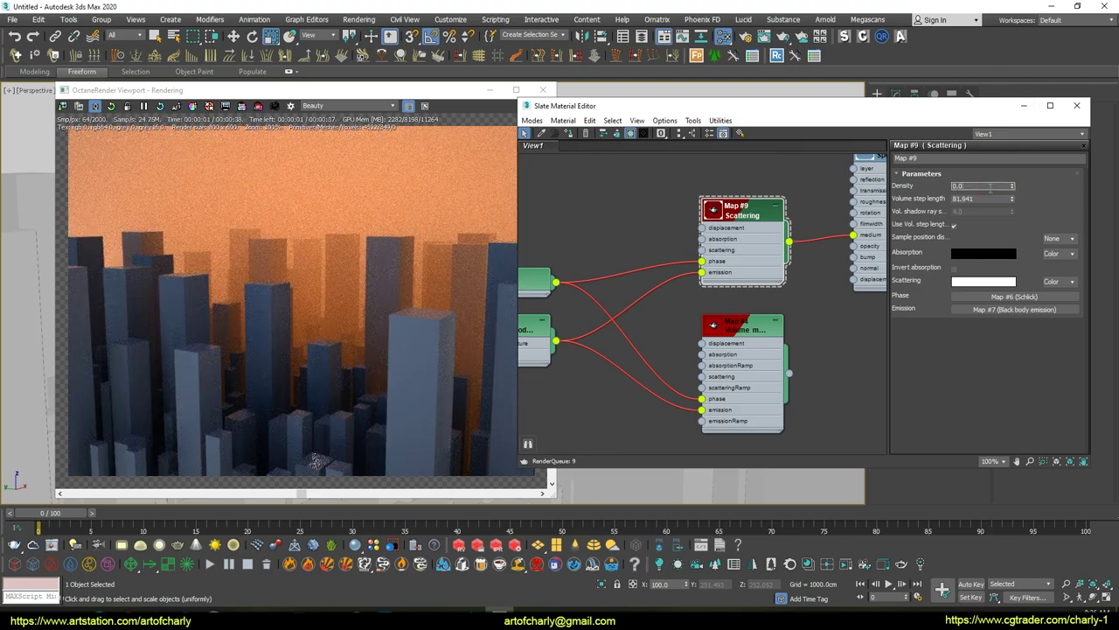
text(1)
key(Return)
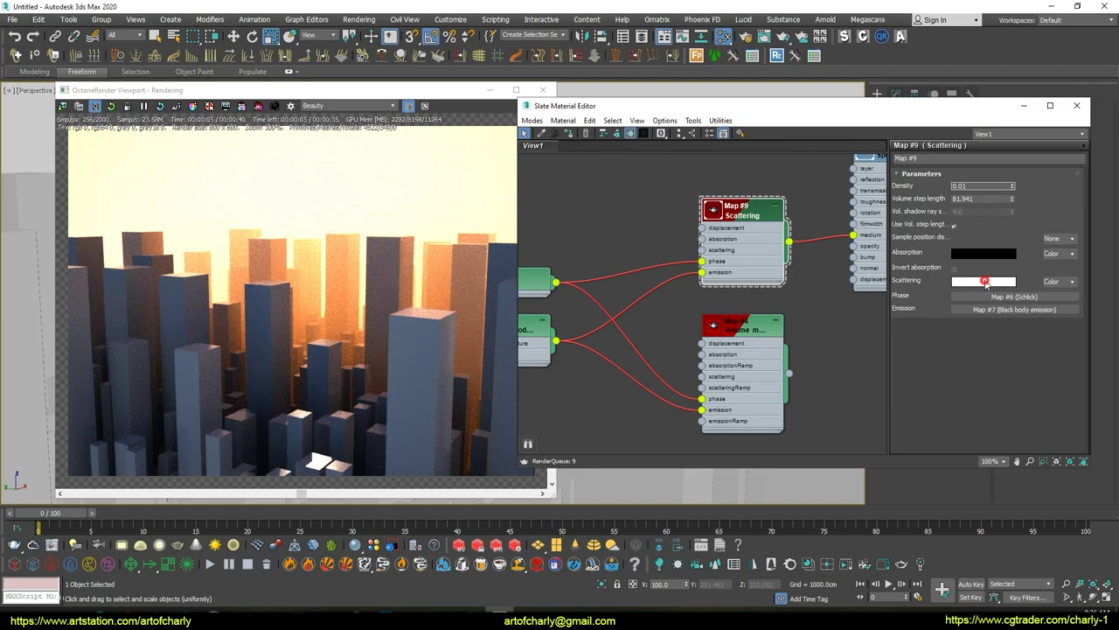
click(984, 281)
drag(335, 116, 335, 169)
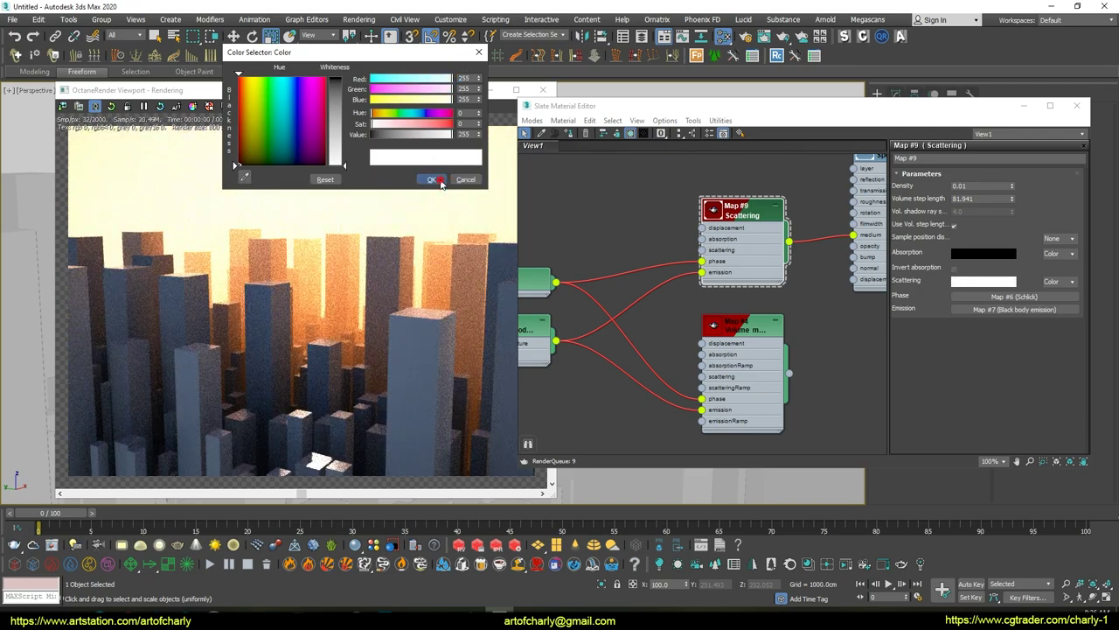
click(431, 179)
click(966, 252)
drag(370, 134, 398, 134)
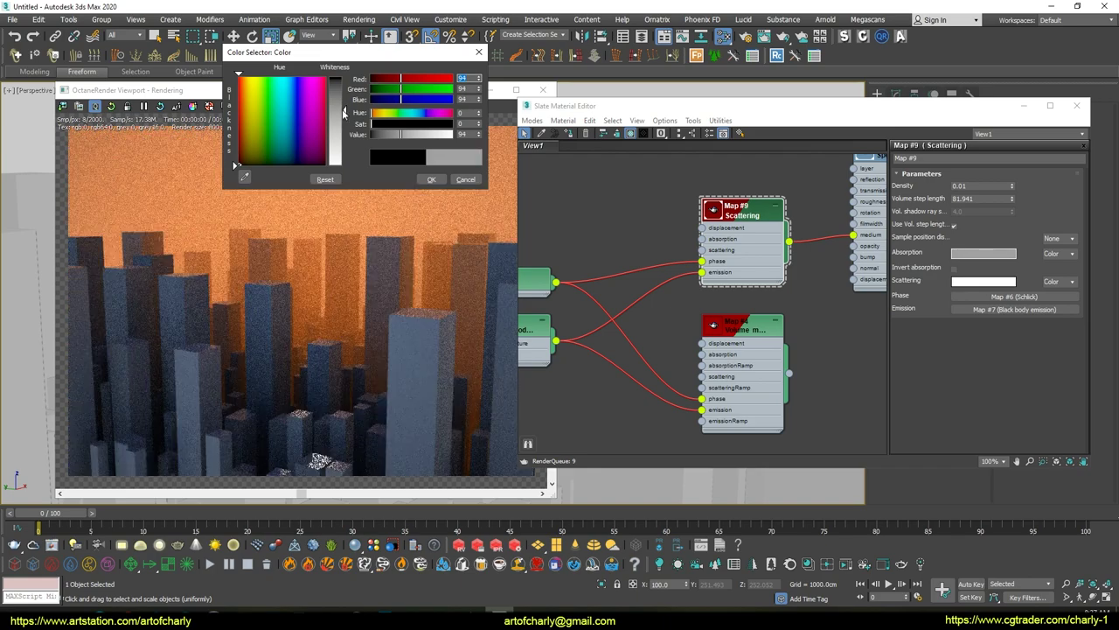
drag(398, 134, 401, 134)
click(459, 179)
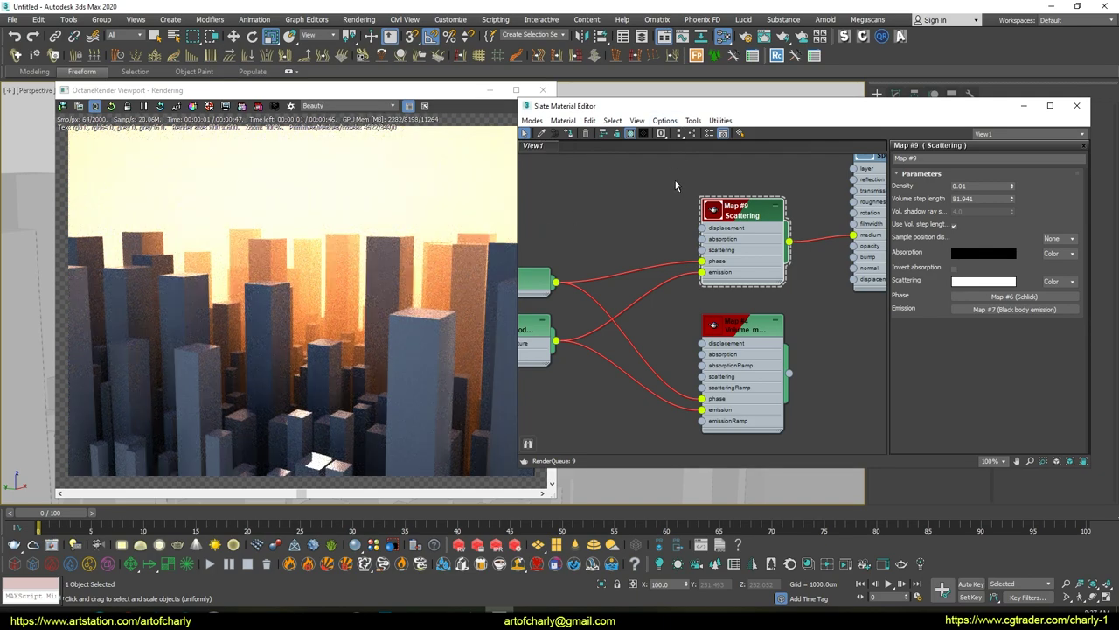
drag(152, 90, 448, 128)
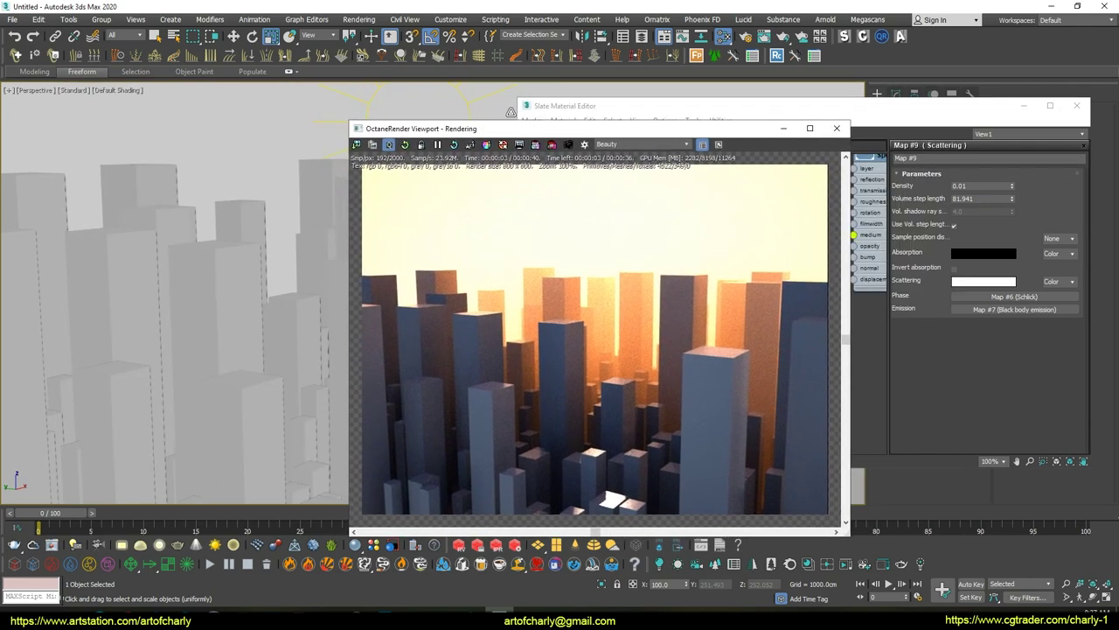
Switch to the Move tool, show the Perspective view as wireframe, and close the Slate Material Editor
click(467, 101)
key(w)
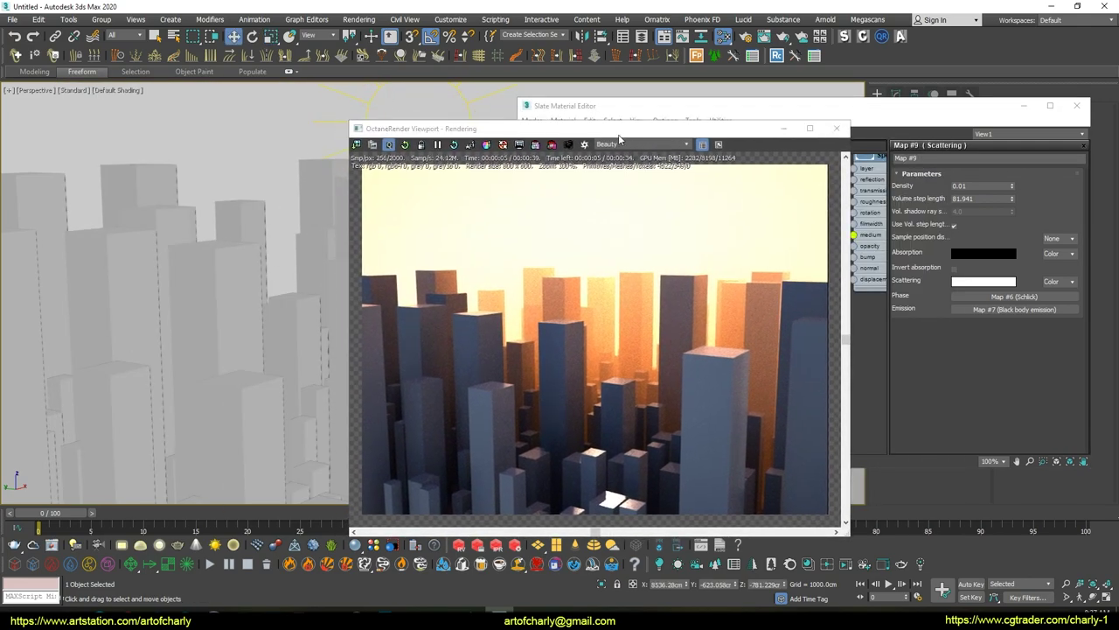
key(F3)
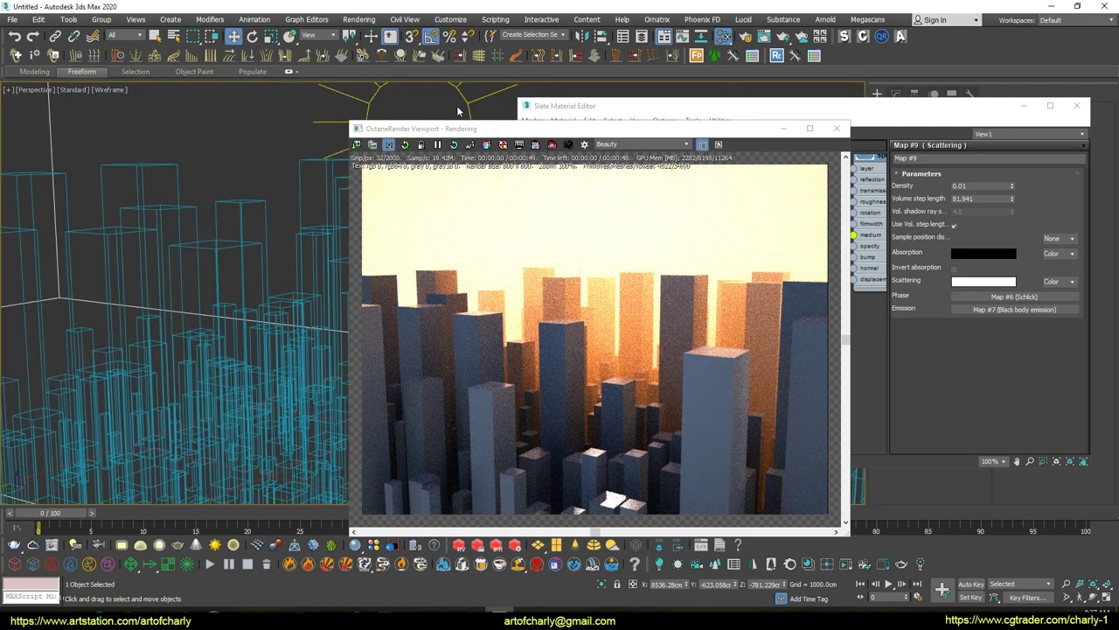
drag(594, 131, 349, 85)
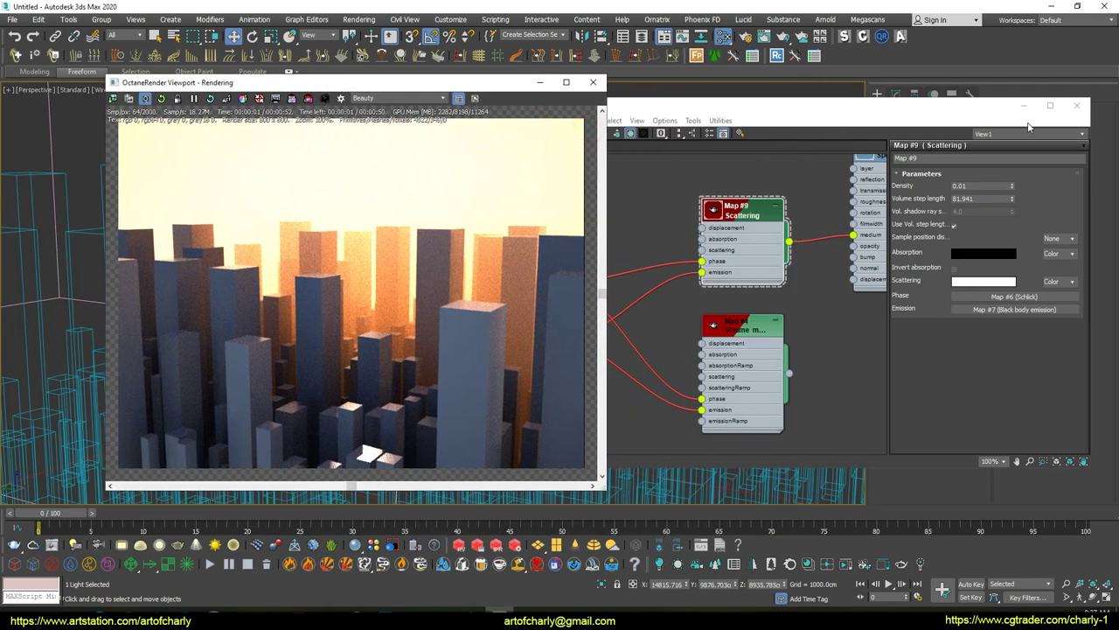
click(1076, 105)
Set the OctaneDayLight's sun power back to 1.0 in the Modify panel
click(896, 94)
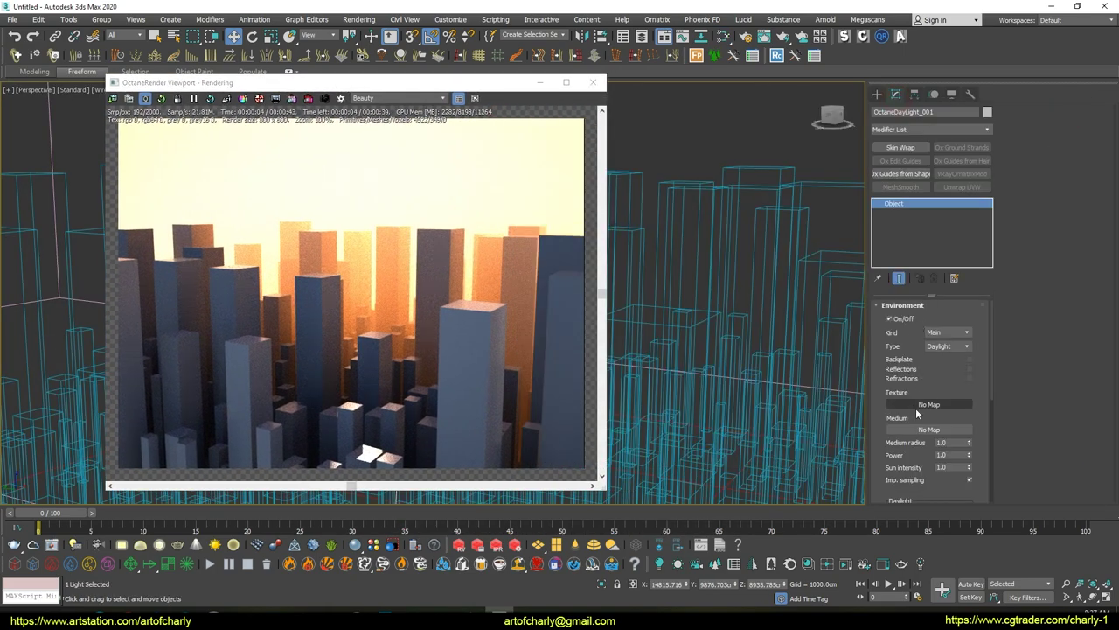
scroll(924, 319, down, 2)
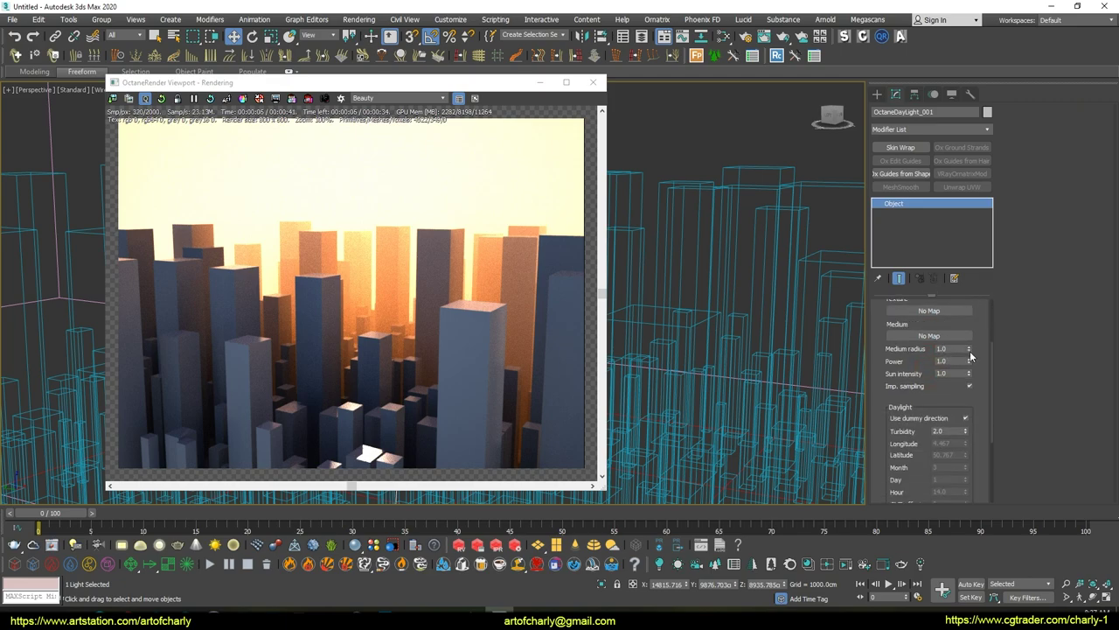
drag(969, 366, 974, 398)
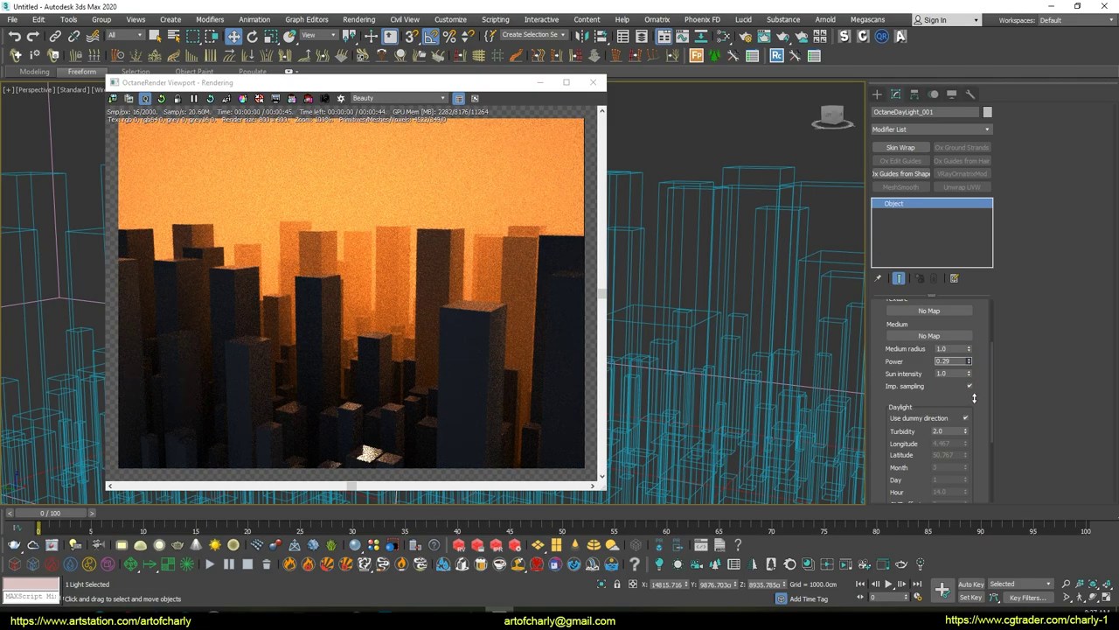
double_click(951, 361)
text(1)
key(Return)
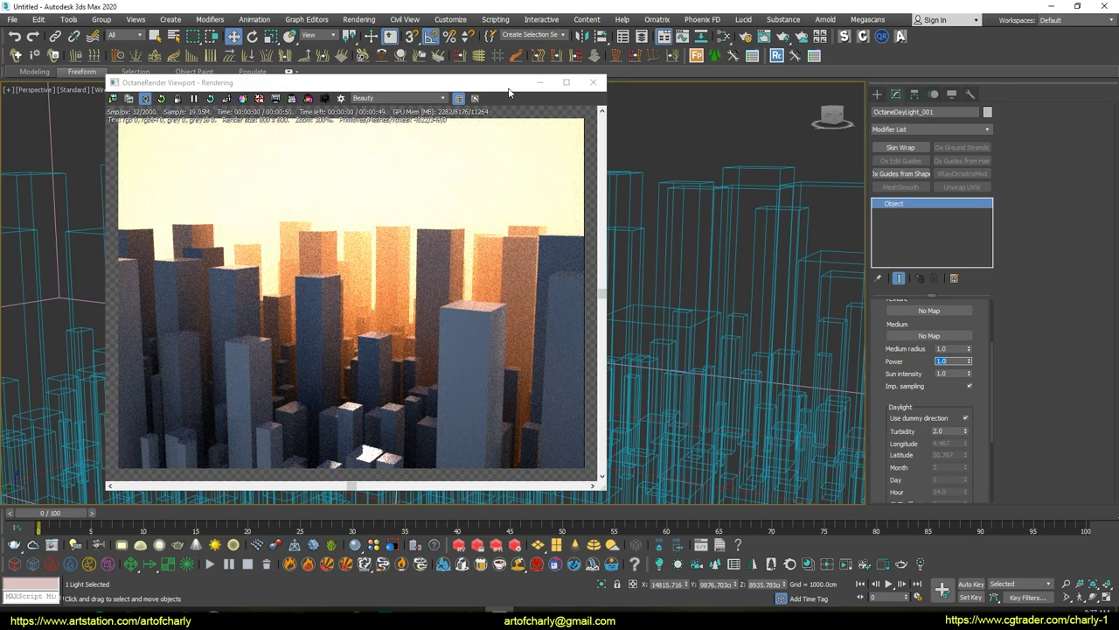
drag(505, 87, 922, 125)
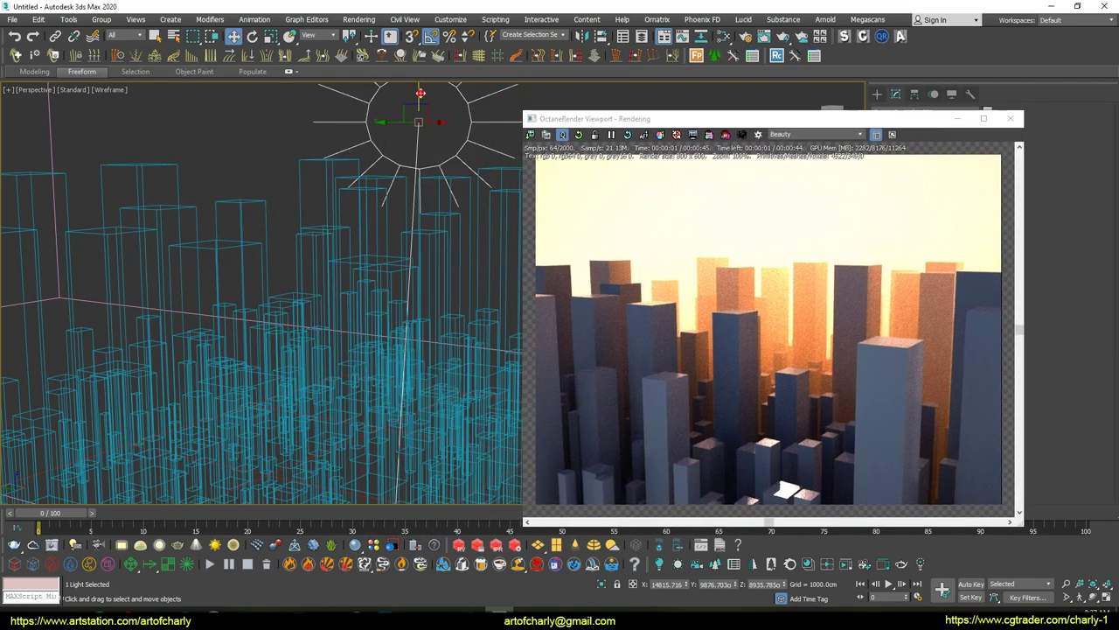
Move the OctaneDayLight sun down into the haze and reposition it sideways
drag(417, 98, 418, 291)
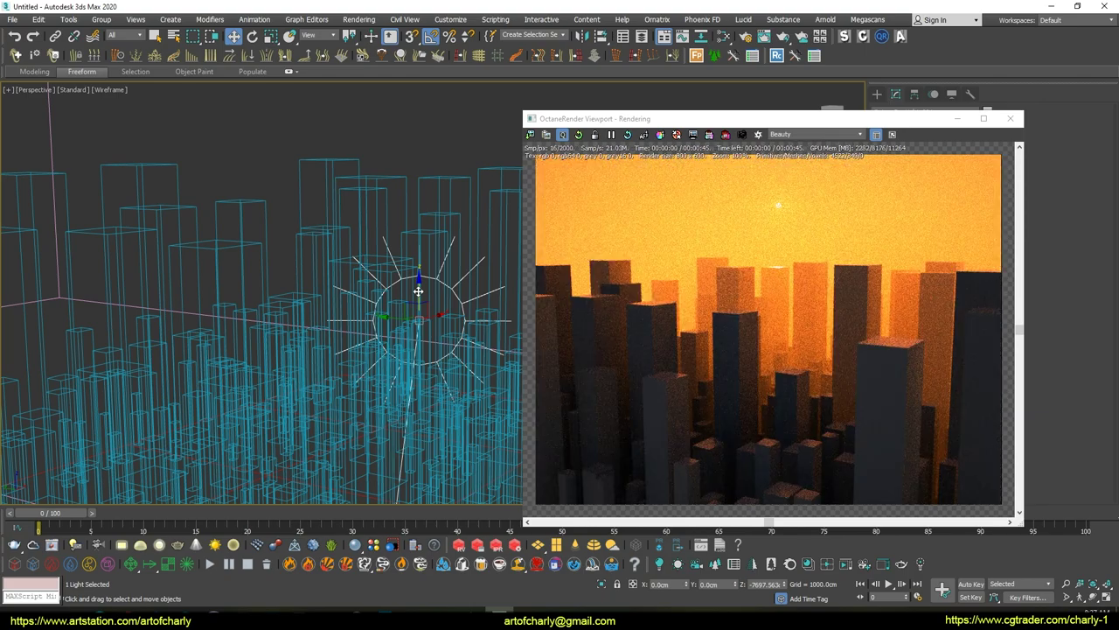
drag(419, 290, 239, 302)
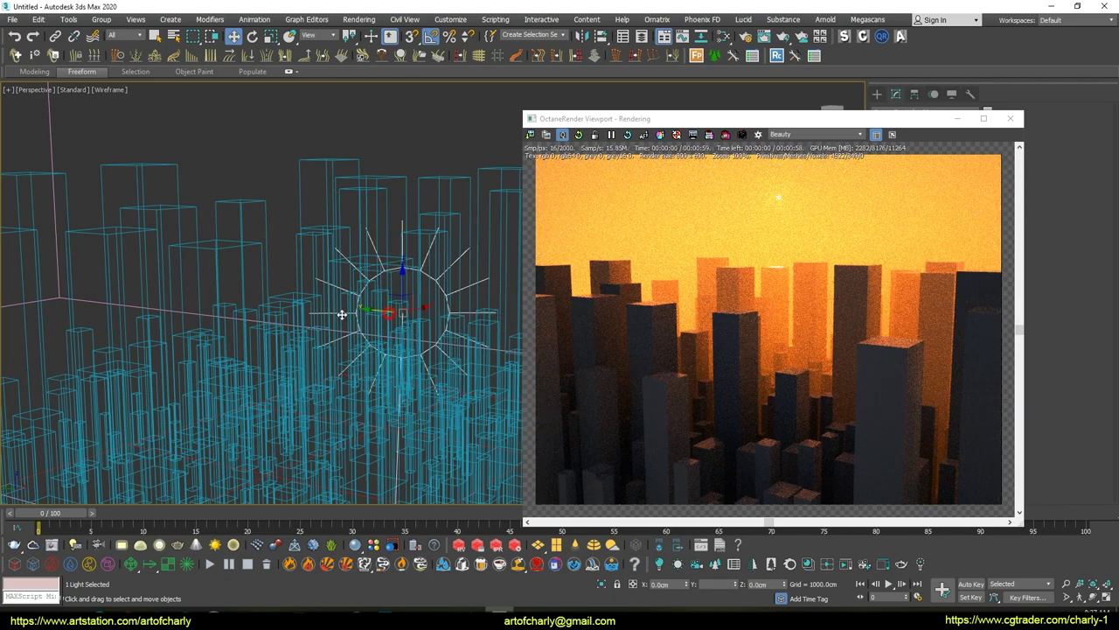
drag(239, 301, 453, 192)
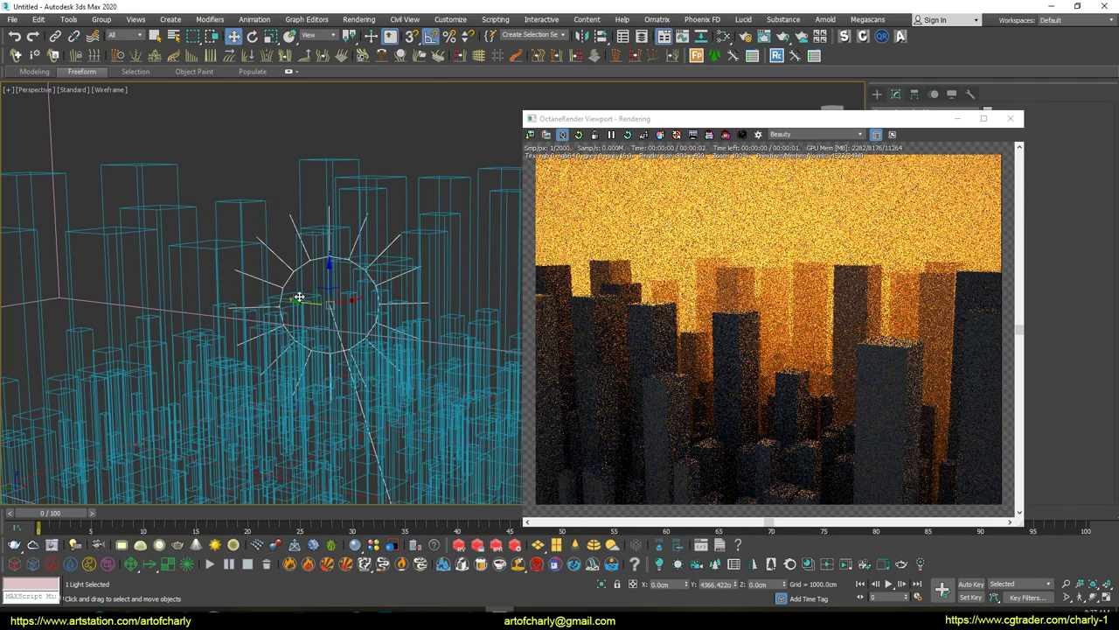
Frame the city buildings, orbit in close over the skyline, and turn on Safe Frames
click(61, 162)
key(z)
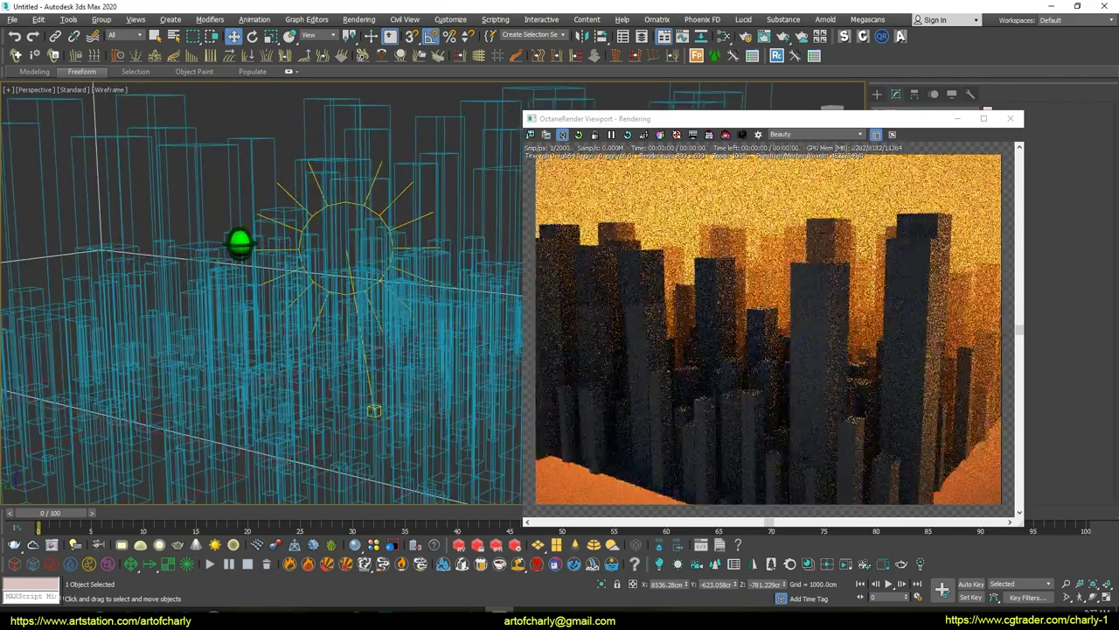
mouse_move(262, 262)
alt+middle_down()
mouse_move(260, 245)
mouse_move(274, 257)
alt+middle_up()
key(shift+f)
mouse_move(315, 218)
alt+middle_down()
mouse_move(334, 229)
mouse_move(320, 267)
alt+middle_up()
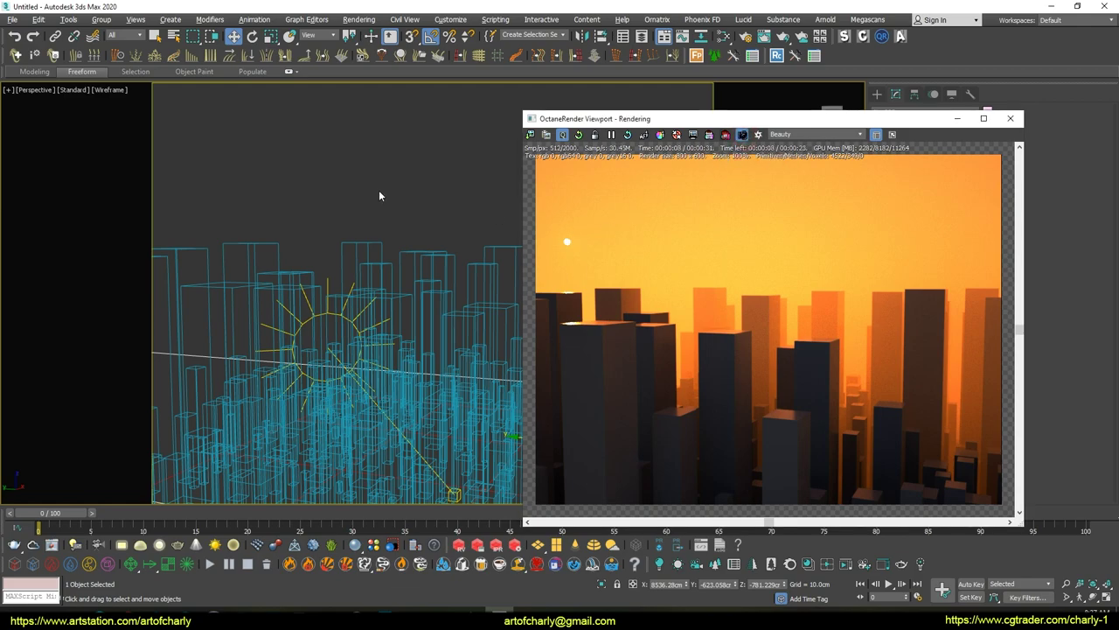
In the four-viewport layout, frame the scene and move the sun light in the Top view
key(alt+w)
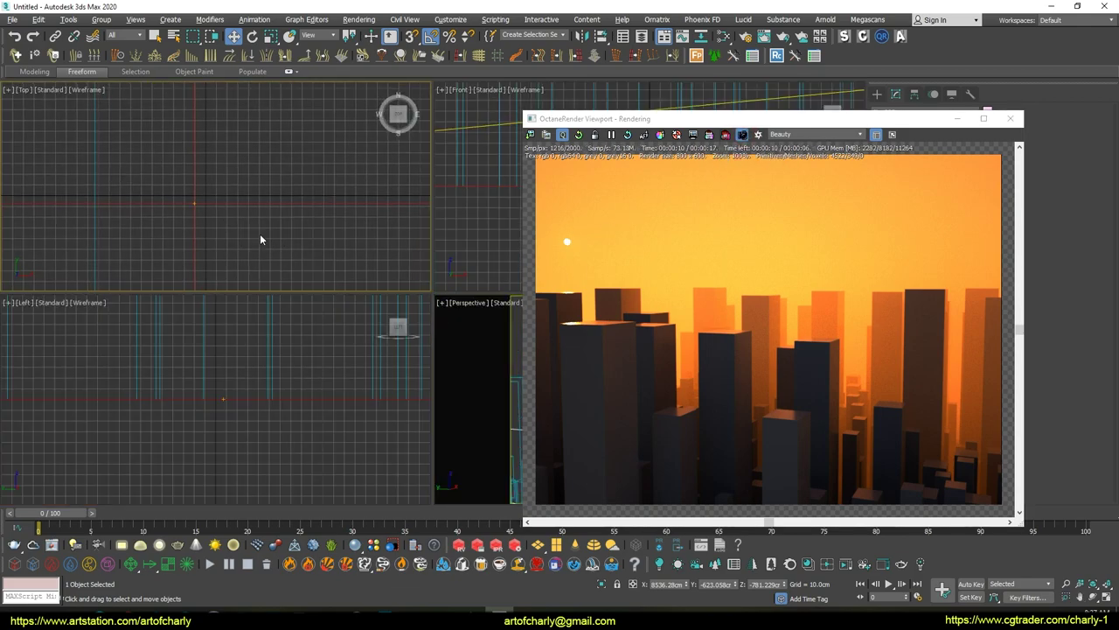
key(z)
click(271, 148)
click(263, 143)
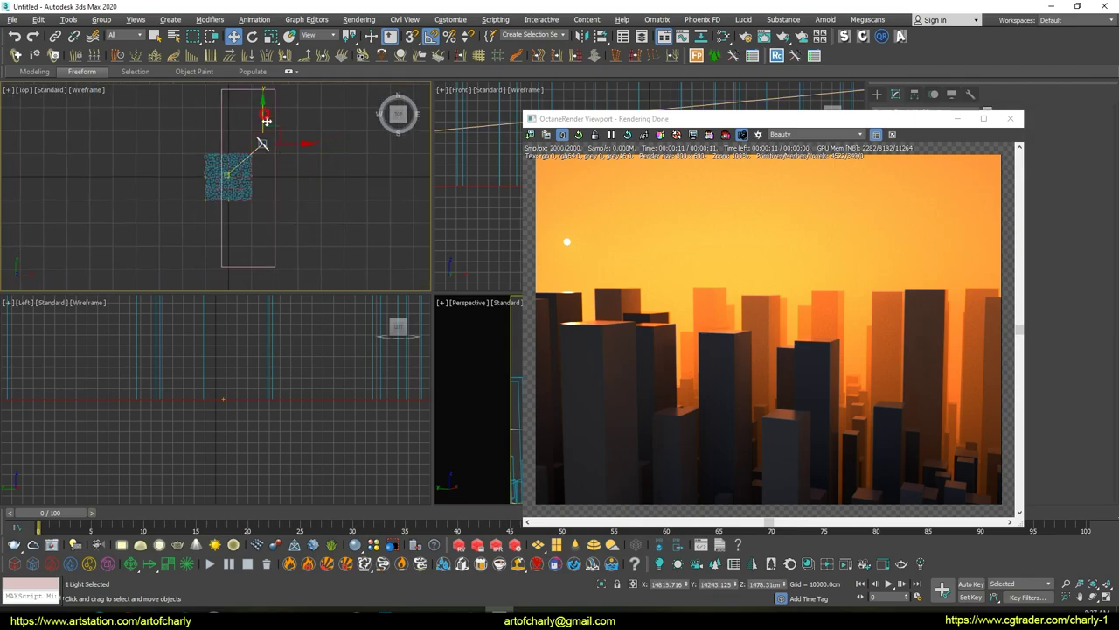
mouse_move(266, 121)
mouse_down()
mouse_move(271, 97)
mouse_move(306, 127)
mouse_up()
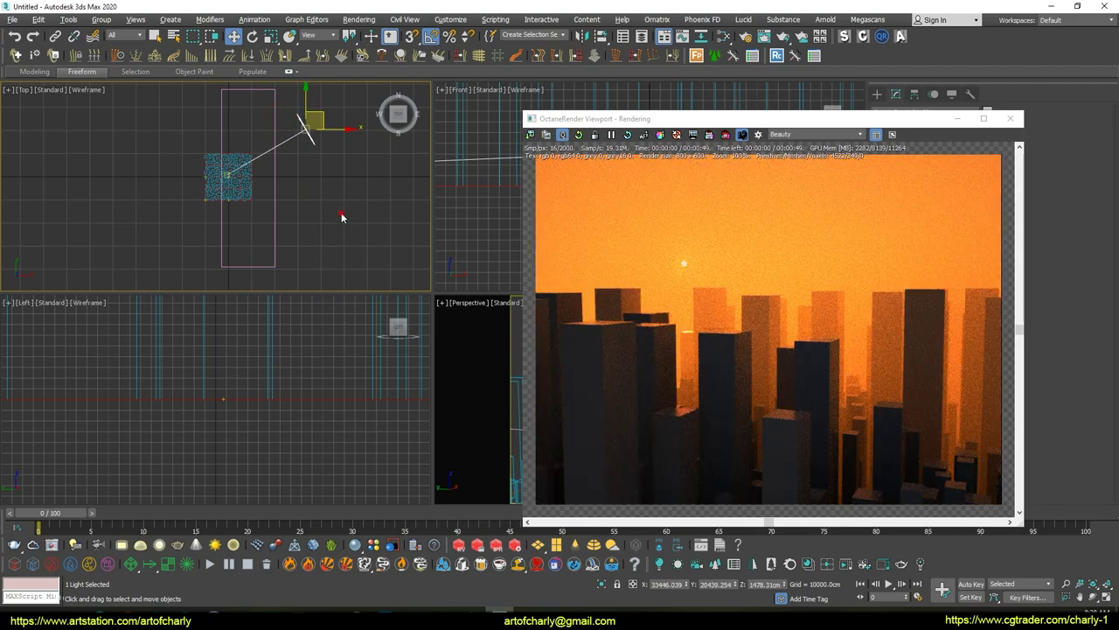
Slide the fog volume box slightly sideways in the Top view
click(341, 217)
click(273, 166)
drag(286, 175, 254, 176)
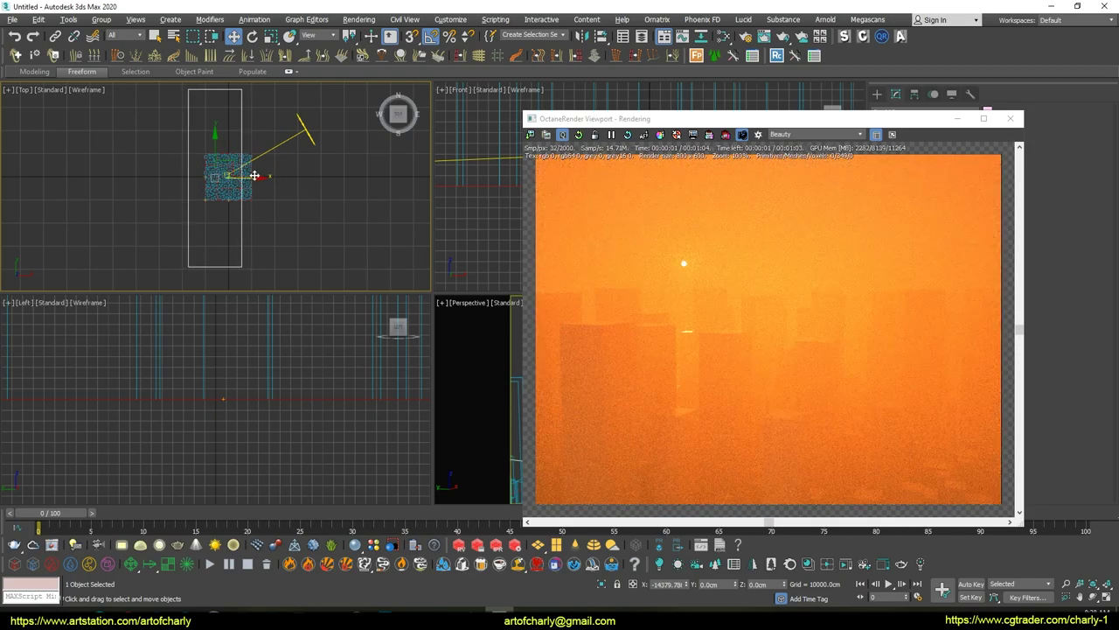
drag(254, 176, 307, 182)
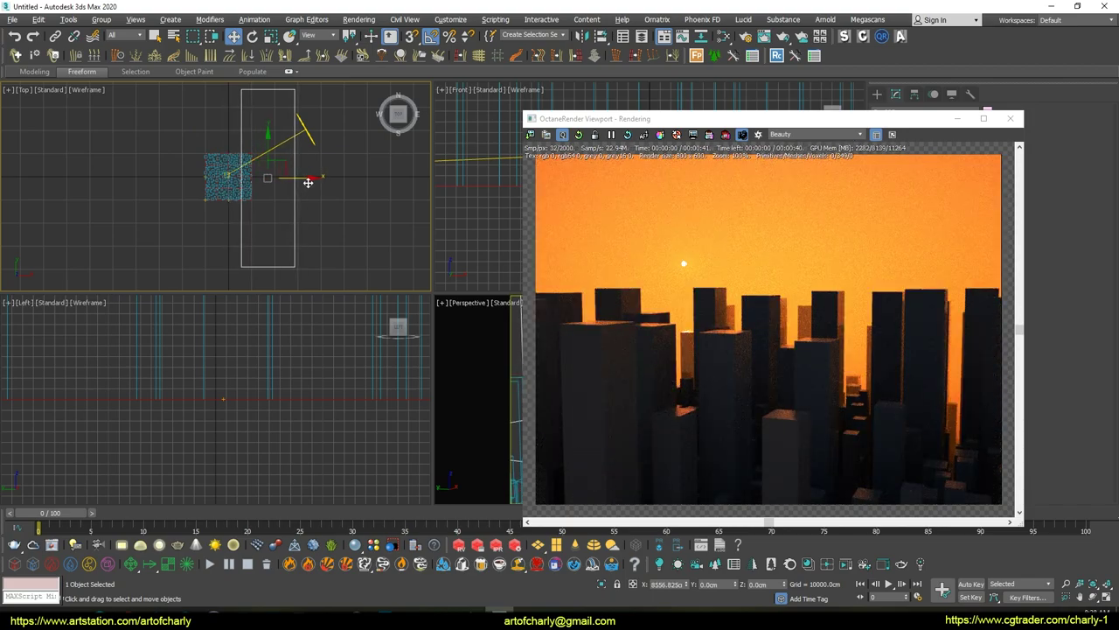
drag(308, 182, 304, 182)
Raise the sun light higher in an angled view, giving a bright yellow sky
click(264, 178)
alt+middle_drag(250, 242, 282, 151)
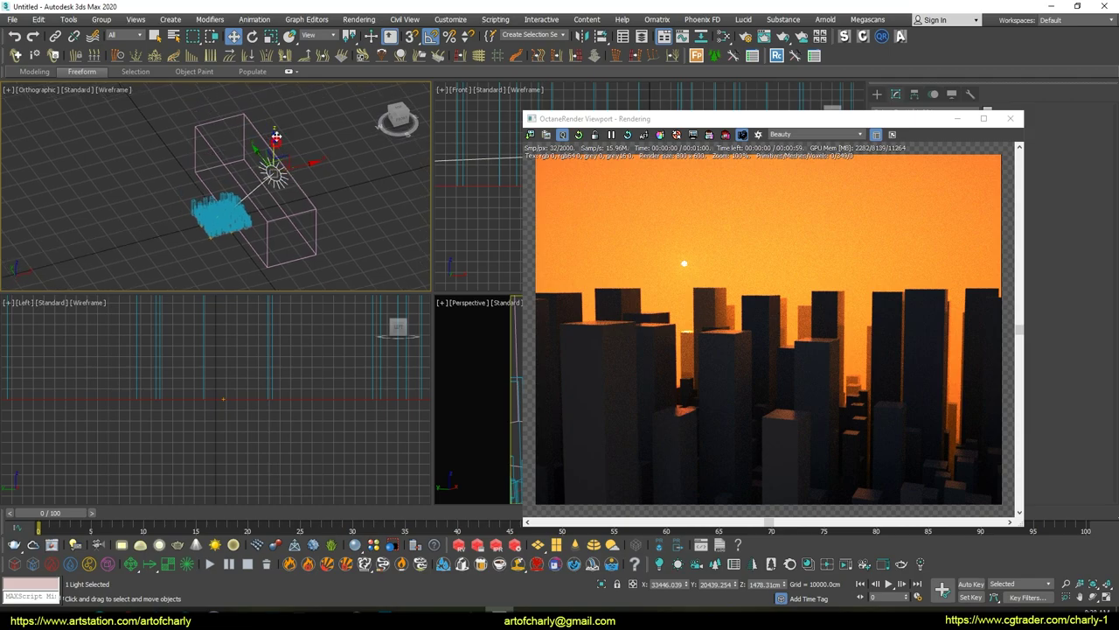
drag(275, 137, 291, 128)
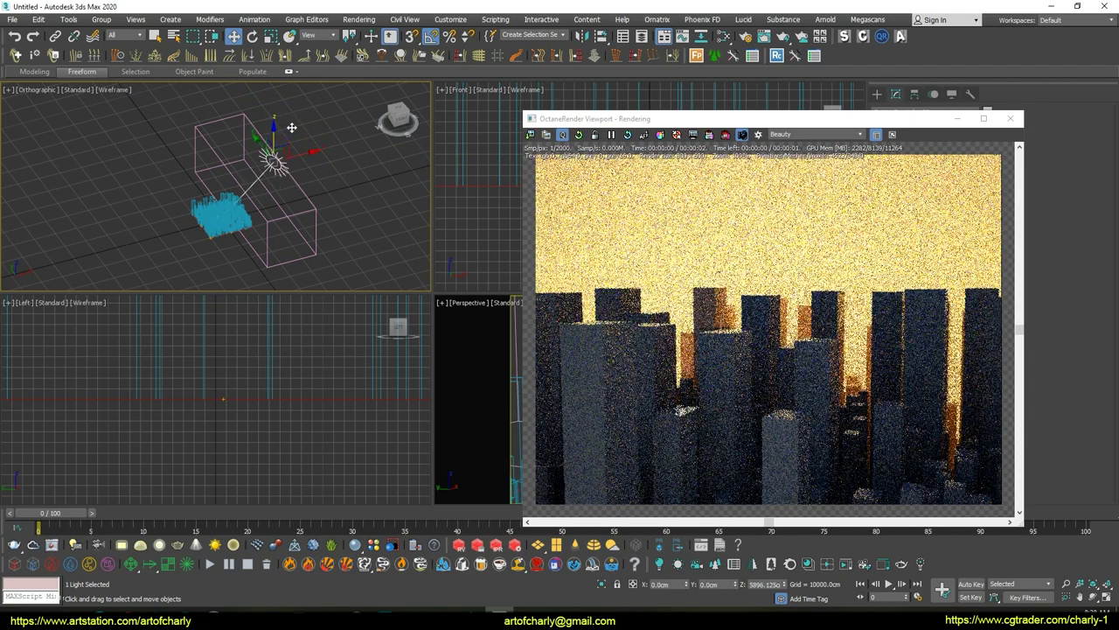
alt+middle_drag(295, 213, 301, 201)
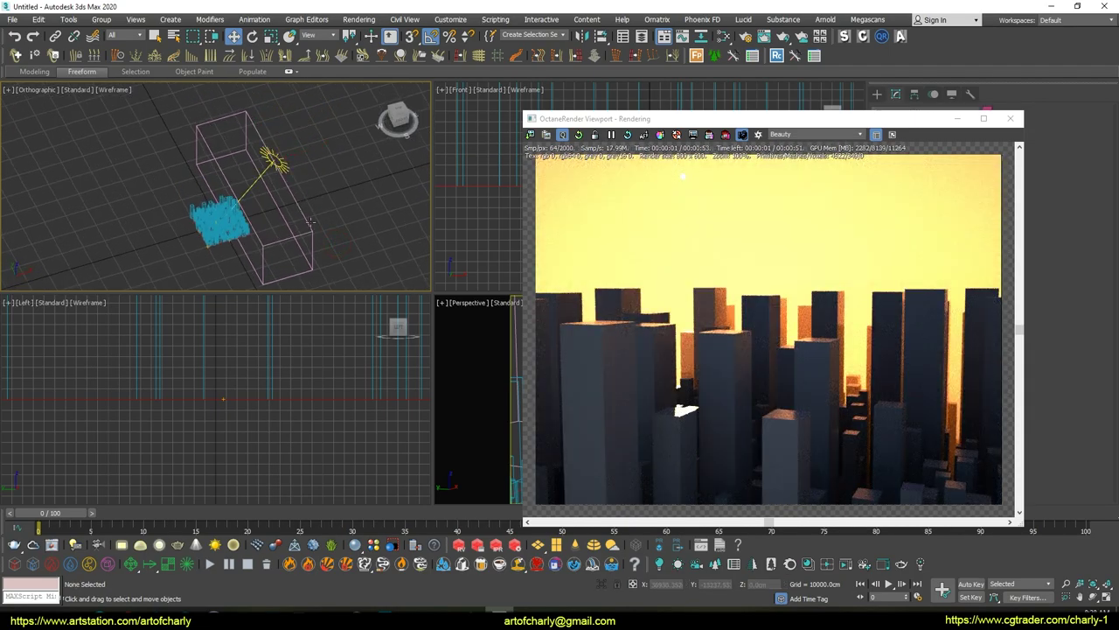
alt+middle_drag(307, 189, 325, 213)
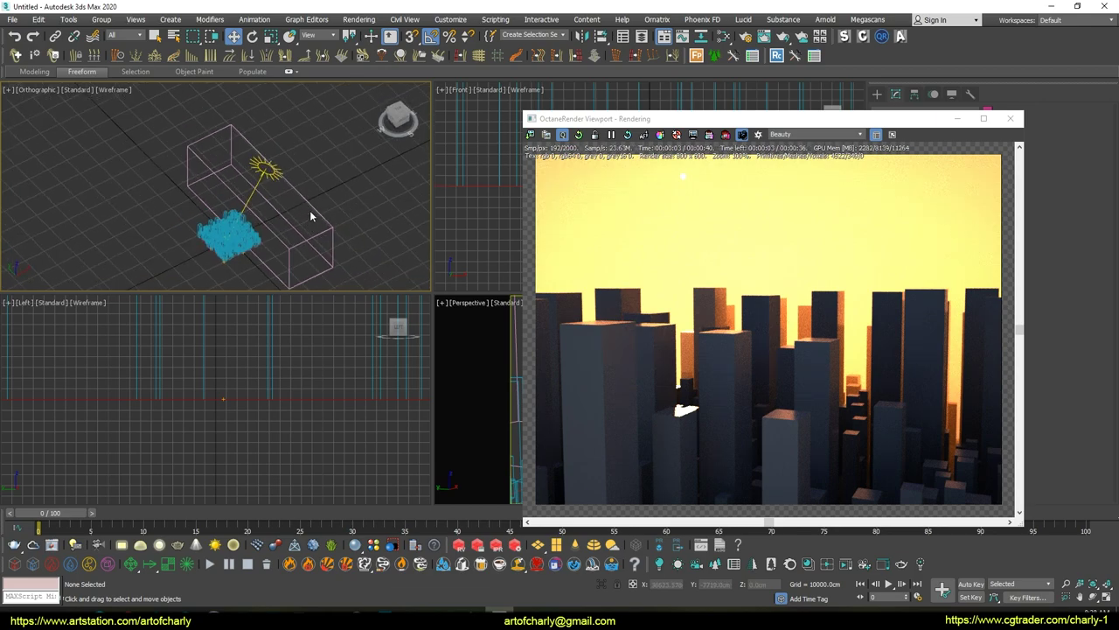
mouse_move(749, 111)
mouse_down()
mouse_move(443, 107)
mouse_move(700, 117)
mouse_up()
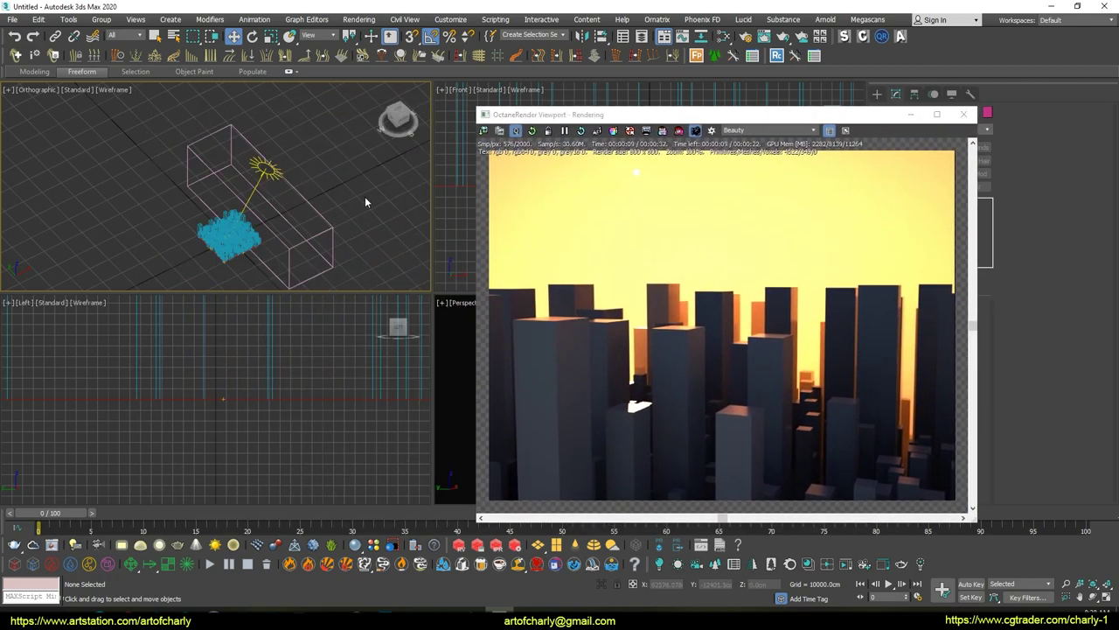
Set the Map #7 black body emission texture colour to pure white
key(m)
middle_drag(656, 296, 805, 248)
double_click(658, 278)
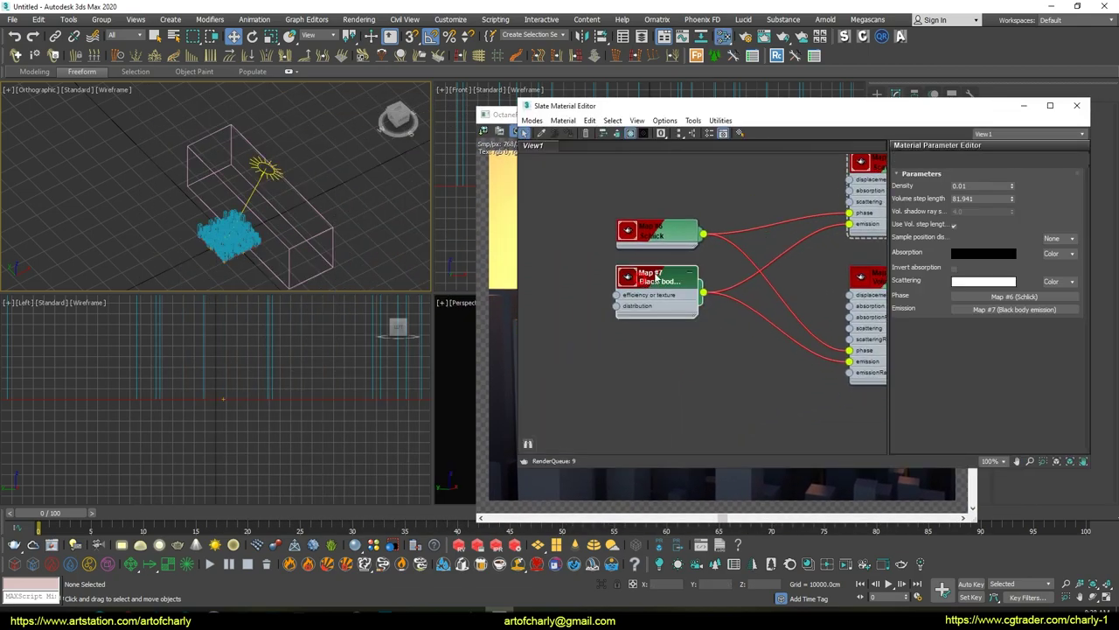
click(980, 188)
drag(339, 124, 339, 175)
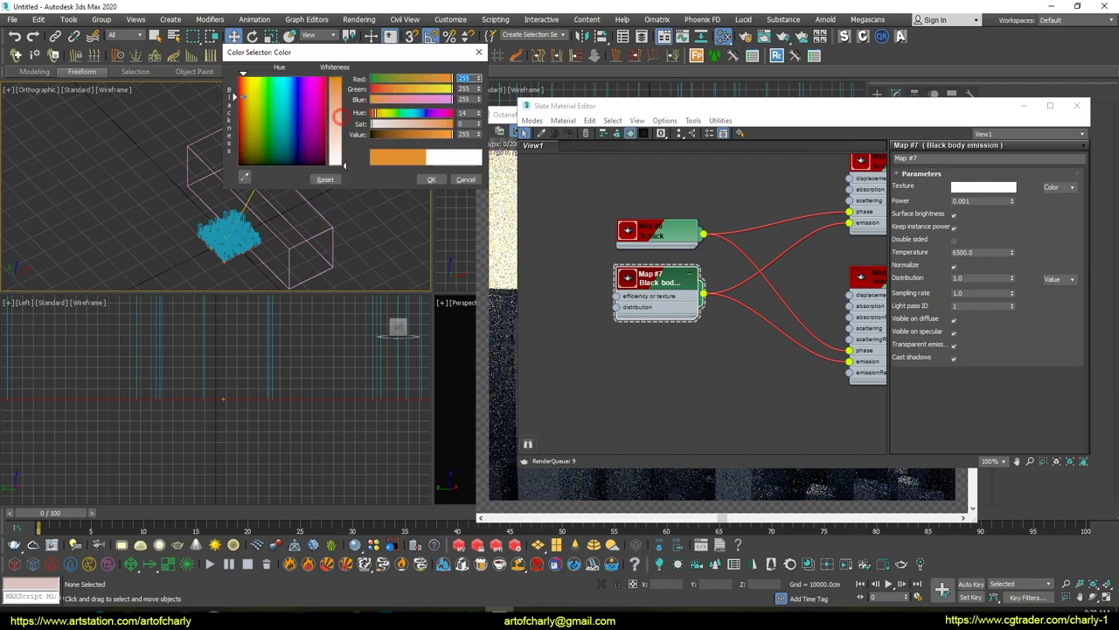
click(431, 178)
Lower the fog box beneath the city and close the Slate Material Editor
drag(719, 111, 676, 175)
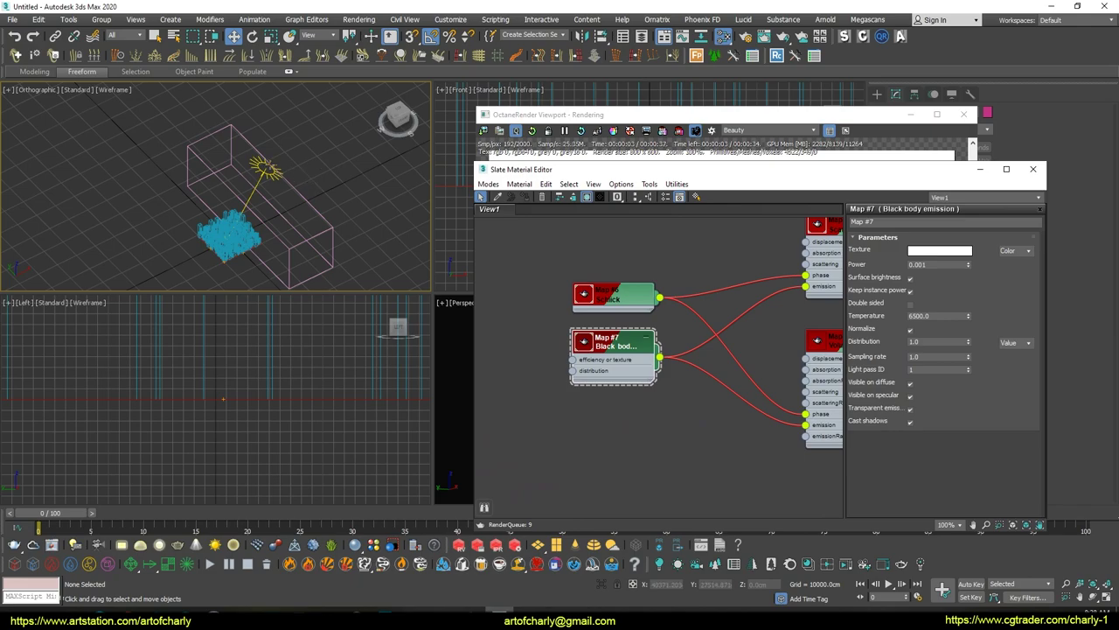
alt+middle_drag(315, 195, 328, 165)
mouse_move(803, 183)
mouse_down()
mouse_move(657, 223)
mouse_move(694, 191)
mouse_up()
click(286, 181)
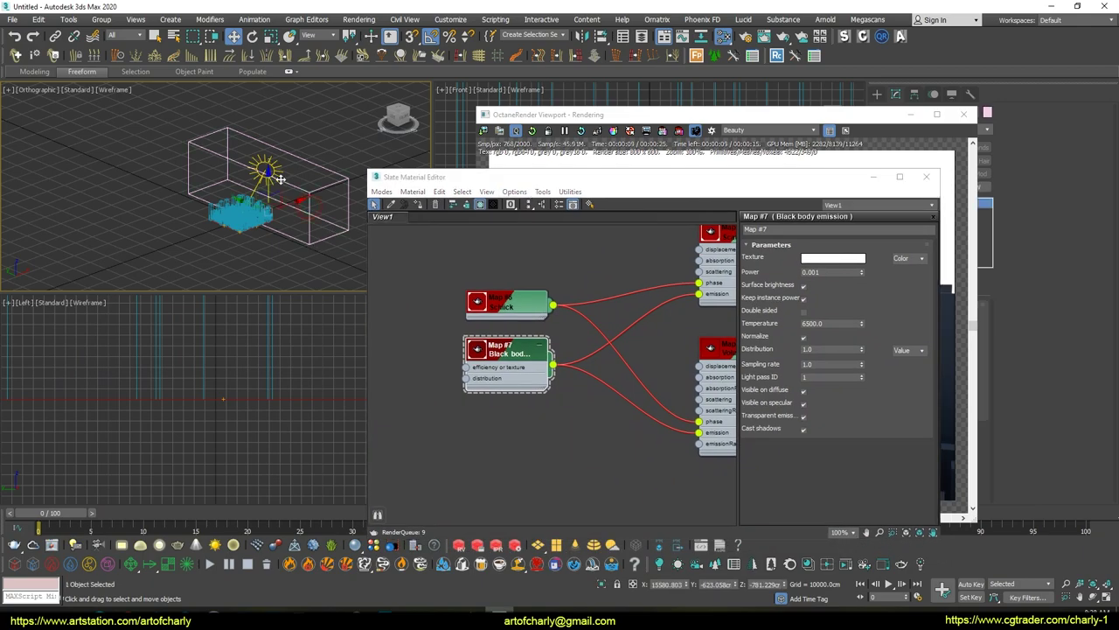
drag(269, 178, 279, 219)
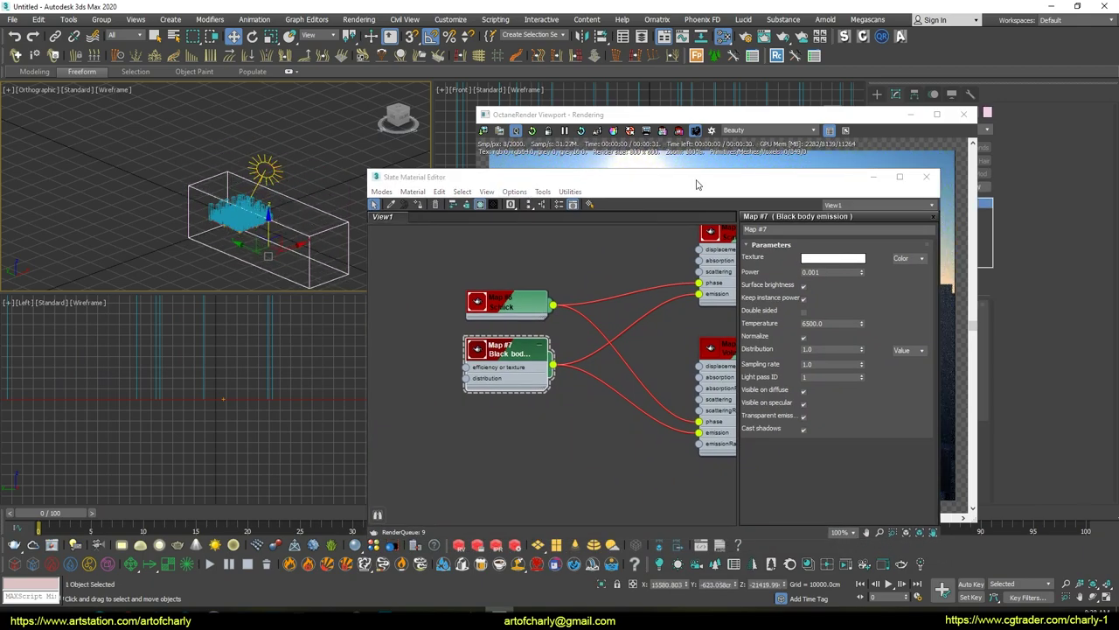
drag(697, 184, 615, 230)
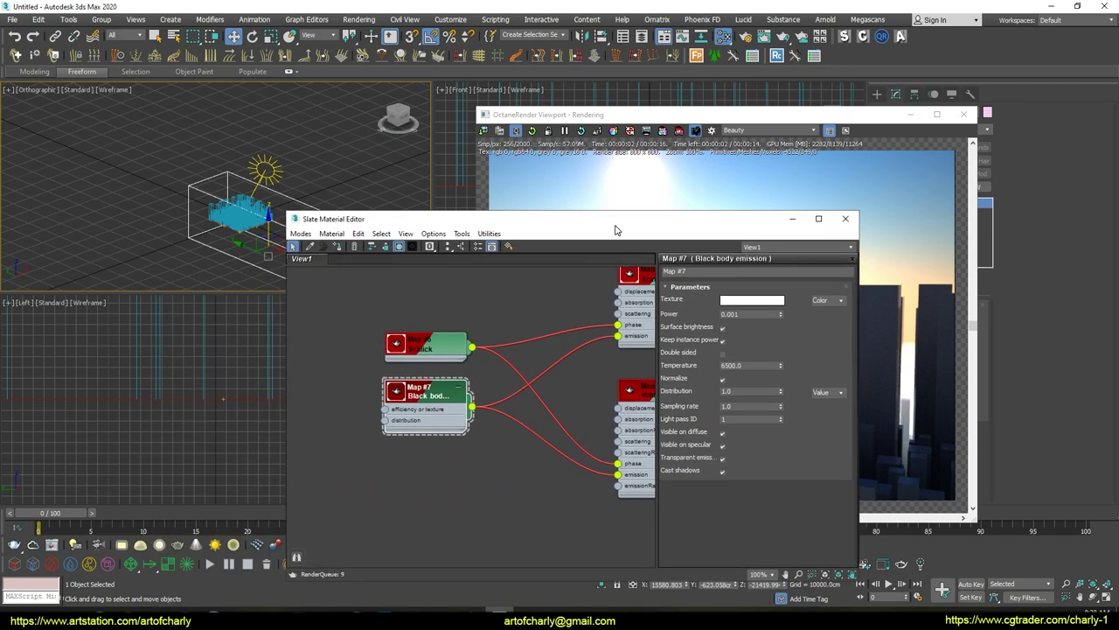
click(844, 219)
mouse_move(253, 210)
alt+middle_down()
mouse_move(270, 207)
mouse_move(277, 173)
alt+middle_up()
scroll(270, 207, up, 3)
mouse_move(292, 213)
alt+middle_down()
mouse_move(306, 233)
mouse_move(305, 200)
mouse_move(288, 205)
alt+middle_up()
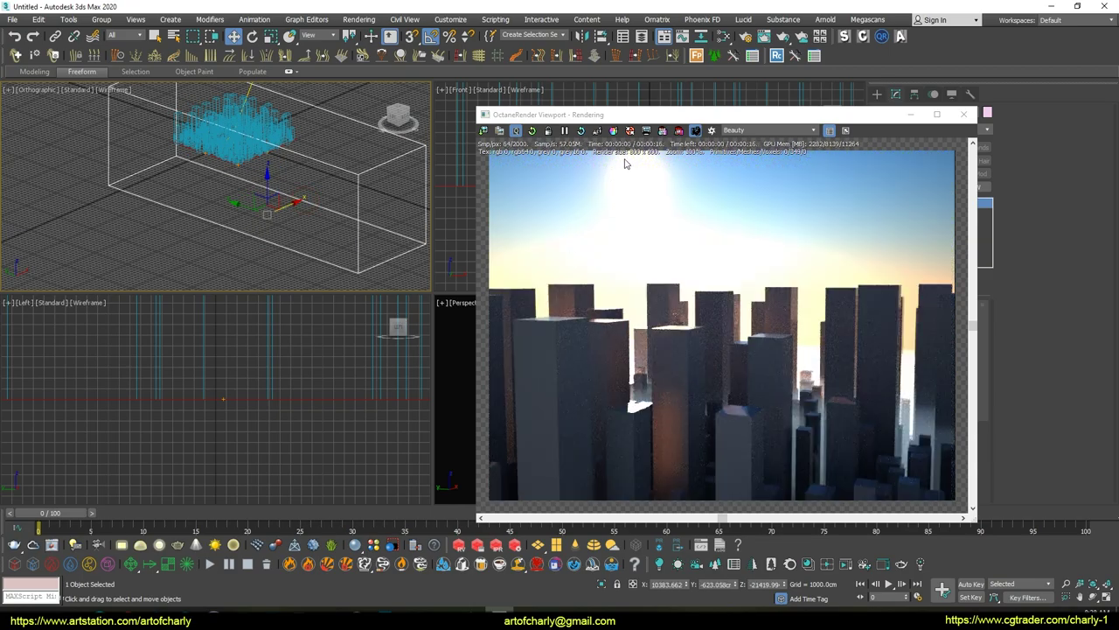
Move the large fog box Box005 to the left in the Top viewport
drag(667, 121, 799, 126)
middle_drag(545, 302, 543, 339)
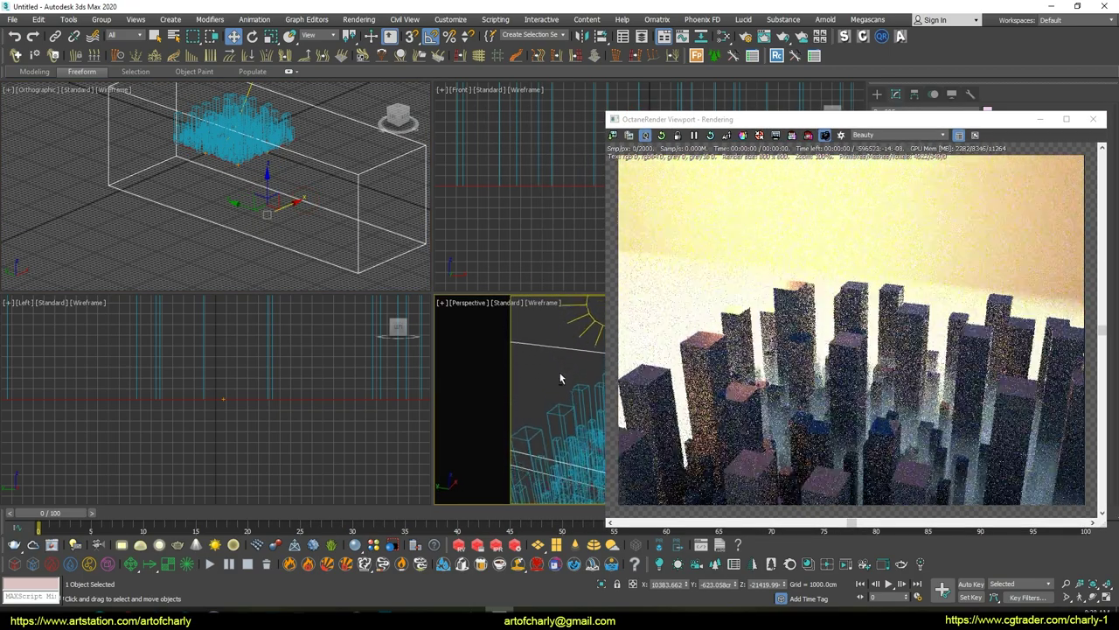
mouse_move(542, 339)
alt+middle_down()
mouse_move(511, 375)
mouse_move(549, 392)
mouse_move(497, 367)
mouse_move(535, 386)
alt+middle_up()
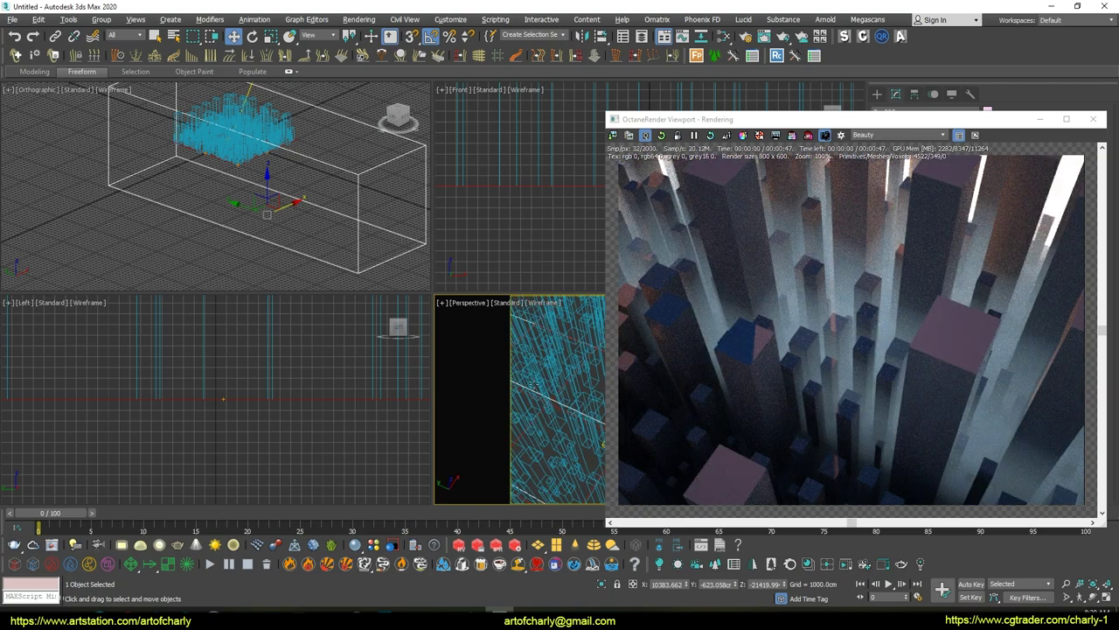
mouse_move(731, 120)
mouse_down()
mouse_move(432, 117)
mouse_move(485, 102)
mouse_up()
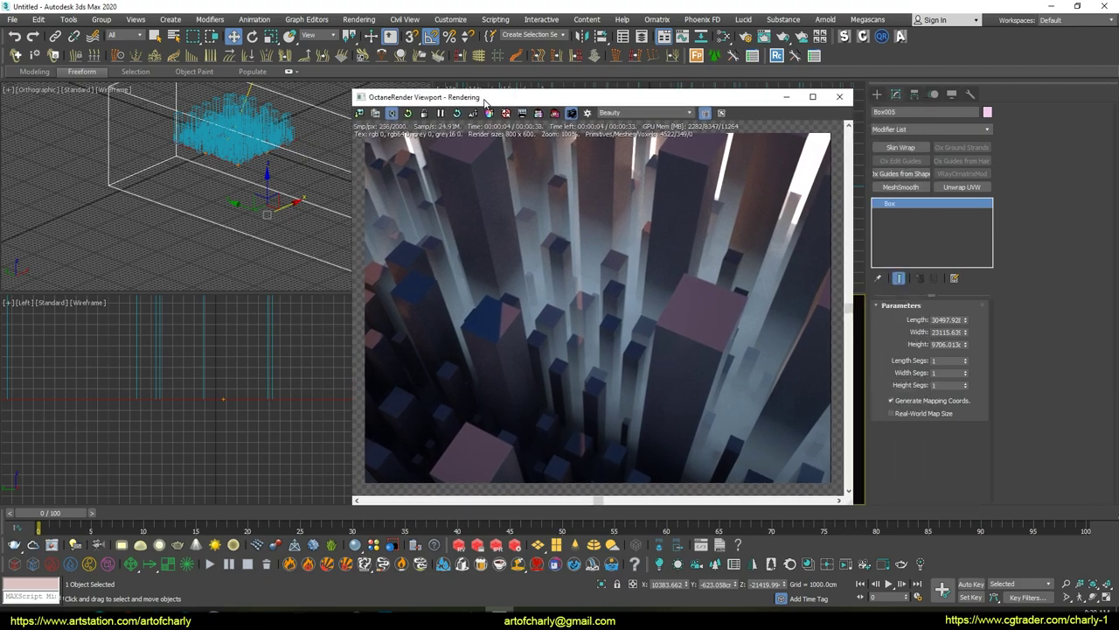
click(244, 211)
mouse_move(243, 207)
mouse_down()
mouse_move(225, 184)
mouse_move(127, 160)
mouse_move(185, 180)
mouse_up()
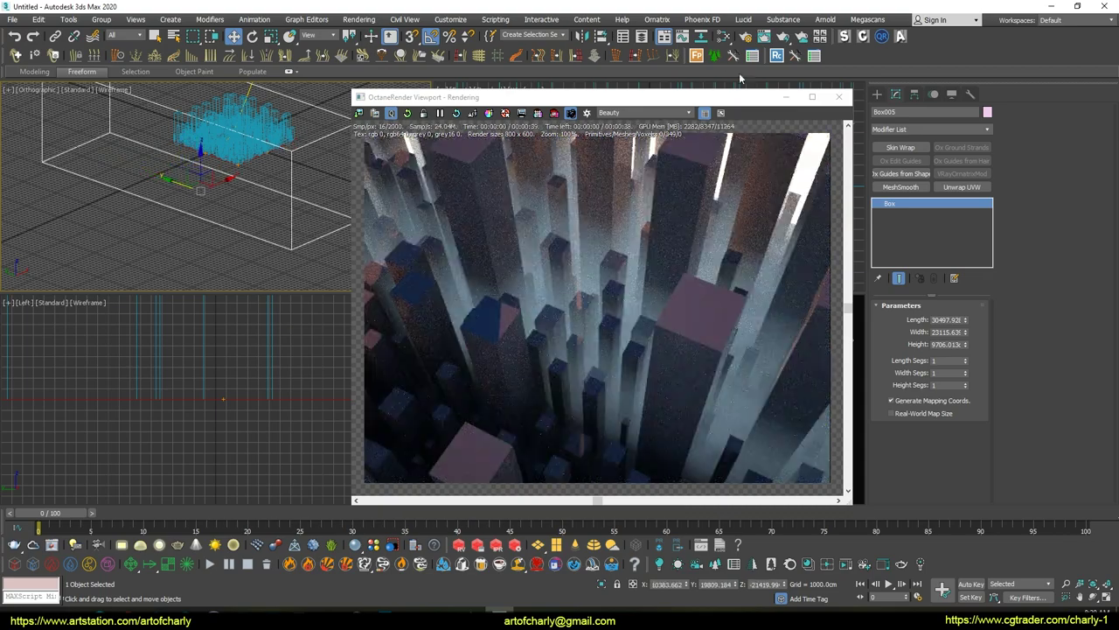
Close the Octane render preview window
mouse_move(700, 98)
mouse_down()
mouse_move(402, 95)
mouse_move(484, 95)
mouse_up()
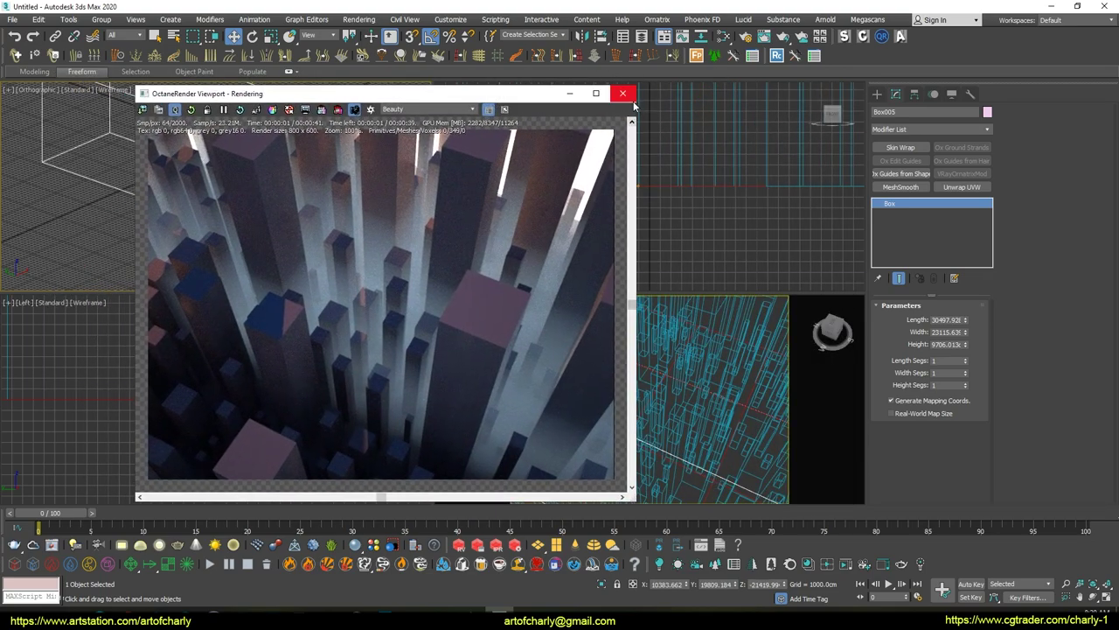
click(623, 95)
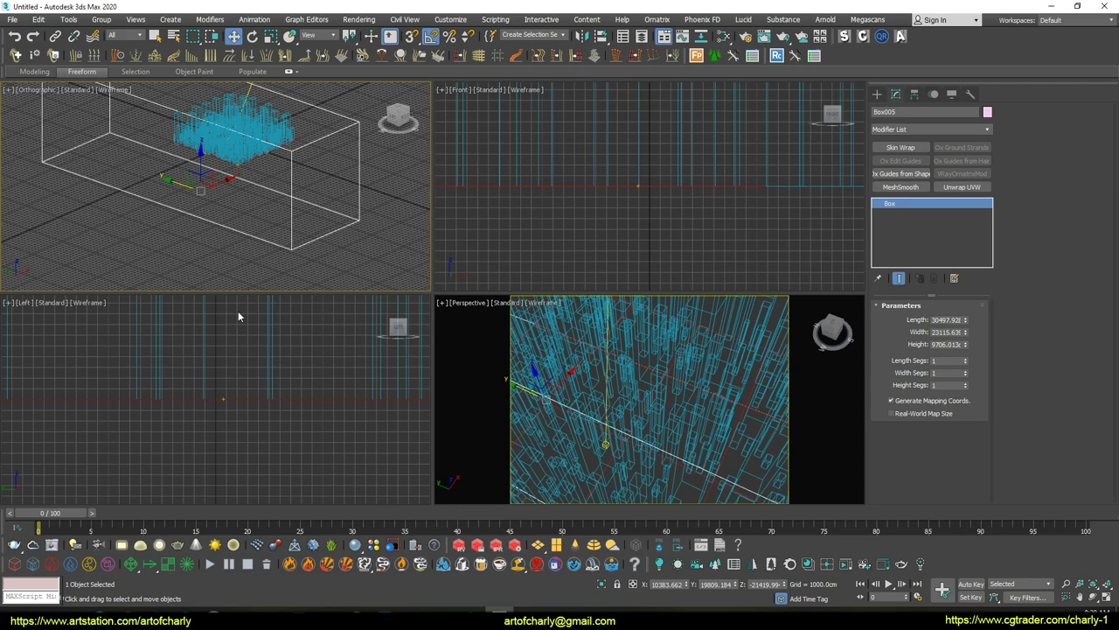
right_click(498, 339)
Reopen the Octane viewport from the quad menu and set it to render the Perspective view
right_click(629, 287)
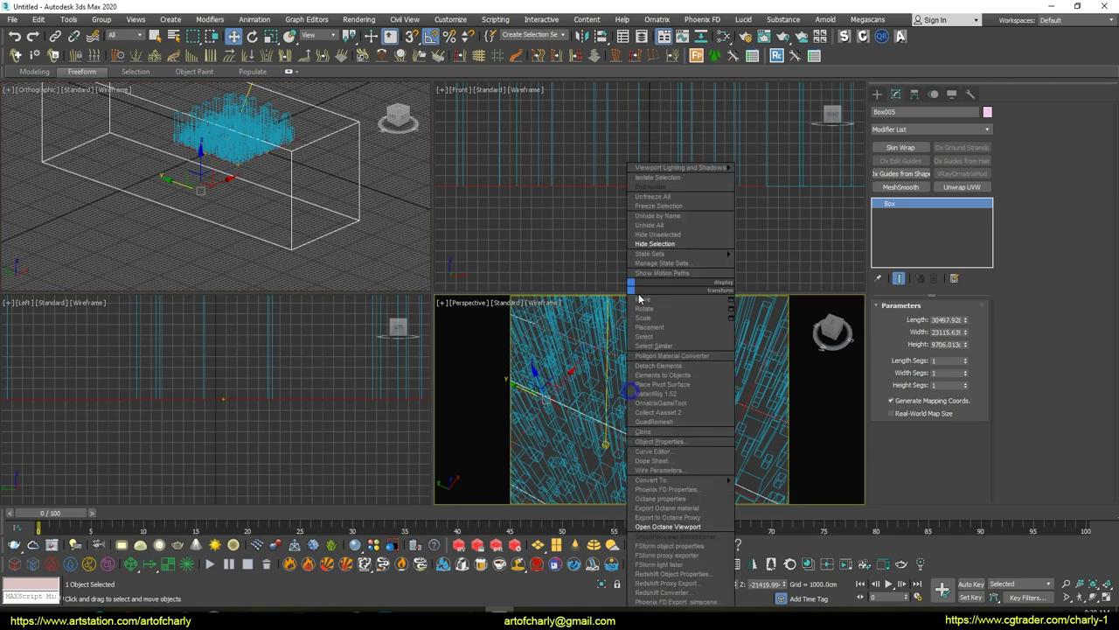
click(704, 526)
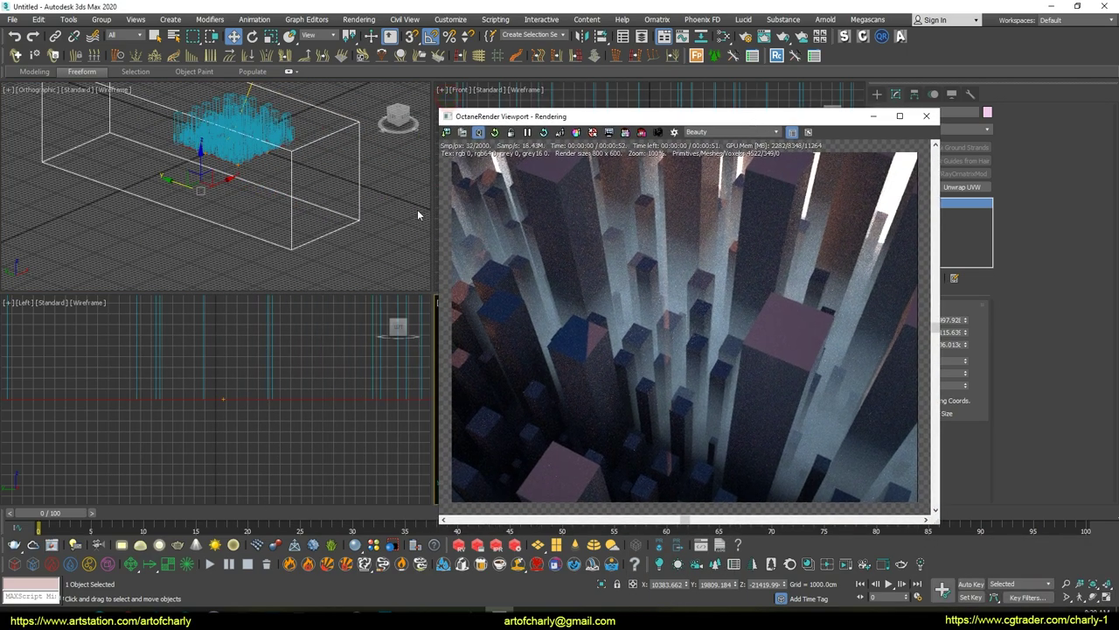
right_click(281, 234)
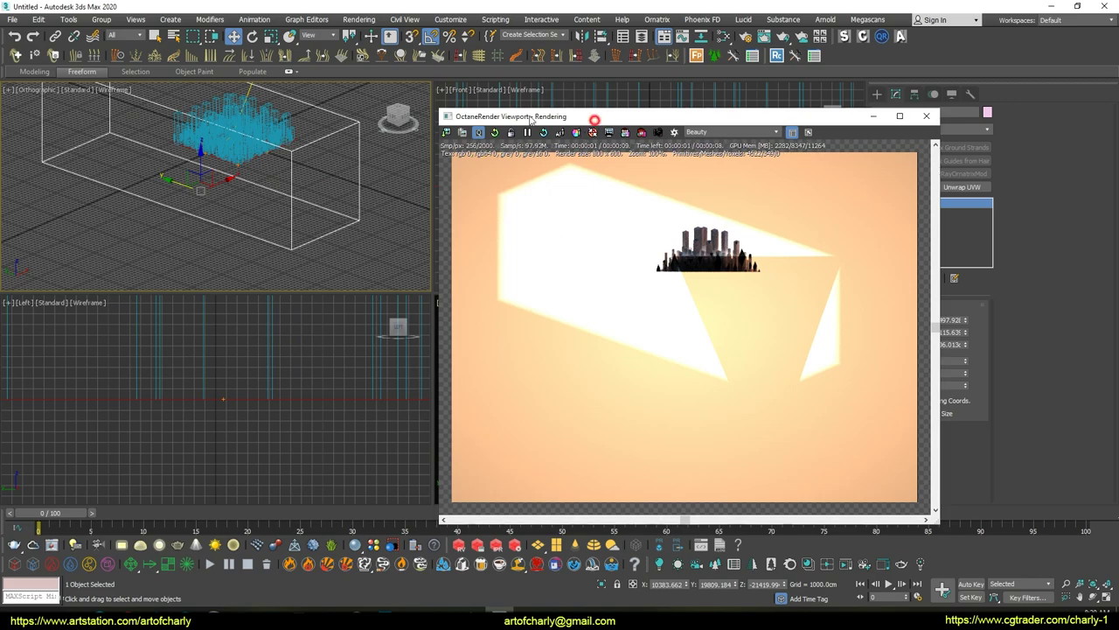
drag(530, 118, 430, 107)
click(861, 386)
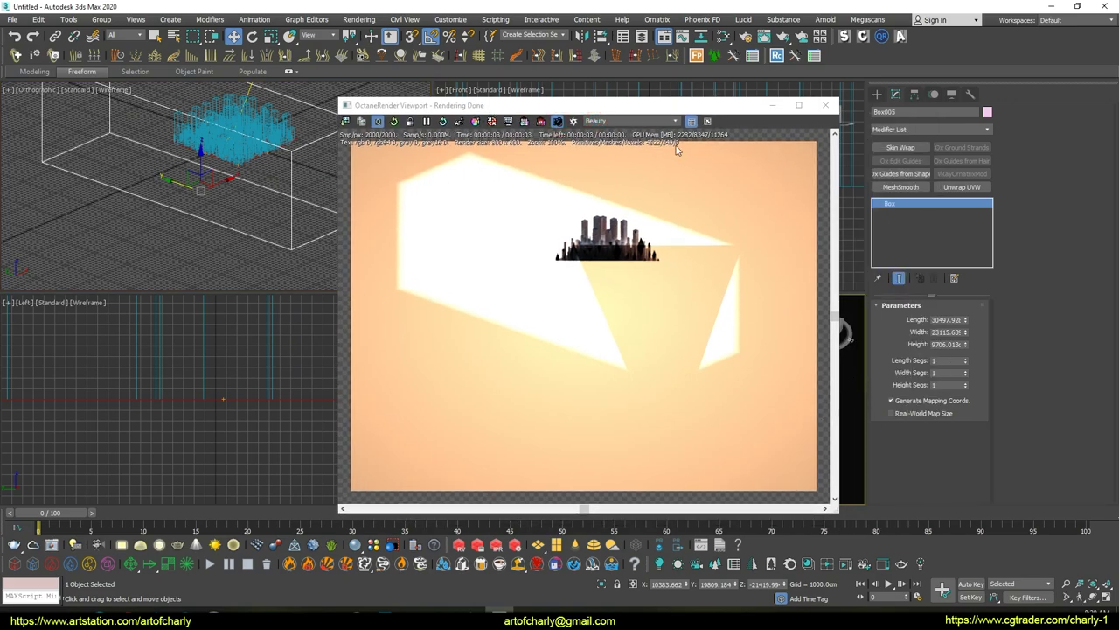
drag(654, 105, 505, 102)
click(716, 348)
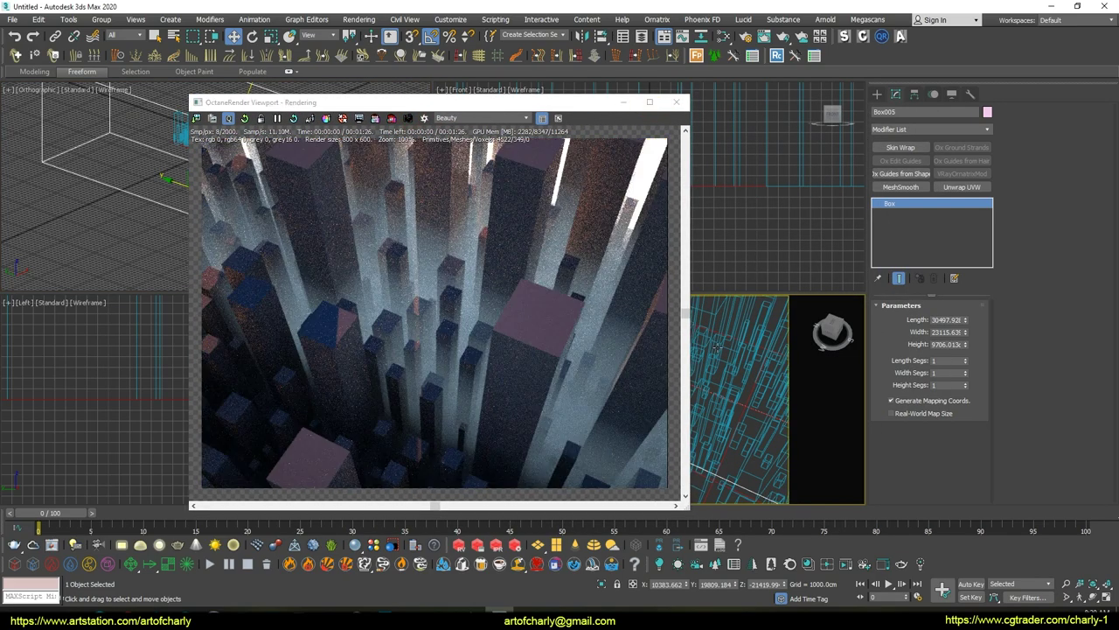
drag(435, 103, 669, 112)
Lower the Schlick scattering direction to 0.65
click(294, 158)
key(m)
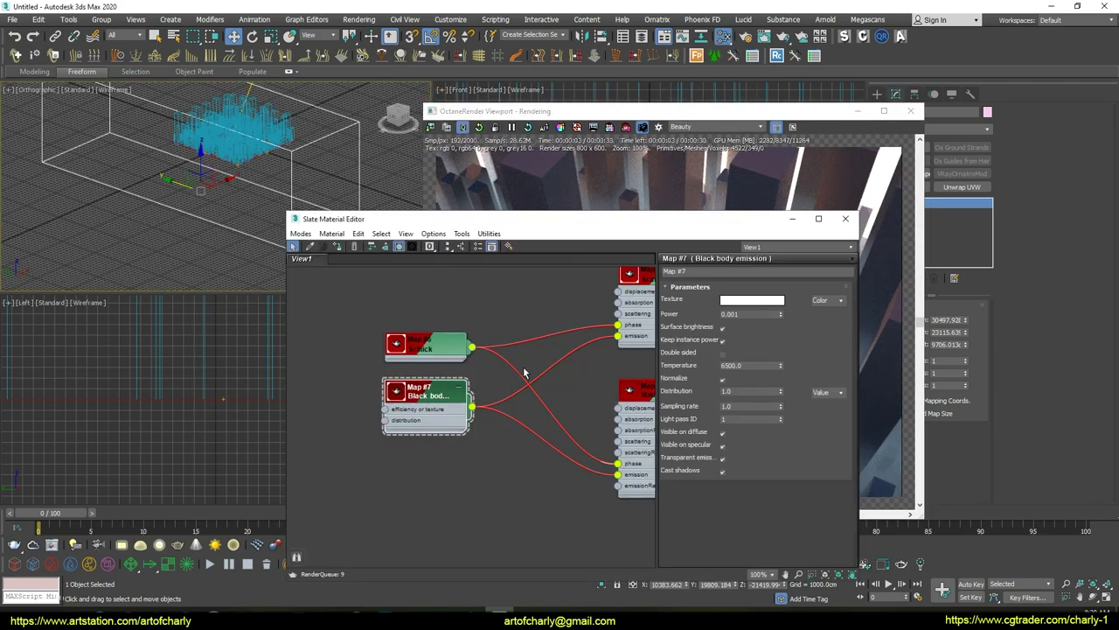
scroll(374, 385, up, 2)
double_click(332, 389)
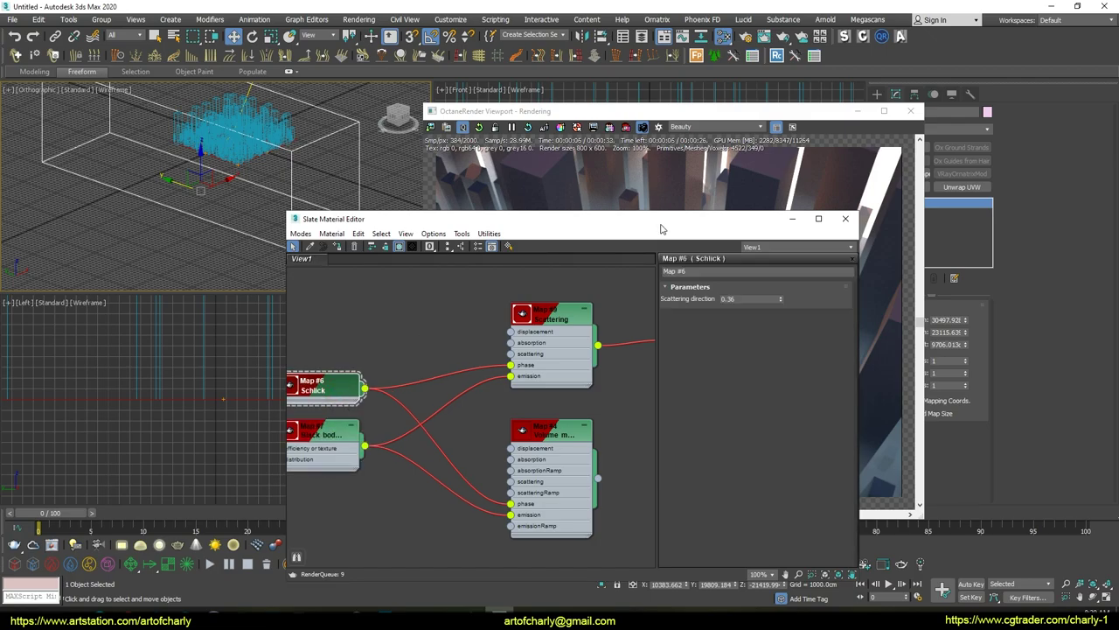
drag(663, 219, 275, 188)
mouse_move(393, 266)
mouse_down()
mouse_move(390, 307)
mouse_move(390, 272)
mouse_move(407, 254)
mouse_up()
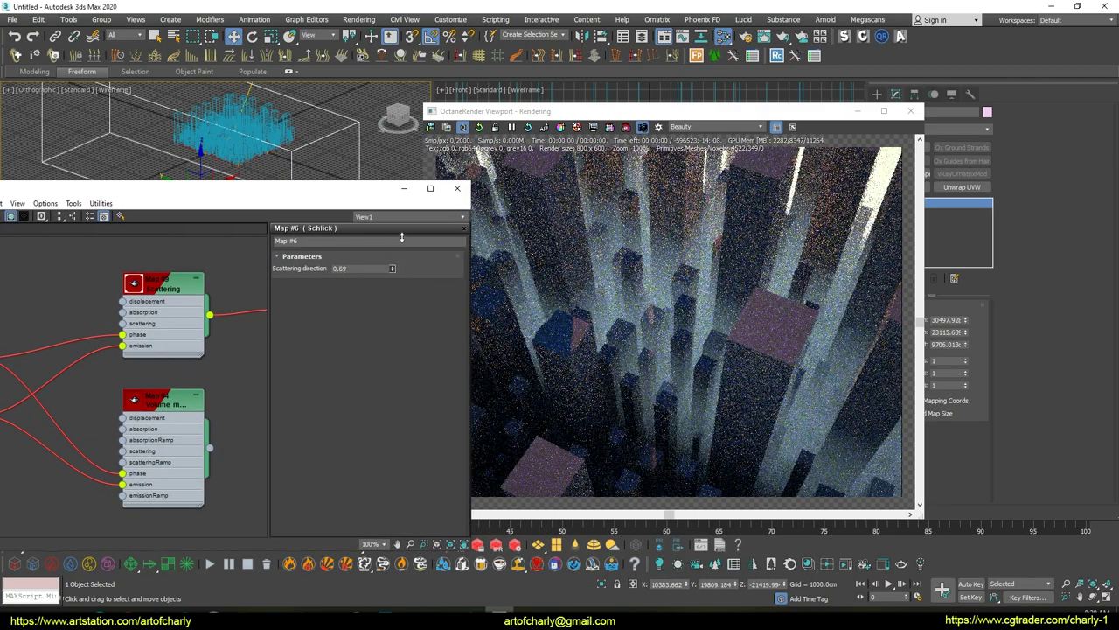
Try black body emission power 0.002, then set it back to 0.001
mouse_move(142, 380)
middle_down()
mouse_move(285, 315)
mouse_move(244, 362)
middle_up()
double_click(65, 360)
text(0.002)
key(Return)
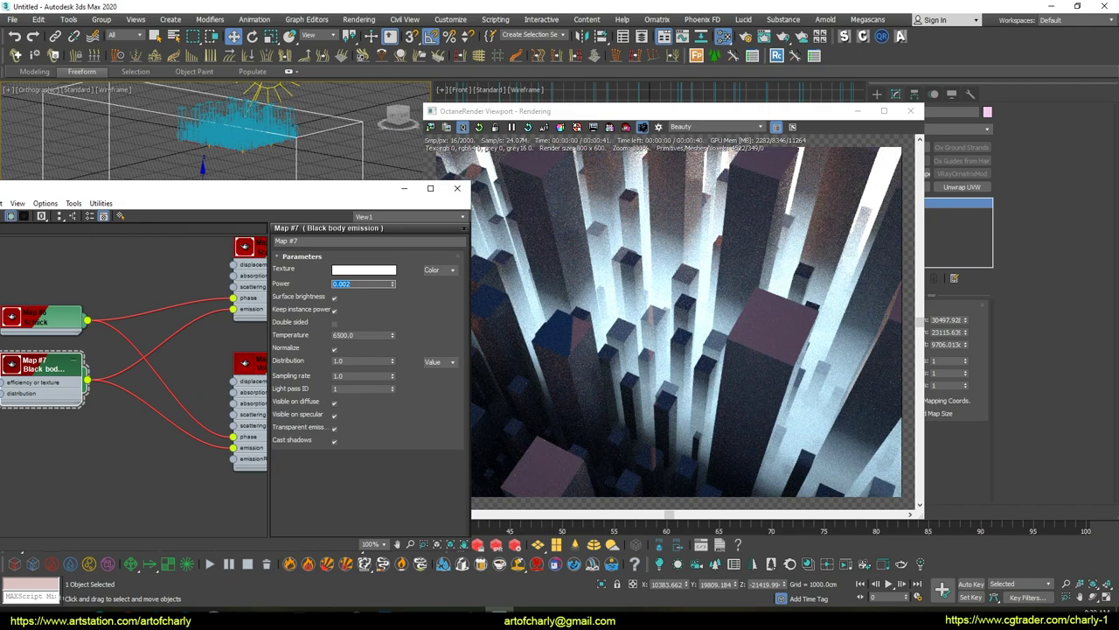
text(0.001)
key(Return)
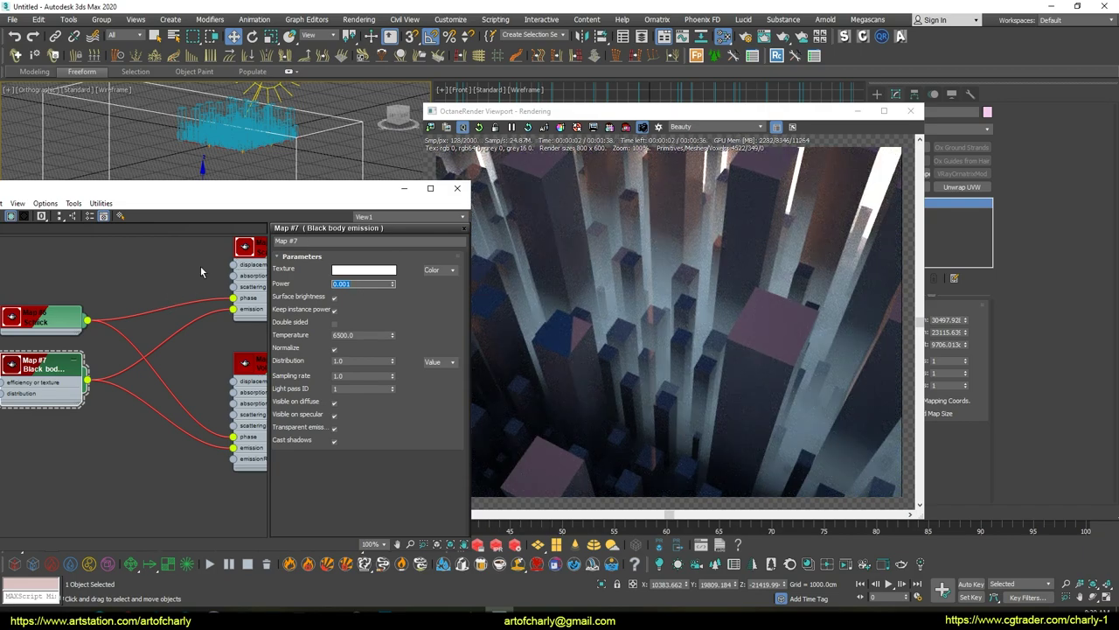
Set the Scattering medium density to 0.2
middle_drag(200, 266, 125, 310)
click(190, 293)
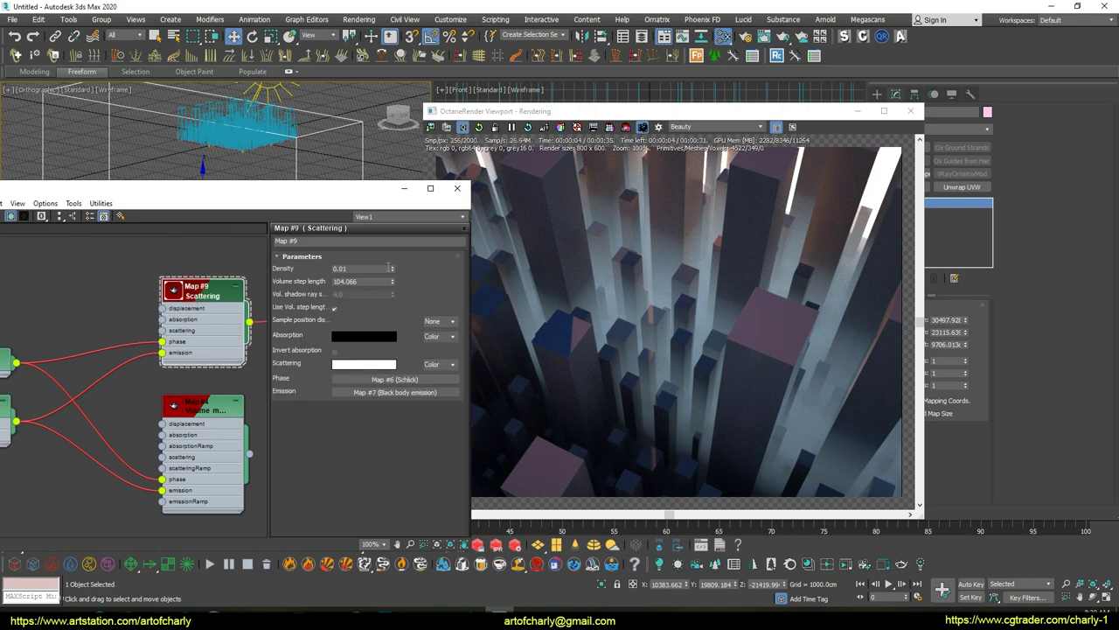
text(0.2)
key(Return)
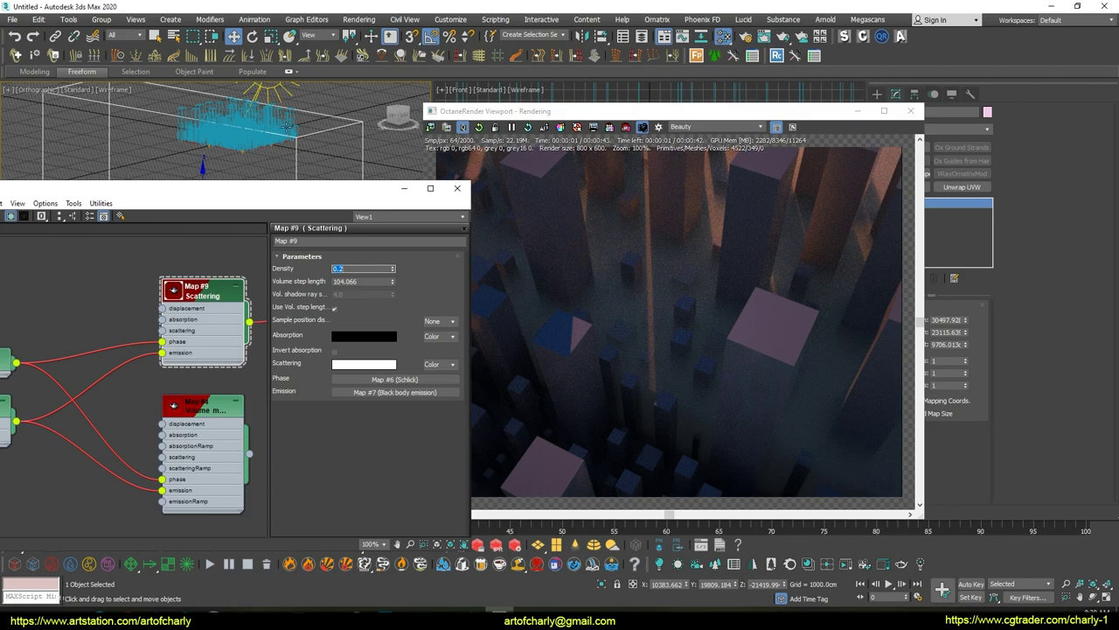
drag(688, 112, 277, 79)
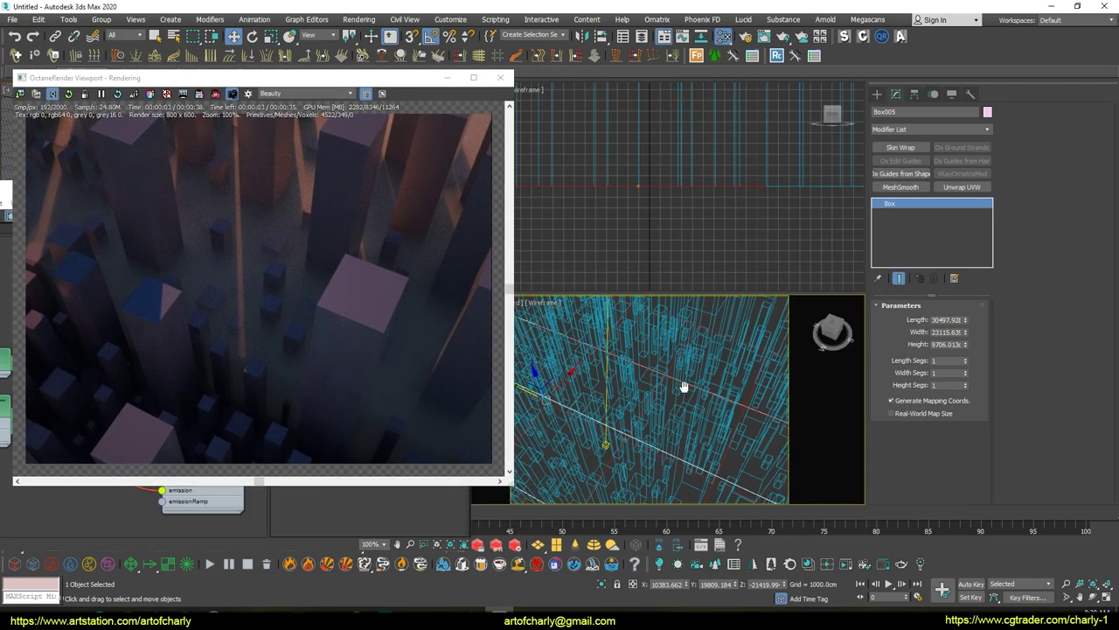
Orbit and zoom the Perspective view to a low angle across the sunlit city
mouse_move(688, 378)
alt+middle_down()
mouse_move(715, 378)
mouse_move(699, 411)
mouse_move(717, 386)
mouse_move(690, 411)
alt+middle_up()
key(r)
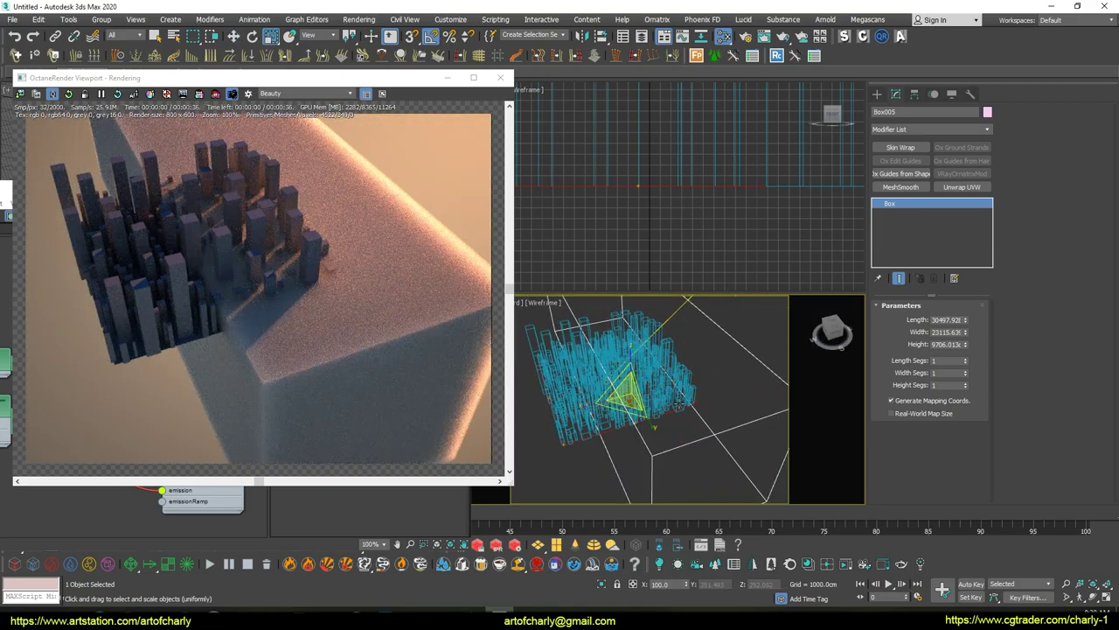
mouse_move(581, 404)
alt+middle_down()
mouse_move(663, 386)
mouse_move(671, 412)
alt+middle_up()
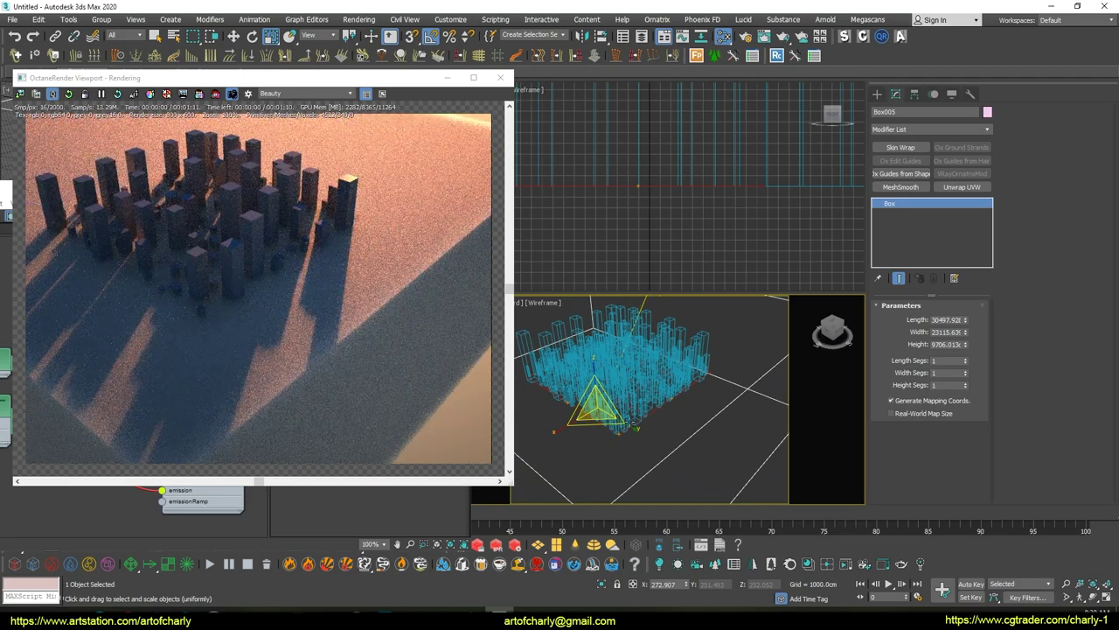
scroll(702, 435, up, 2)
scroll(696, 418, up, 2)
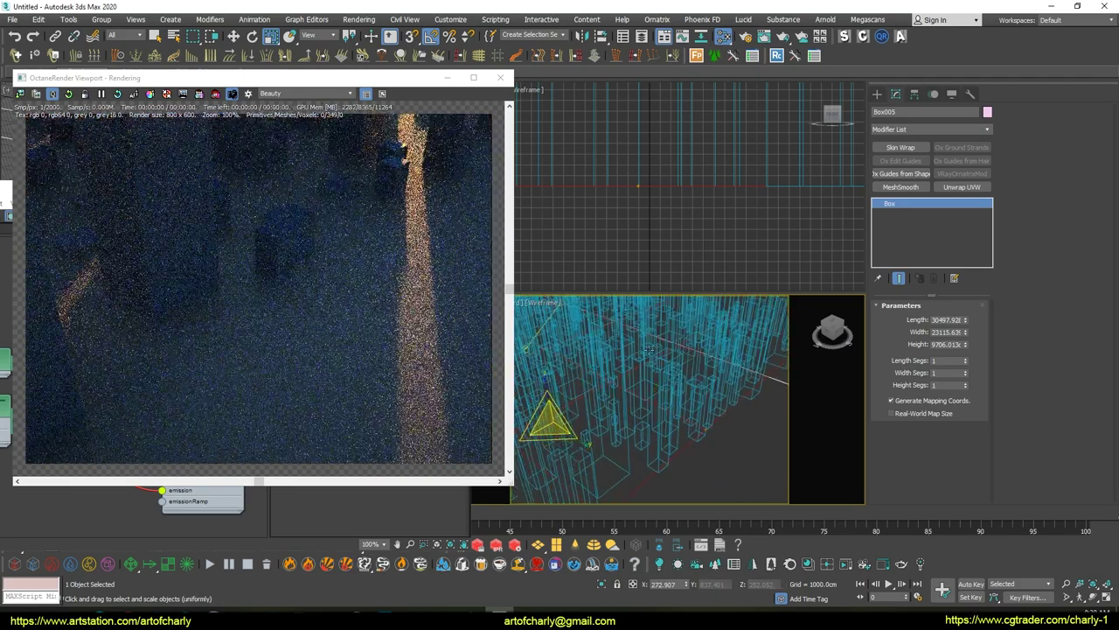
scroll(690, 401, up, 2)
scroll(684, 385, up, 2)
scroll(682, 384, down, 1)
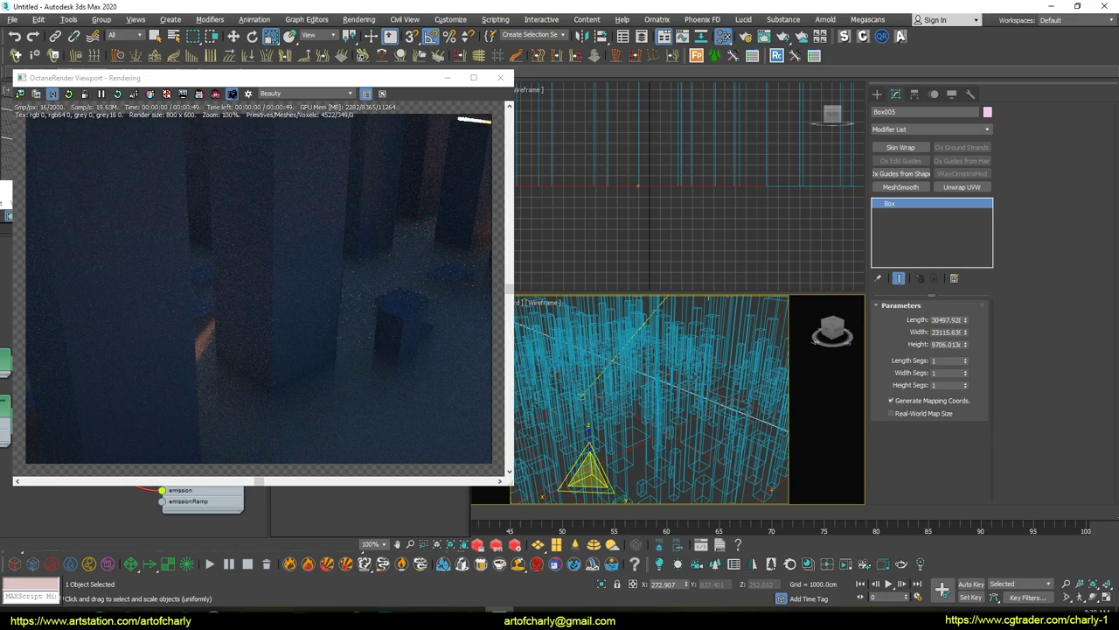
scroll(673, 381, down, 2)
scroll(668, 378, down, 2)
mouse_move(664, 378)
alt+middle_down()
mouse_move(686, 372)
mouse_move(661, 311)
mouse_move(621, 350)
mouse_move(651, 378)
mouse_move(663, 369)
alt+middle_up()
alt+middle_drag(570, 379, 577, 374)
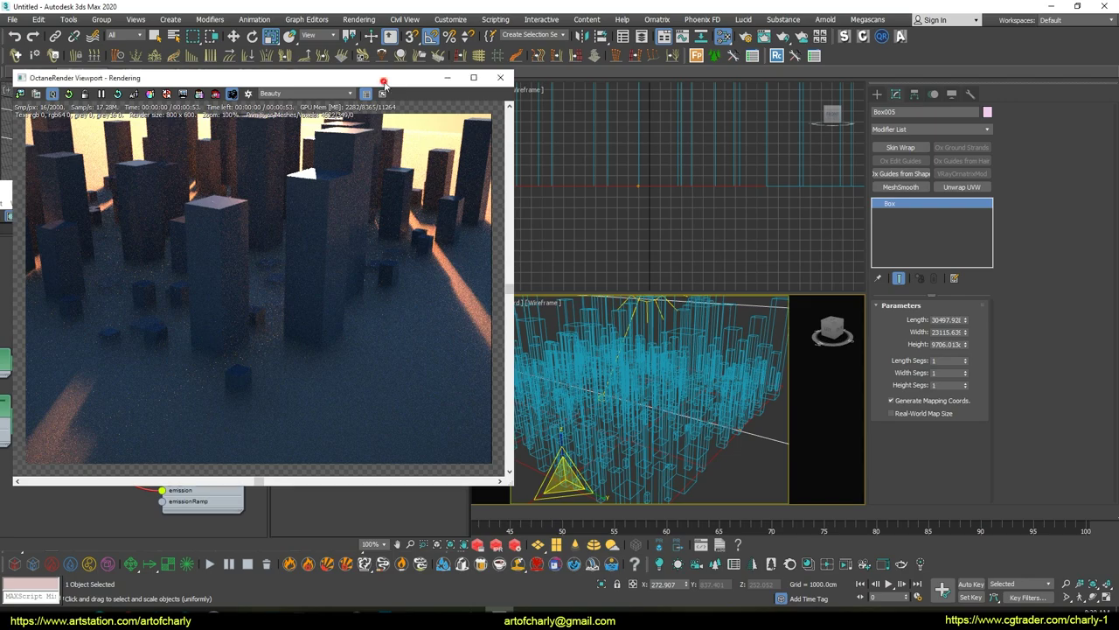
Open the second question's YouTube video link from the Google Docs list in a new tab
drag(384, 84, 863, 146)
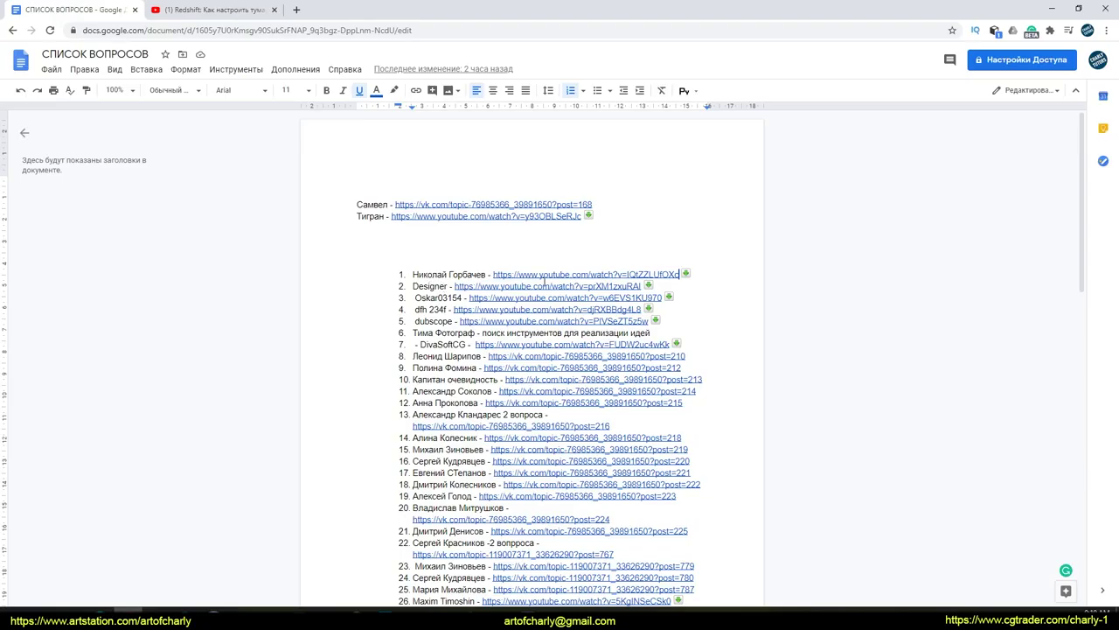
click(544, 285)
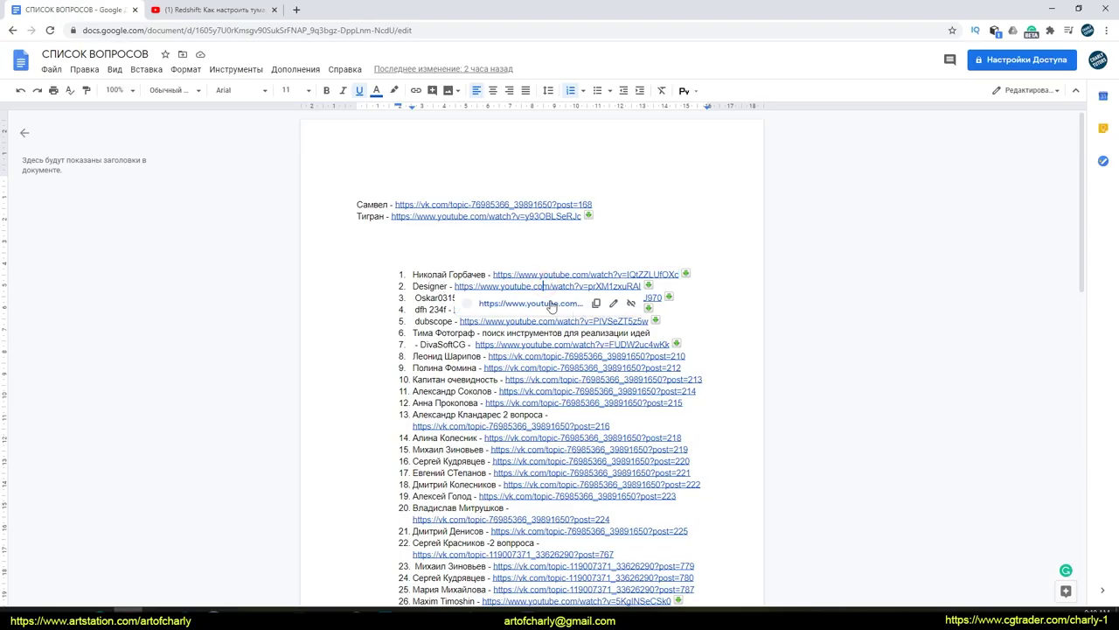
click(552, 305)
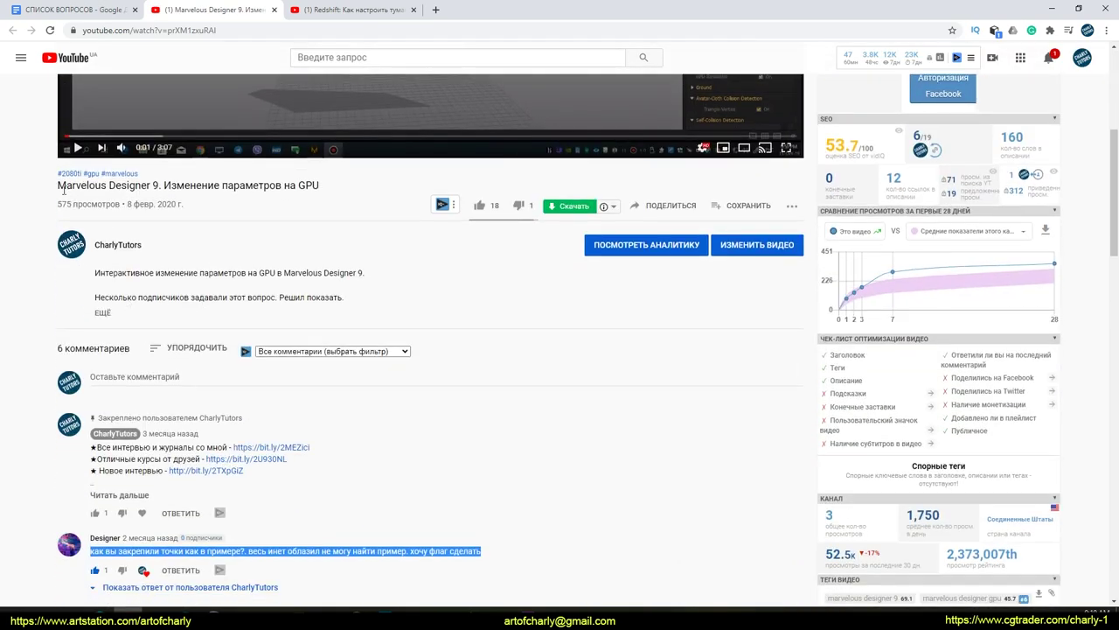
Highlight the Marvelous Designer 9 GPU video title and the commenter's question, then go back to the СПИСОК ВОПРОСОВ doc
drag(61, 187, 163, 186)
click(342, 193)
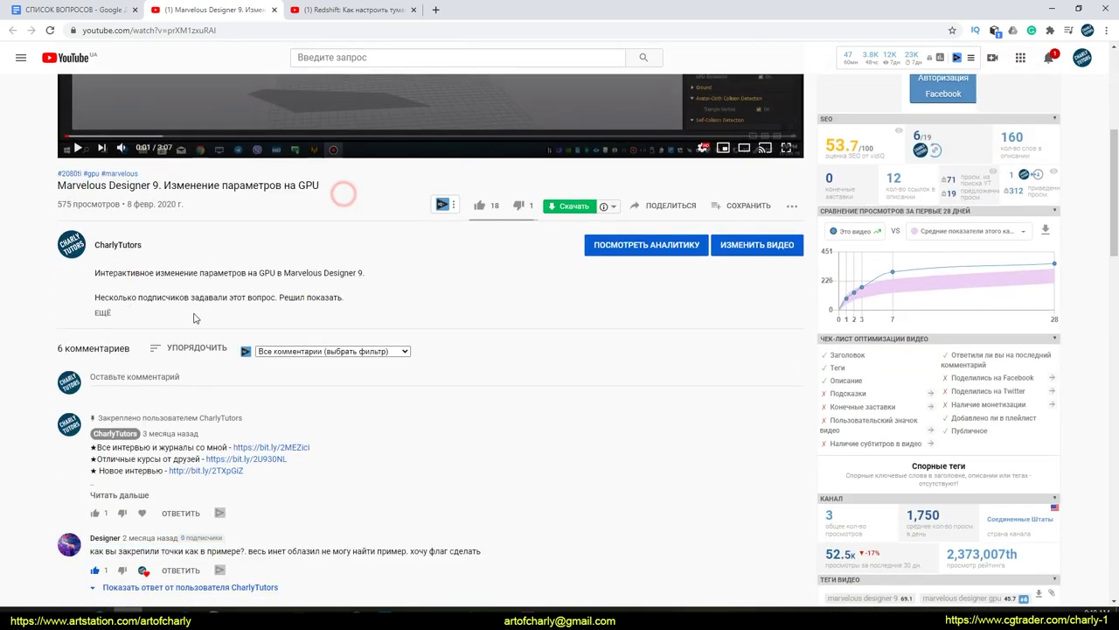
scroll(184, 317, down, 3)
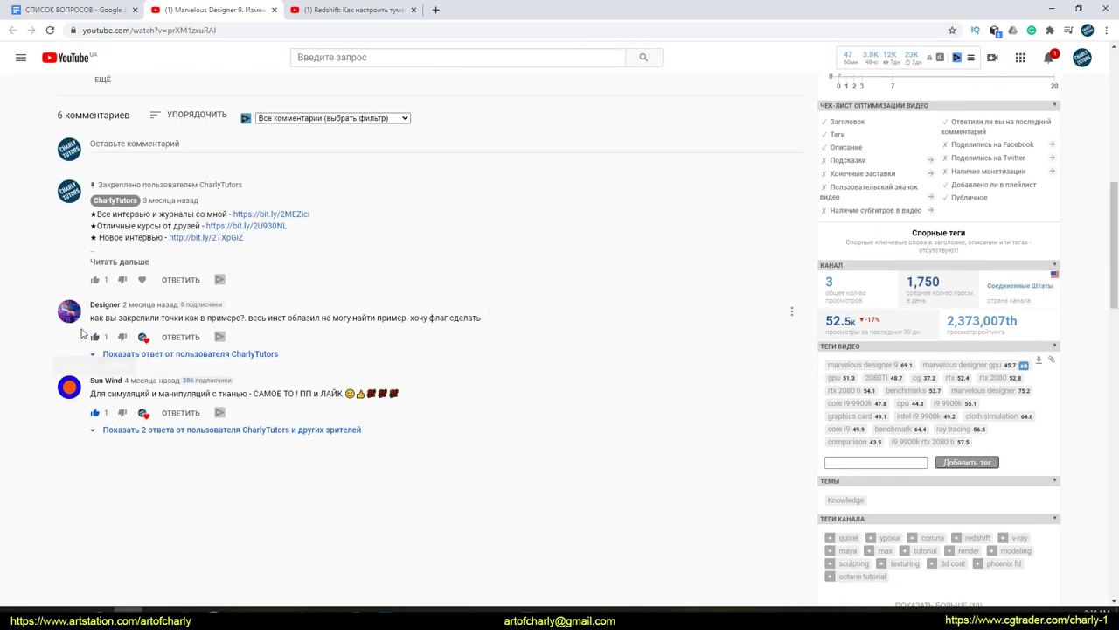
drag(89, 320, 502, 318)
click(505, 317)
scroll(313, 246, up, 2)
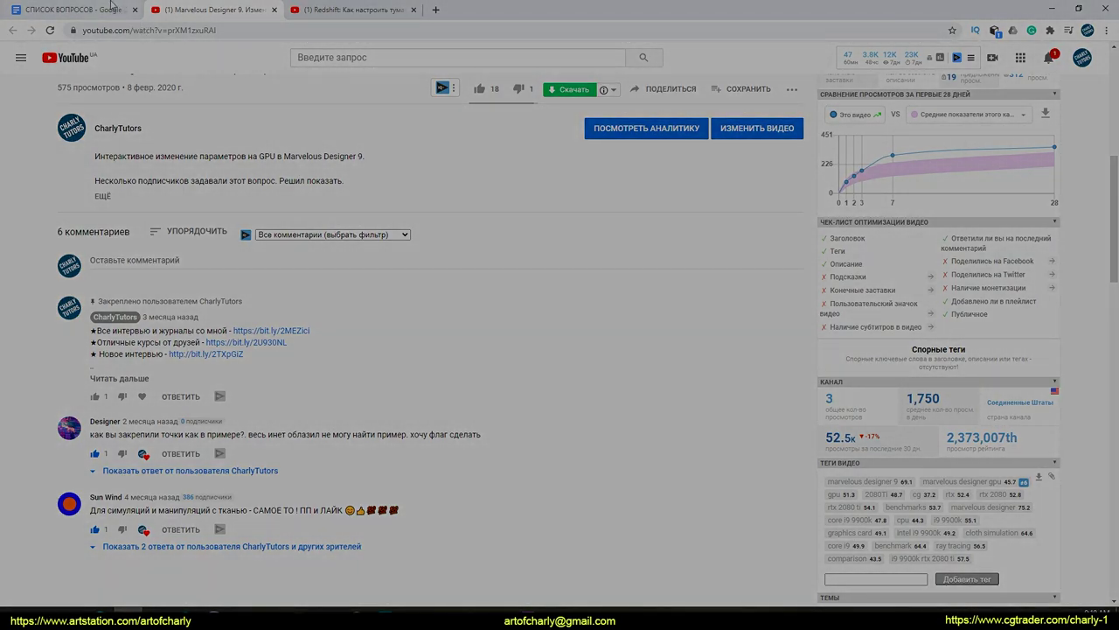
click(111, 7)
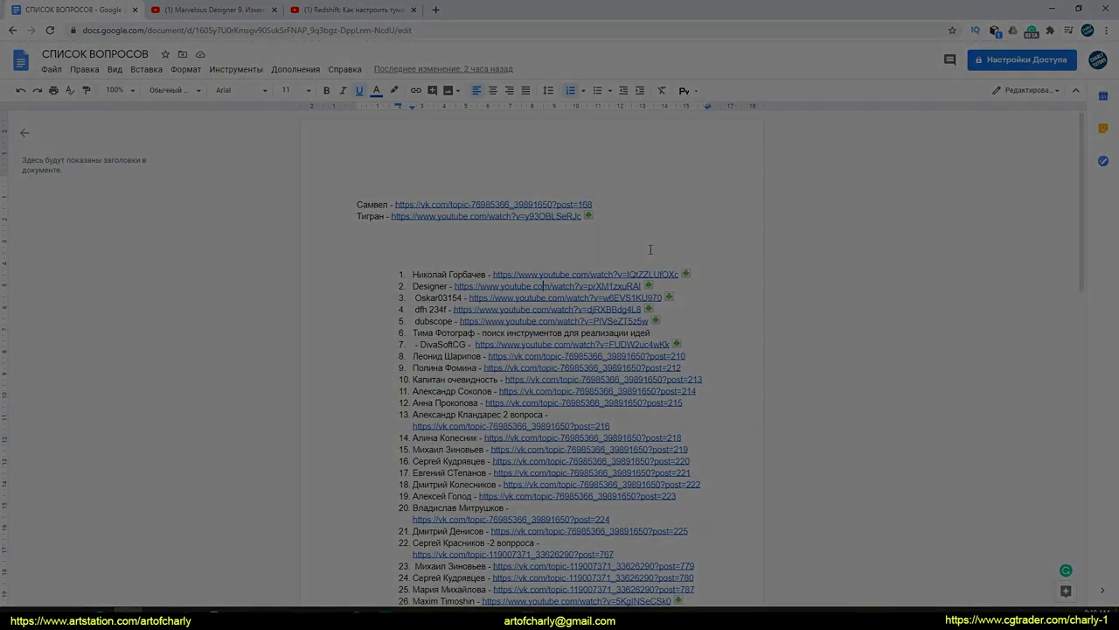